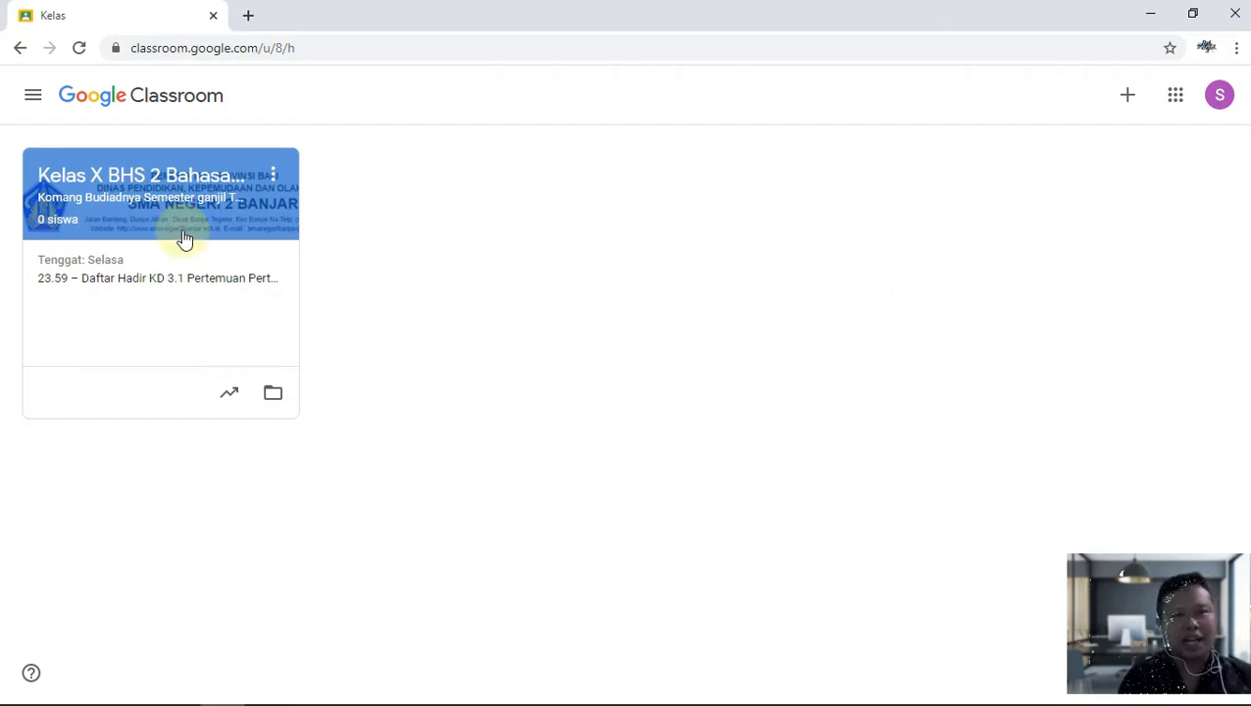
# Start a new question in the classwork of Kelas X BHS 2 Bahasa Inggris, with Jawaban singkat as the answer type.
pyautogui.click(159, 180)
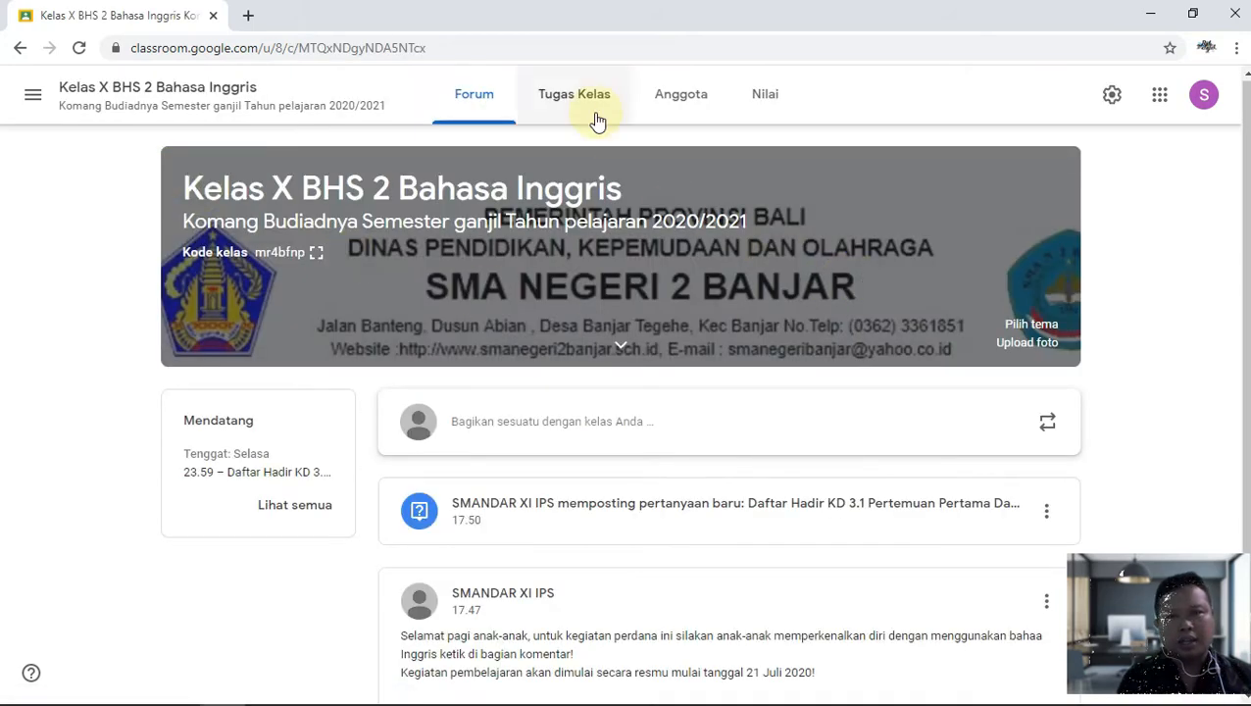
pyautogui.click(590, 94)
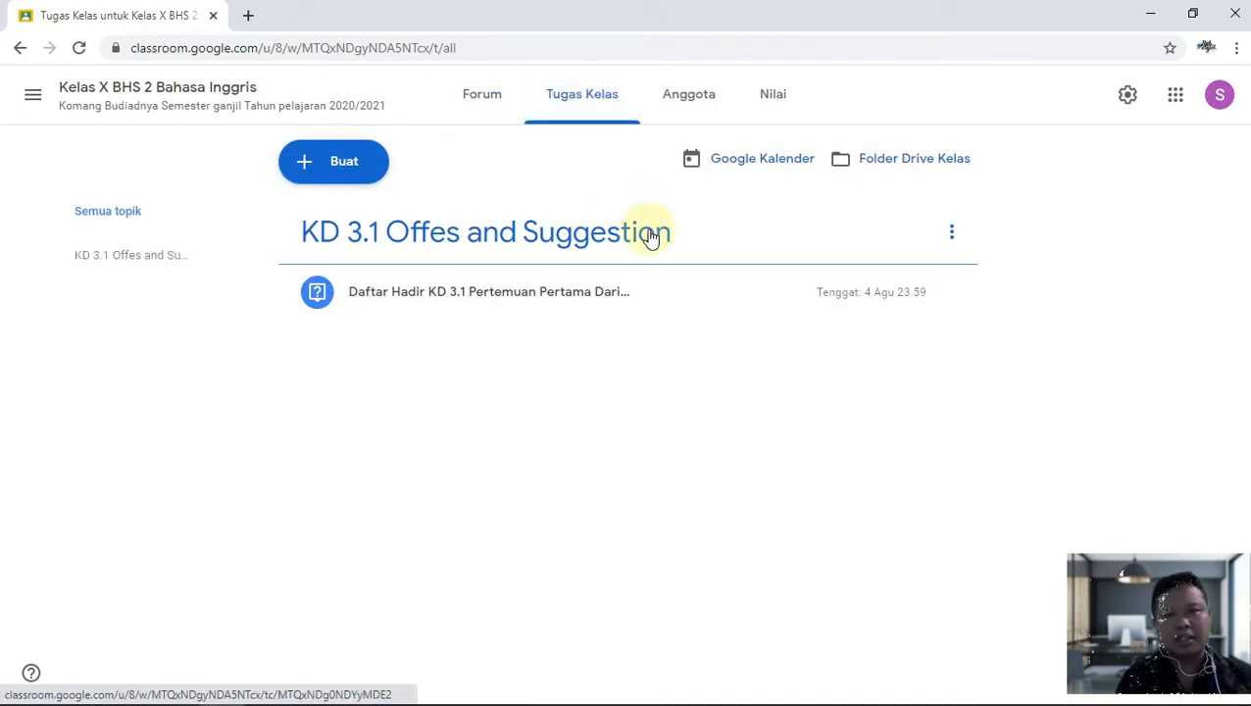
pyautogui.click(375, 167)
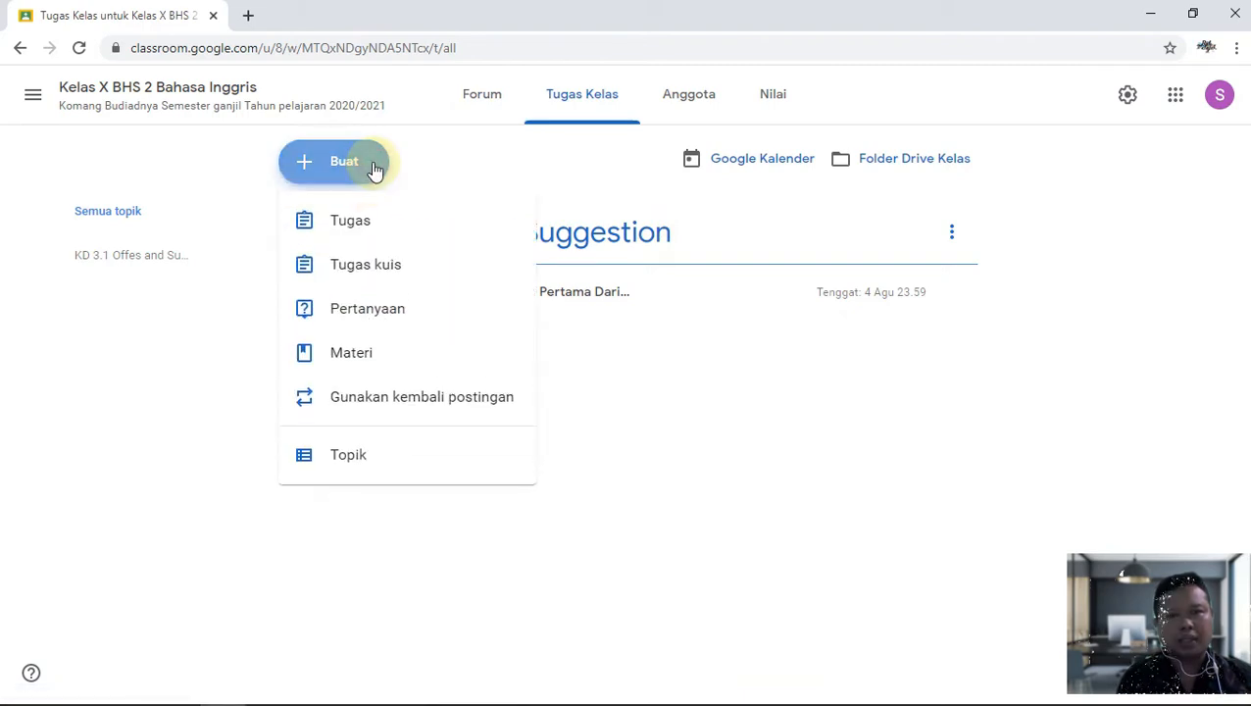
pyautogui.click(408, 318)
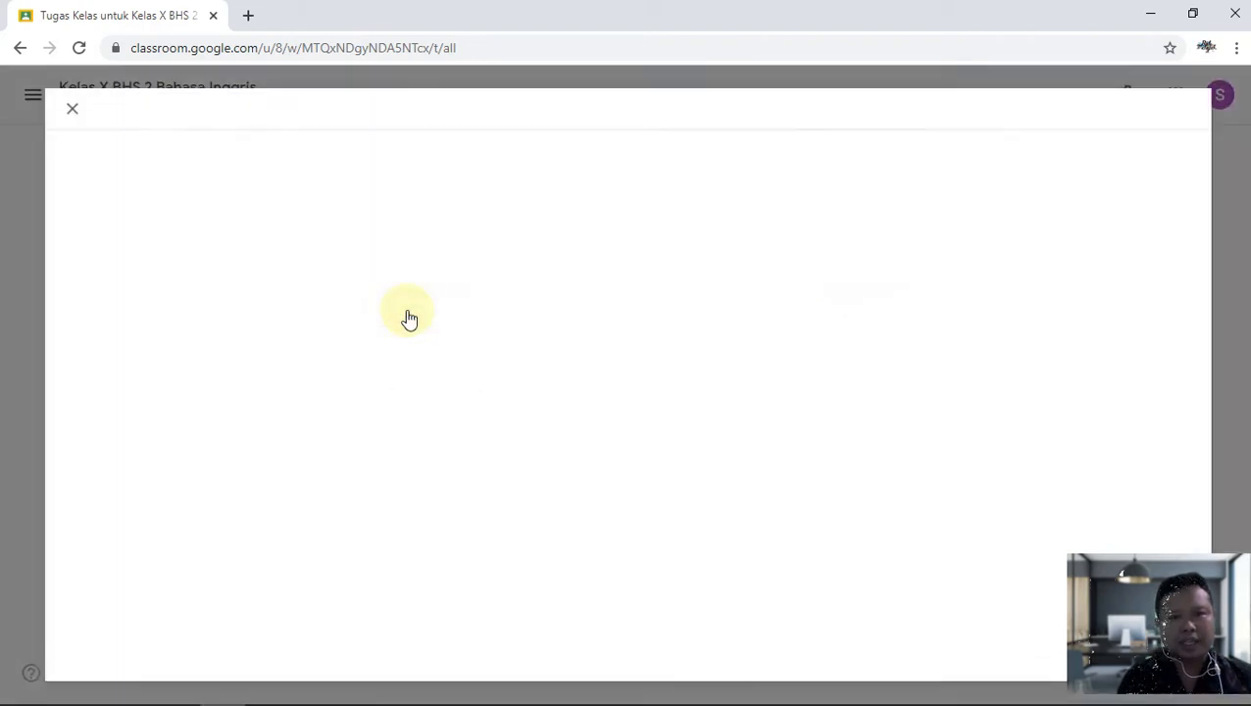
pyautogui.click(818, 187)
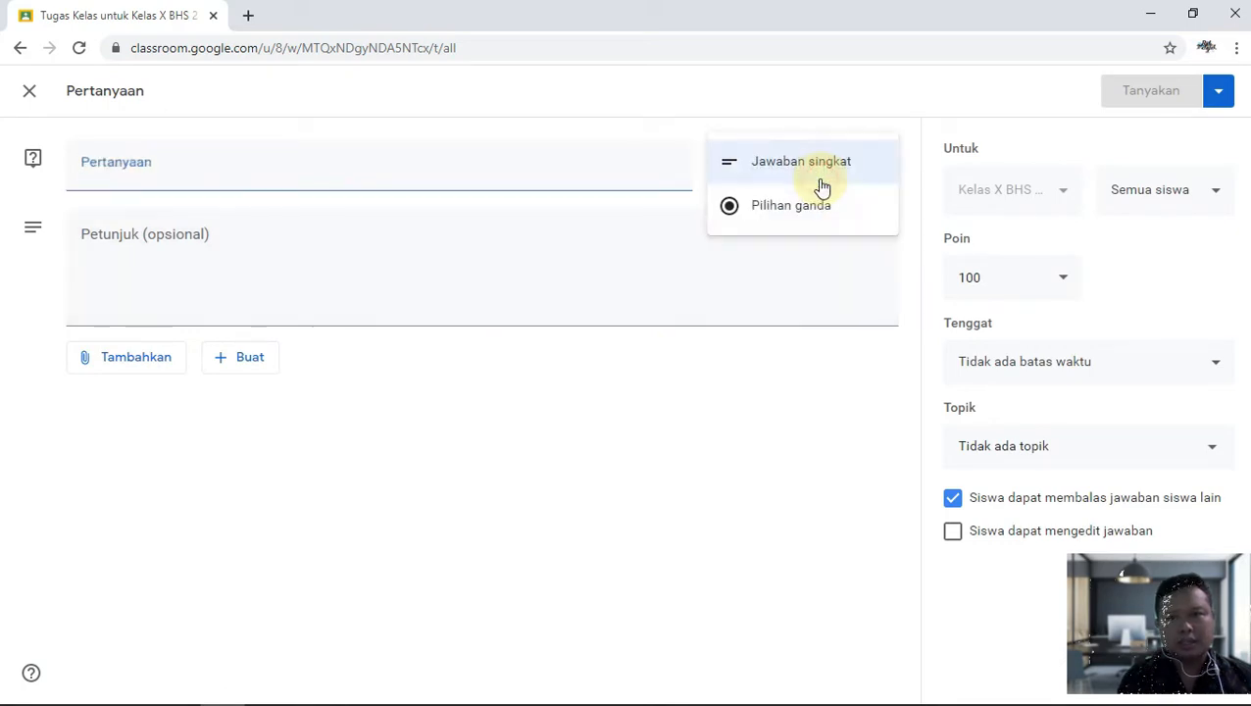
pyautogui.click(818, 187)
# Title the question "Daftar Hadir KD 3.1 Pertemuan Kedua".
pyautogui.click(142, 352)
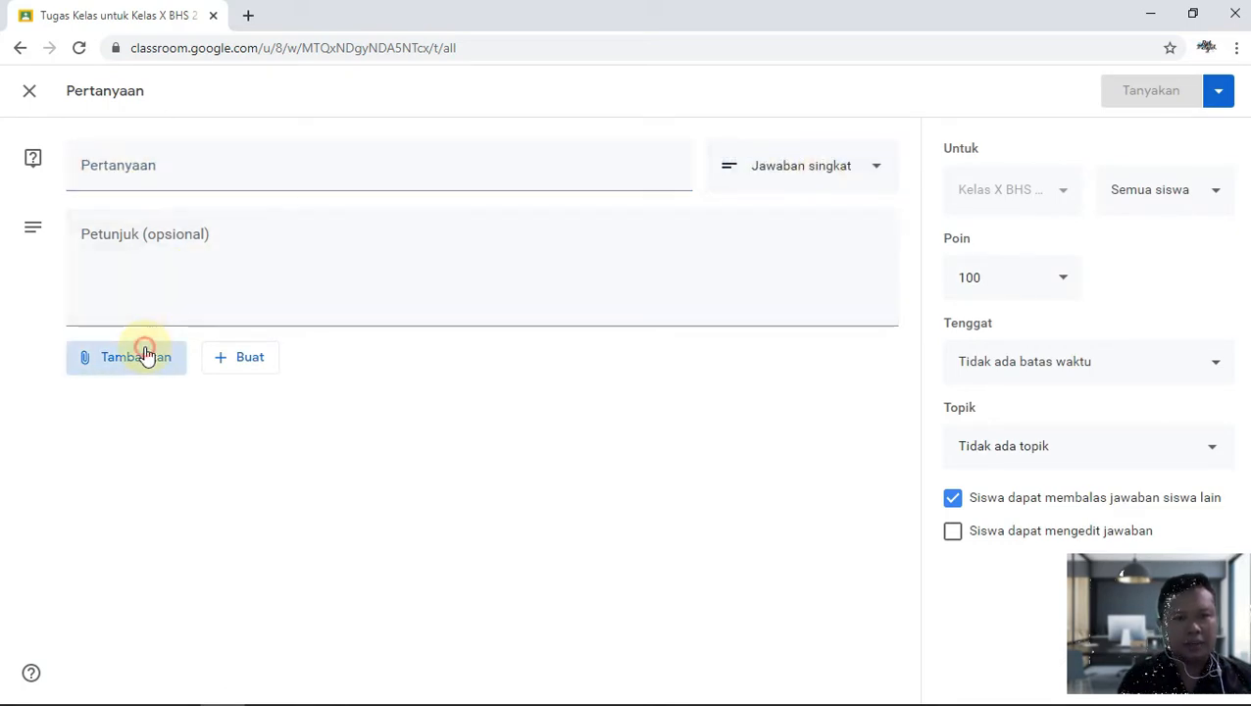
pyautogui.click(251, 294)
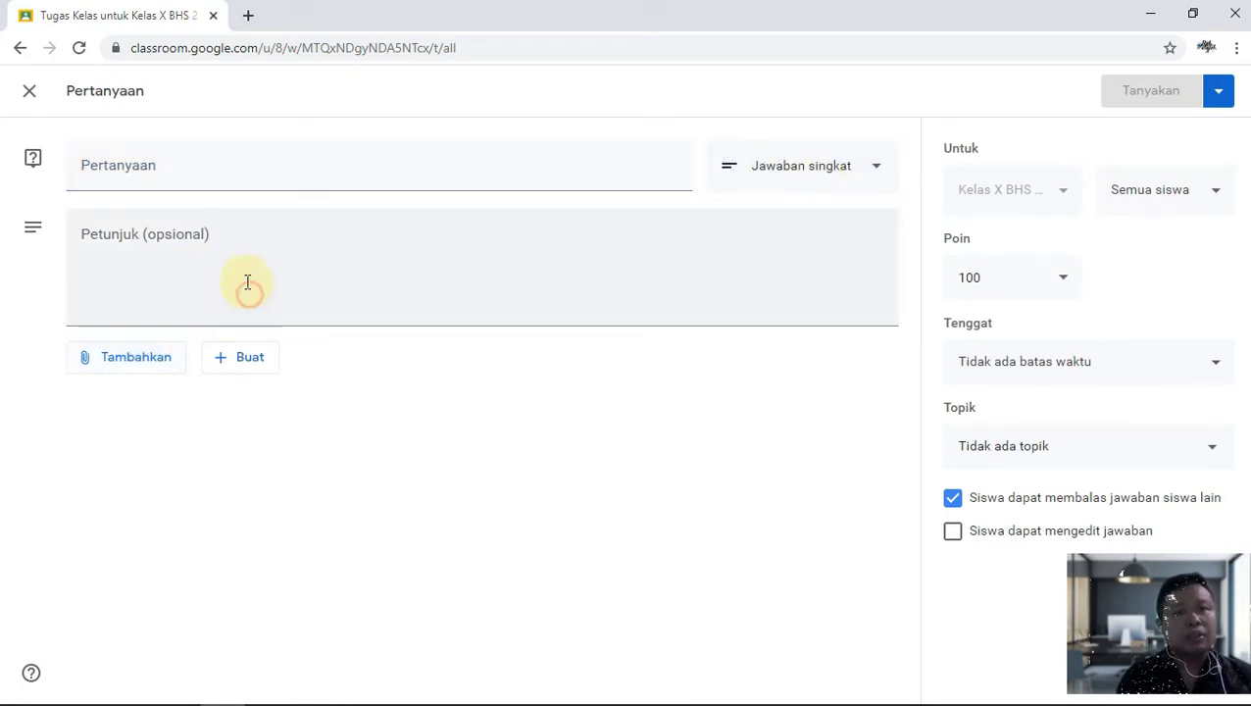
pyautogui.click(171, 172)
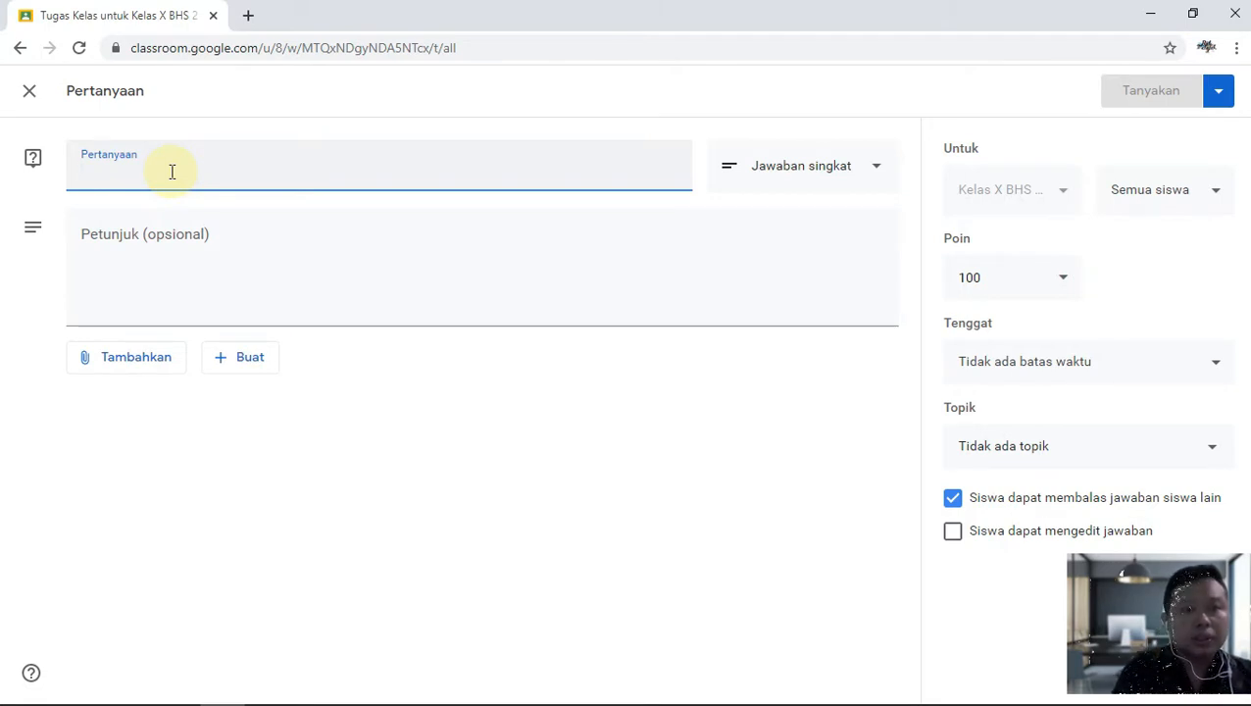
pyautogui.write('Daftar Hadir KD 3.1 Pertemuan Kedua')
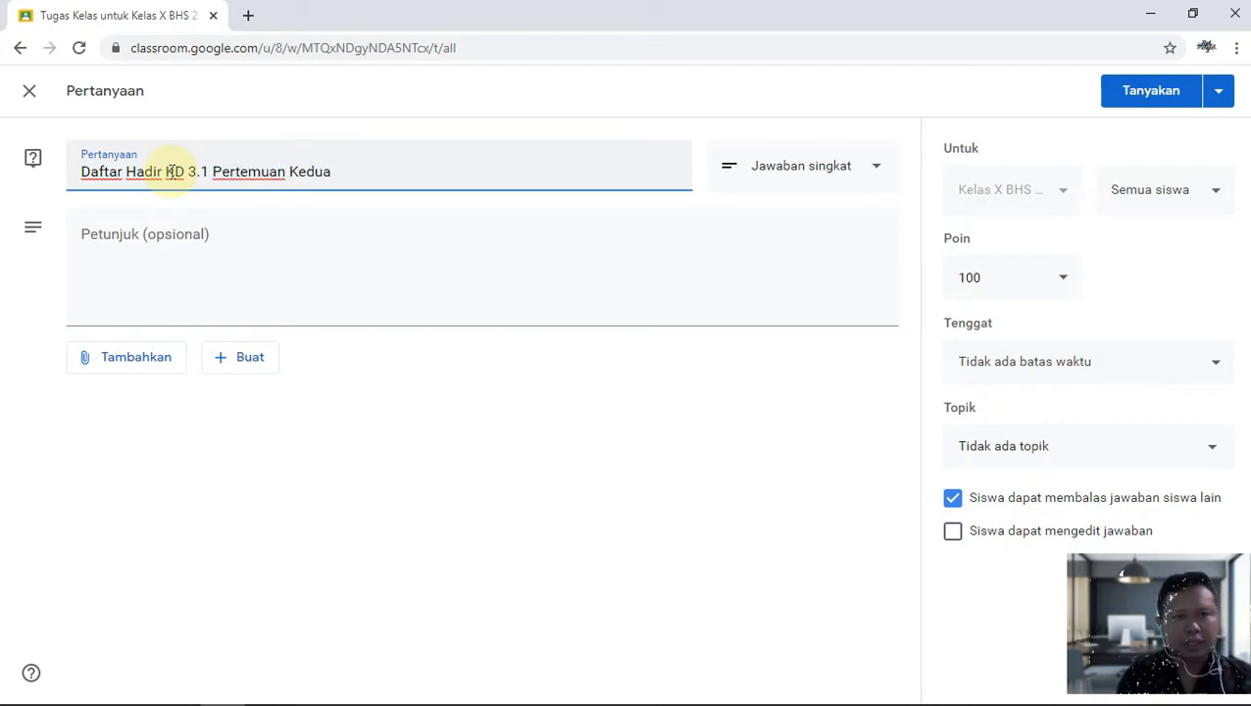
# Enter the question's instructions "Silakan klik link dibawah ini!", dismissing the classwork tip that pops up.
pyautogui.click(184, 232)
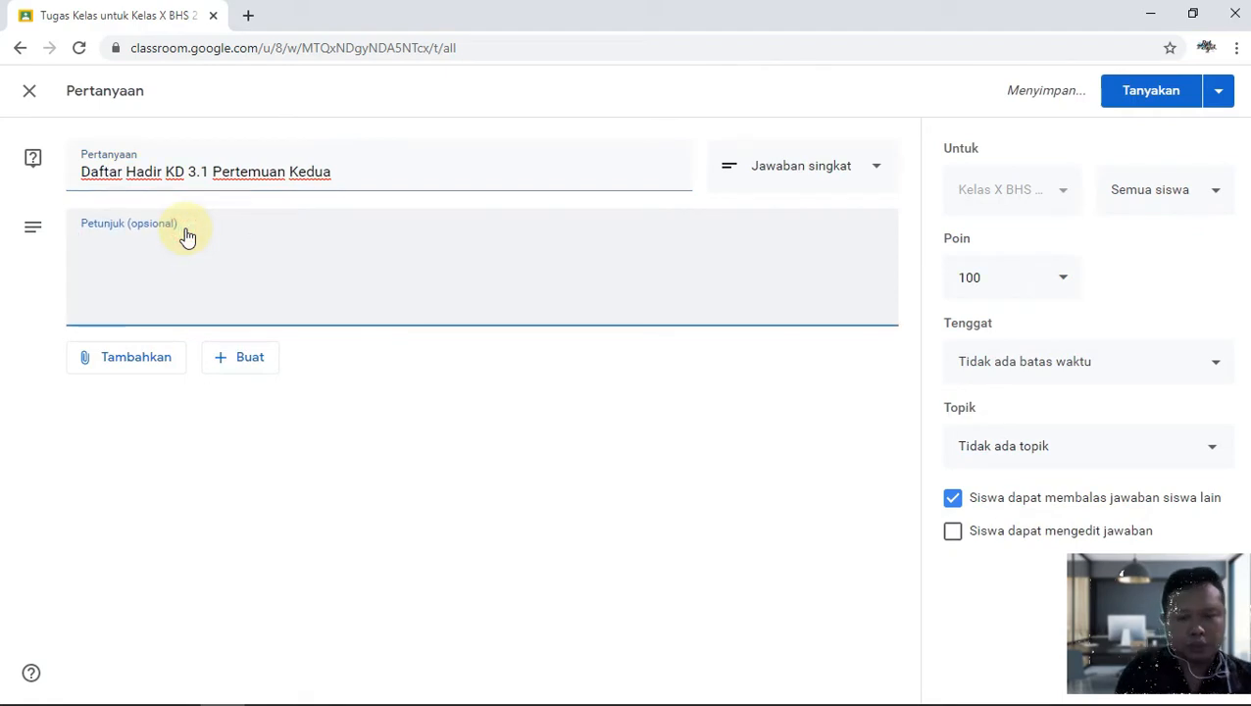
pyautogui.write('Silakan klik link')
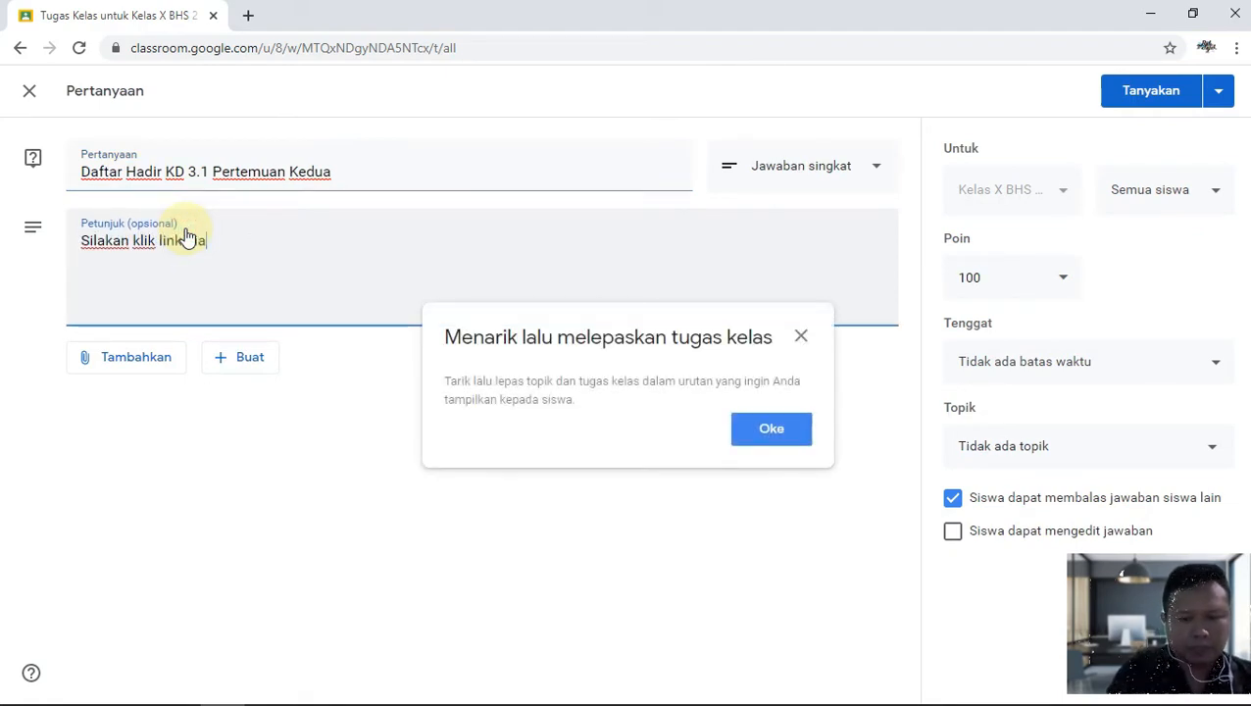
pyautogui.write(' diawa')
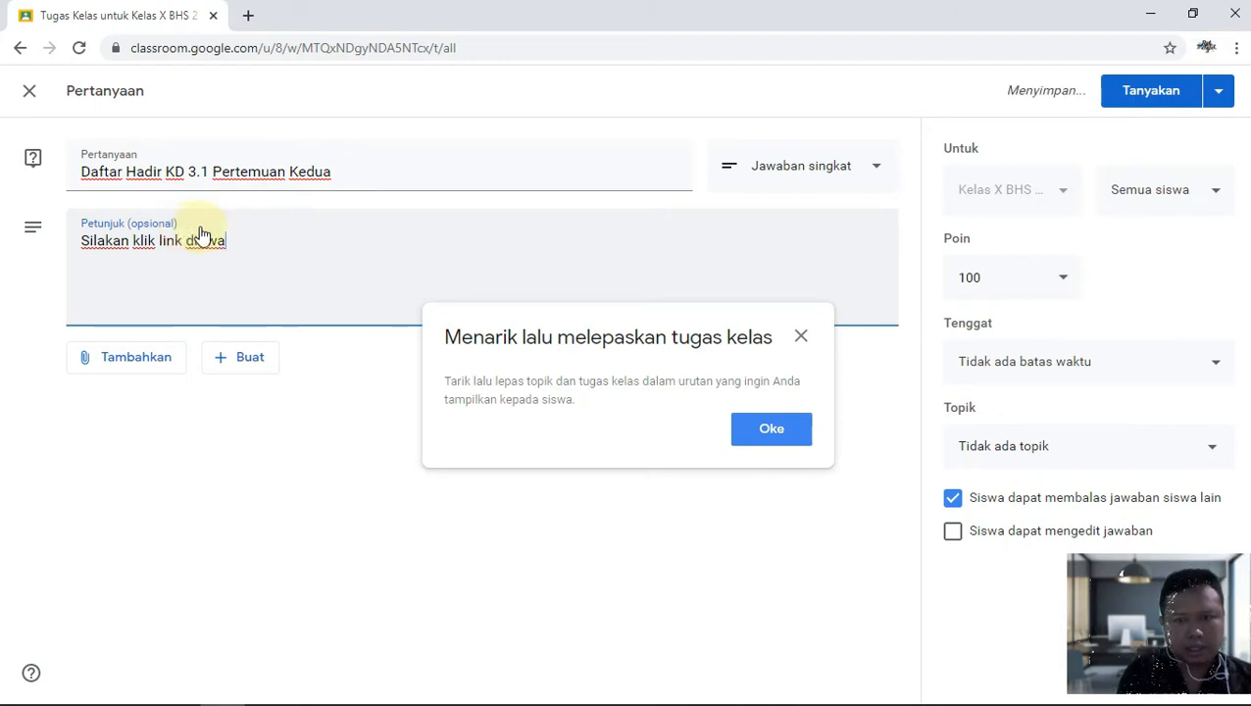
pyautogui.click(750, 436)
pyautogui.press('BackSpace')
pyautogui.press('BackSpace')
pyautogui.press('BackSpace')
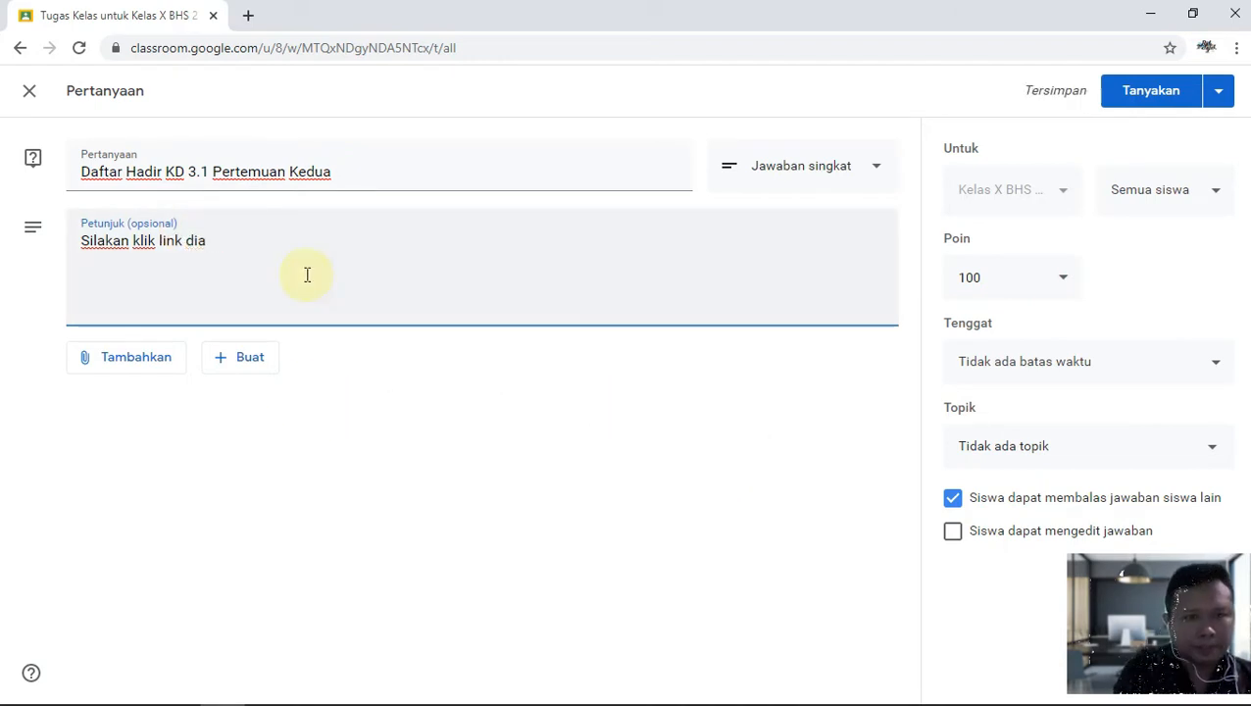
pyautogui.write('bawah ini!')
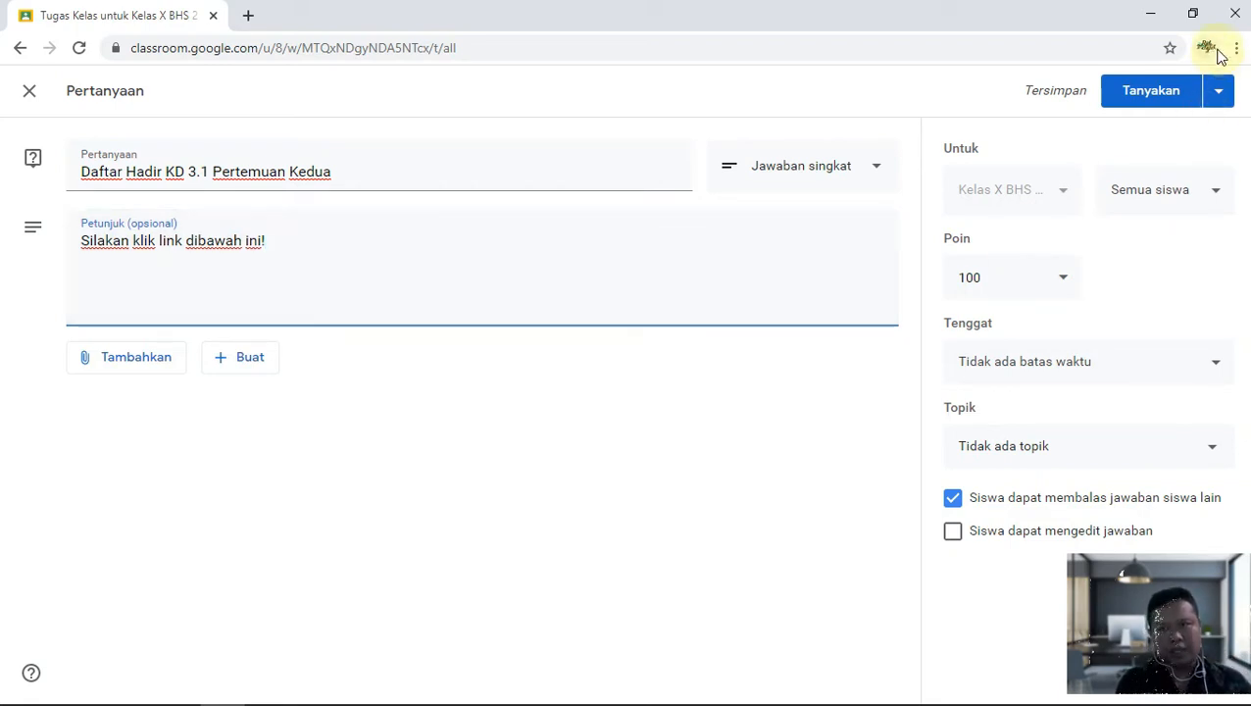
pyautogui.click(245, 14)
pyautogui.write('my')
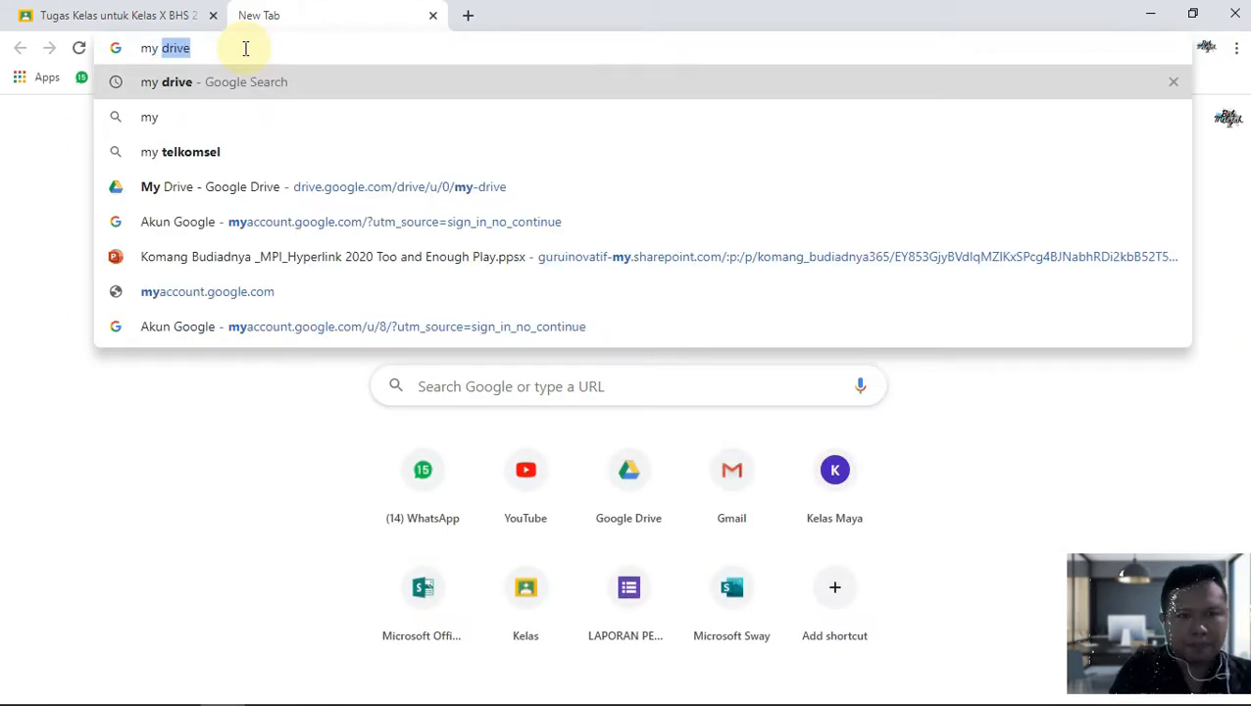
pyautogui.press('Return')
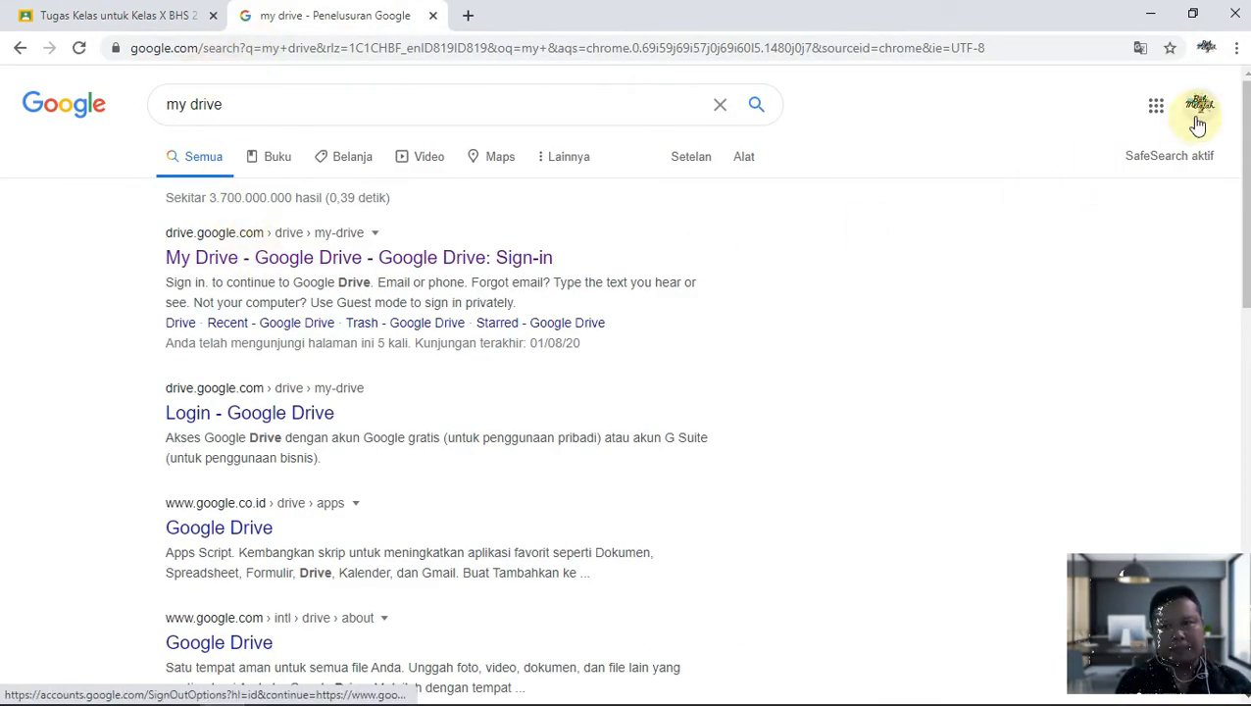
pyautogui.click(434, 17)
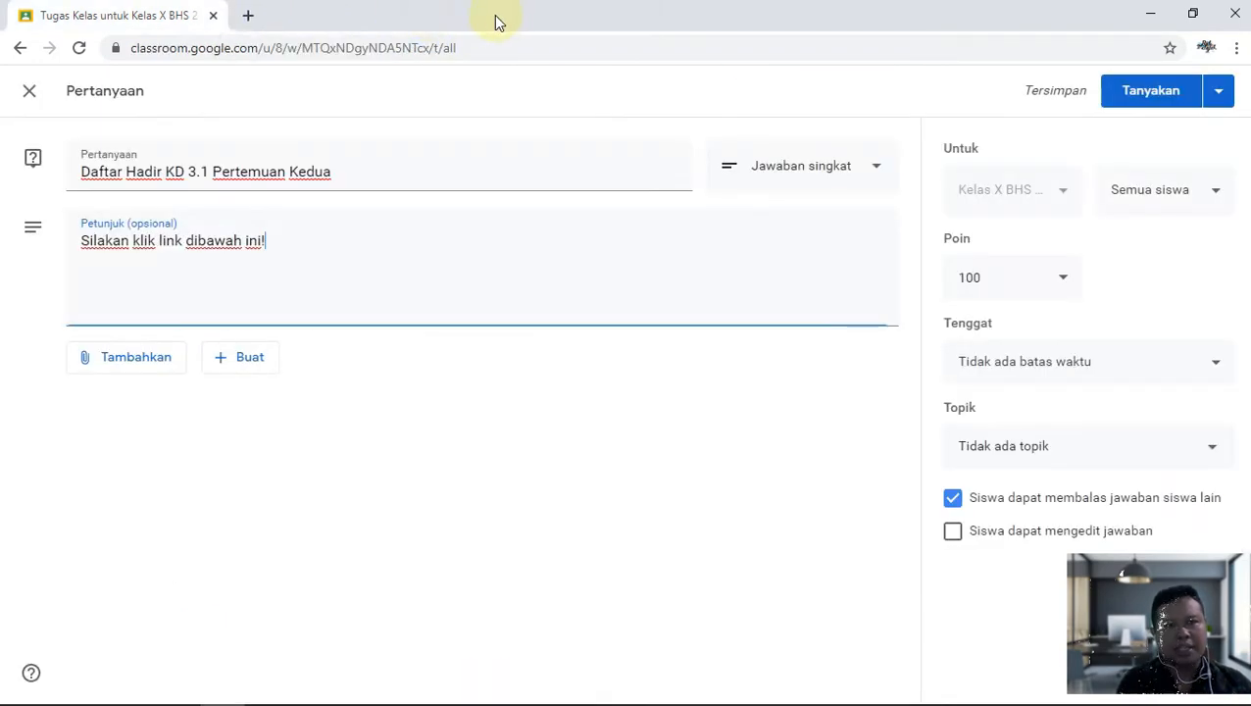
# Search for Gmail in a new browser tab and open it, keeping only the inbox of the account used for Classroom.
pyautogui.click(252, 13)
pyautogui.write('gmail')
pyautogui.press('Return')
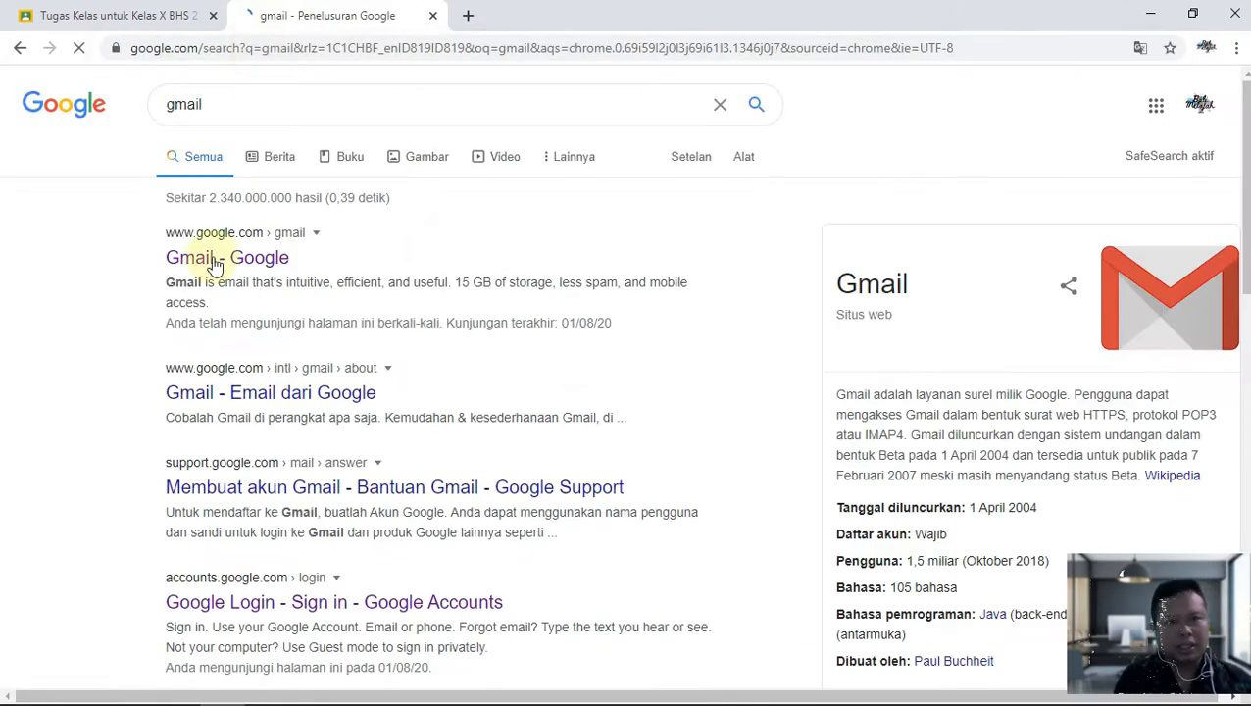
pyautogui.click(204, 258)
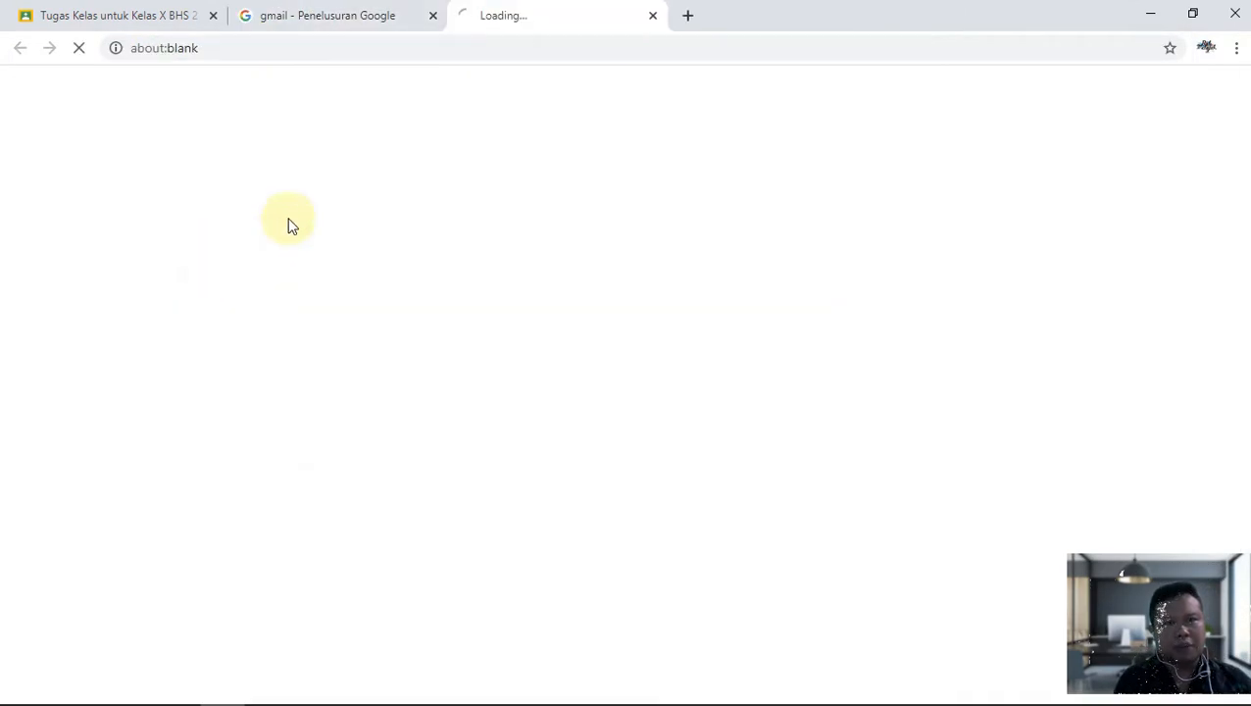
pyautogui.click(432, 16)
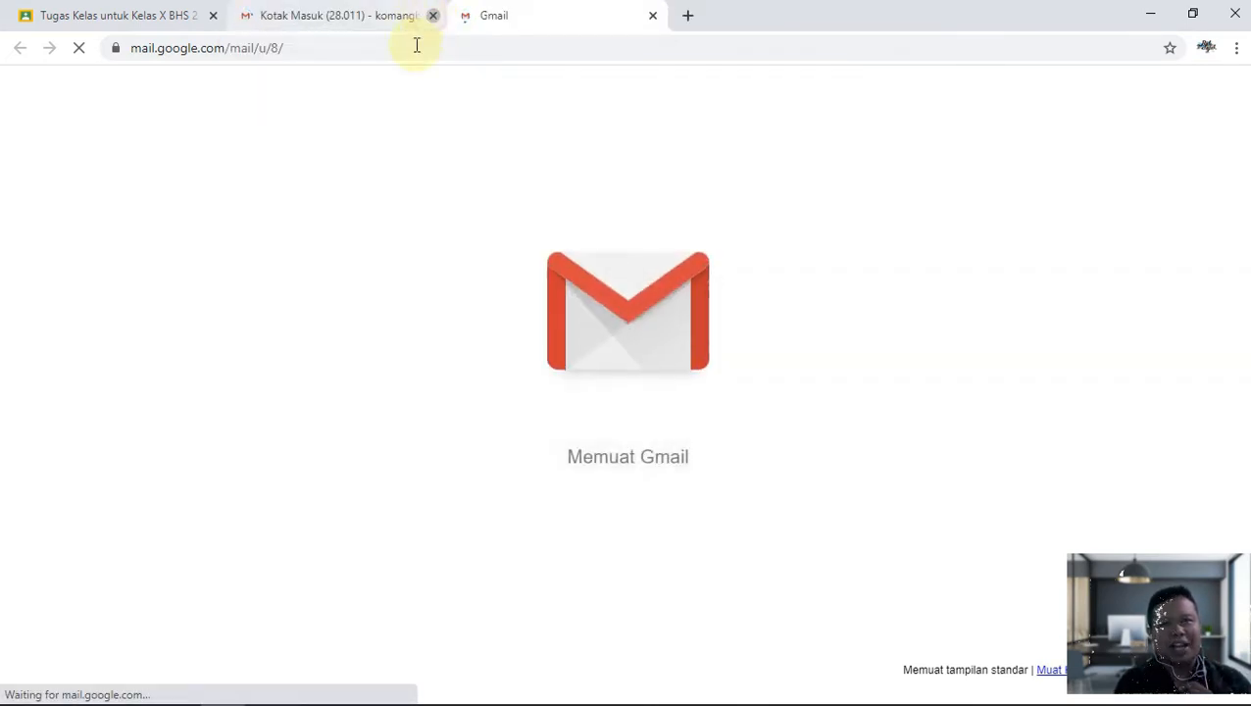
pyautogui.click(432, 16)
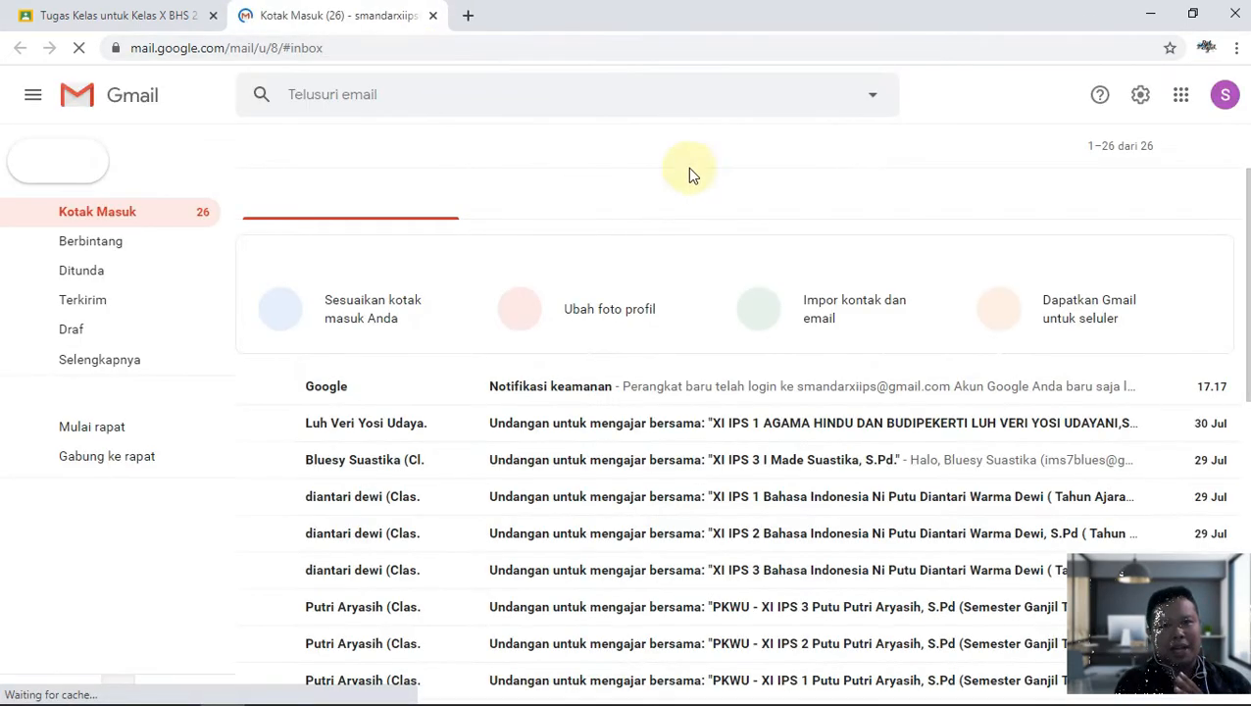
# Switch from Gmail to Google Drive of the same account.
pyautogui.click(1179, 98)
pyautogui.scroll(-3, 1162, 265)
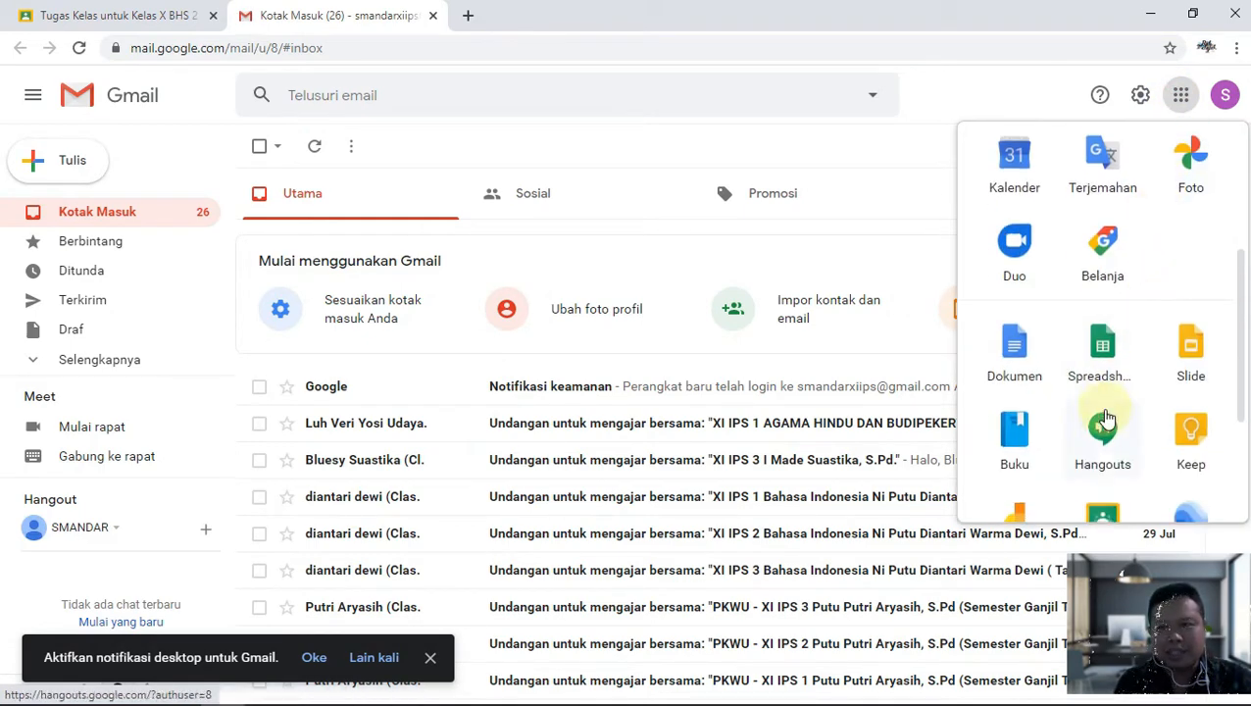
pyautogui.scroll(-2, 1105, 420)
pyautogui.scroll(1, 1115, 353)
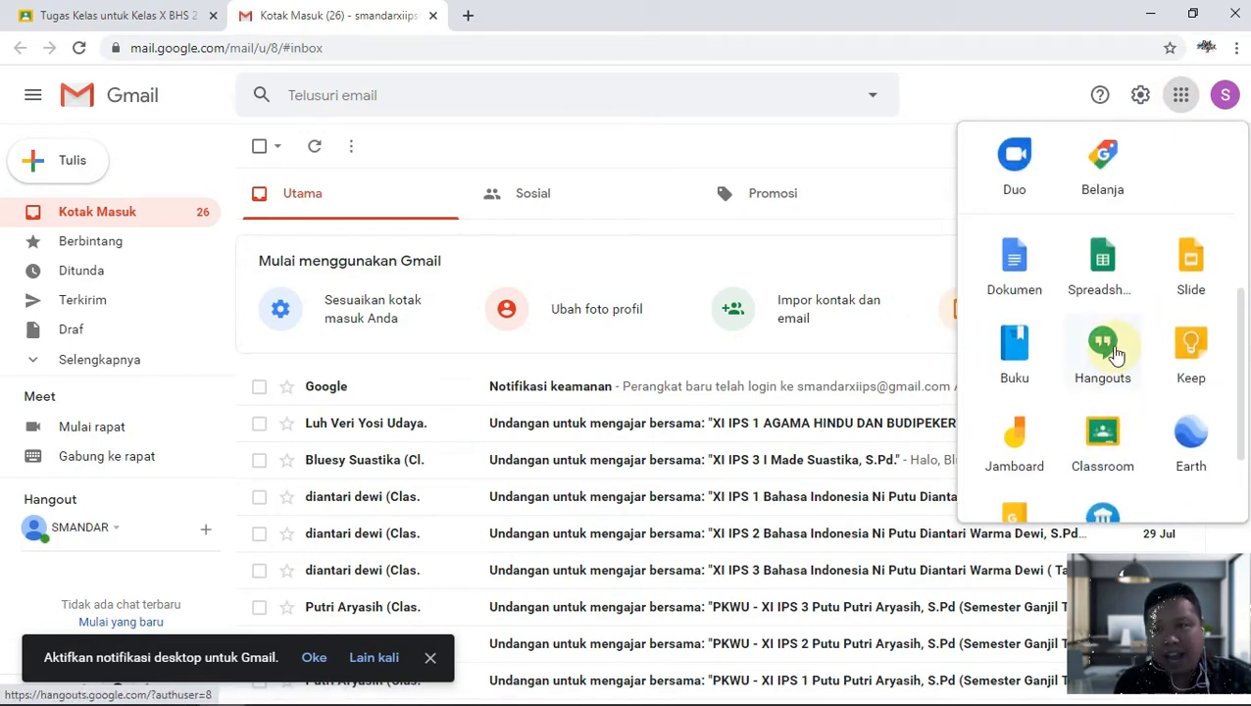
pyautogui.scroll(4, 1116, 353)
pyautogui.click(1188, 359)
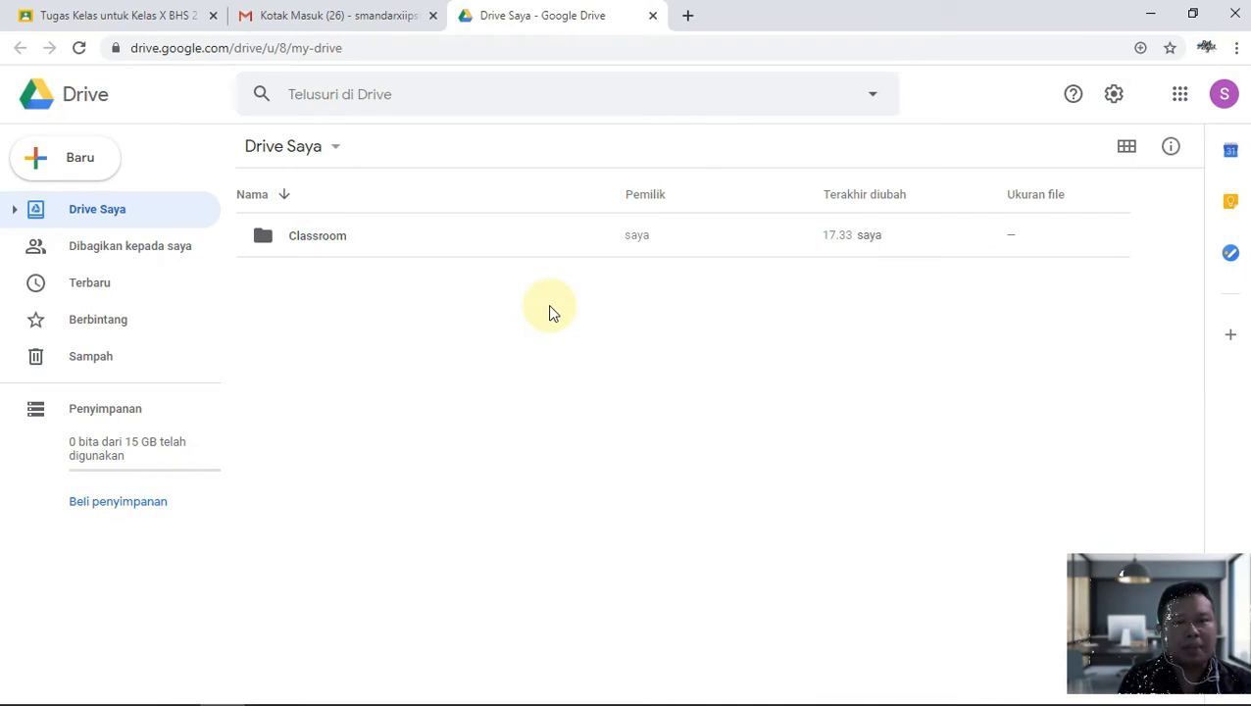
# Create a new blank Google Formulir in Drive Saya.
pyautogui.click(77, 168)
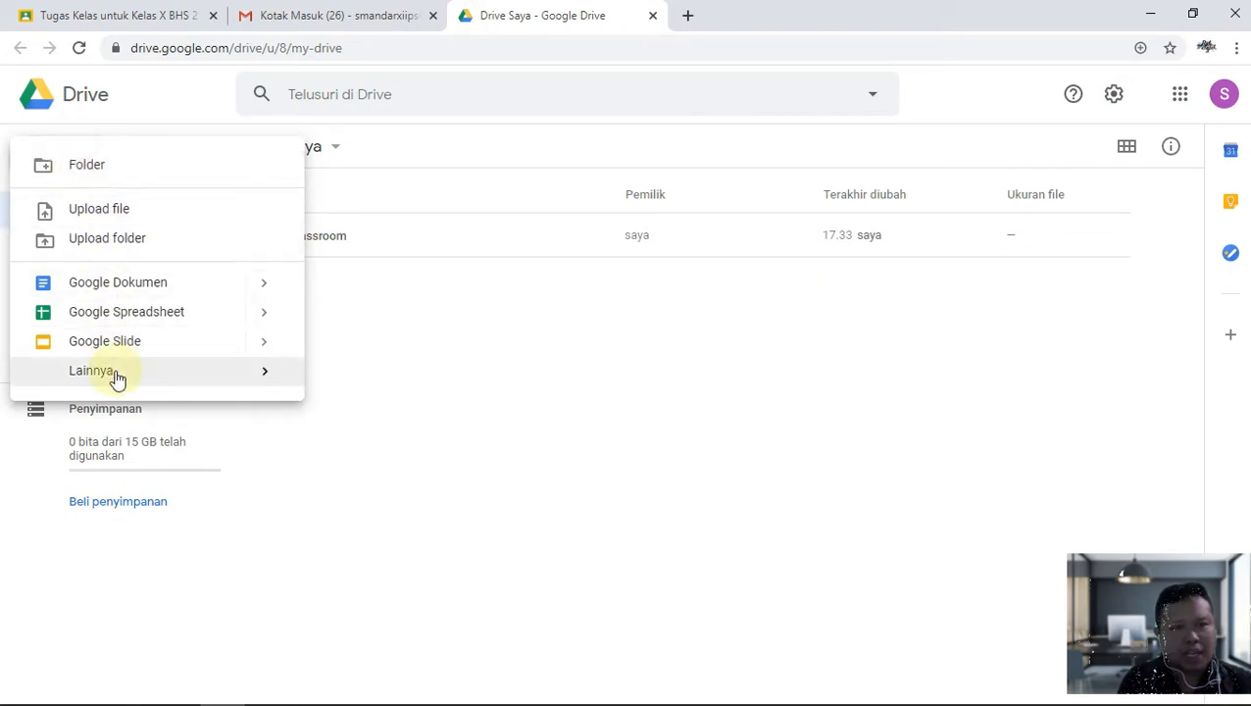
pyautogui.moveTo(116, 378)
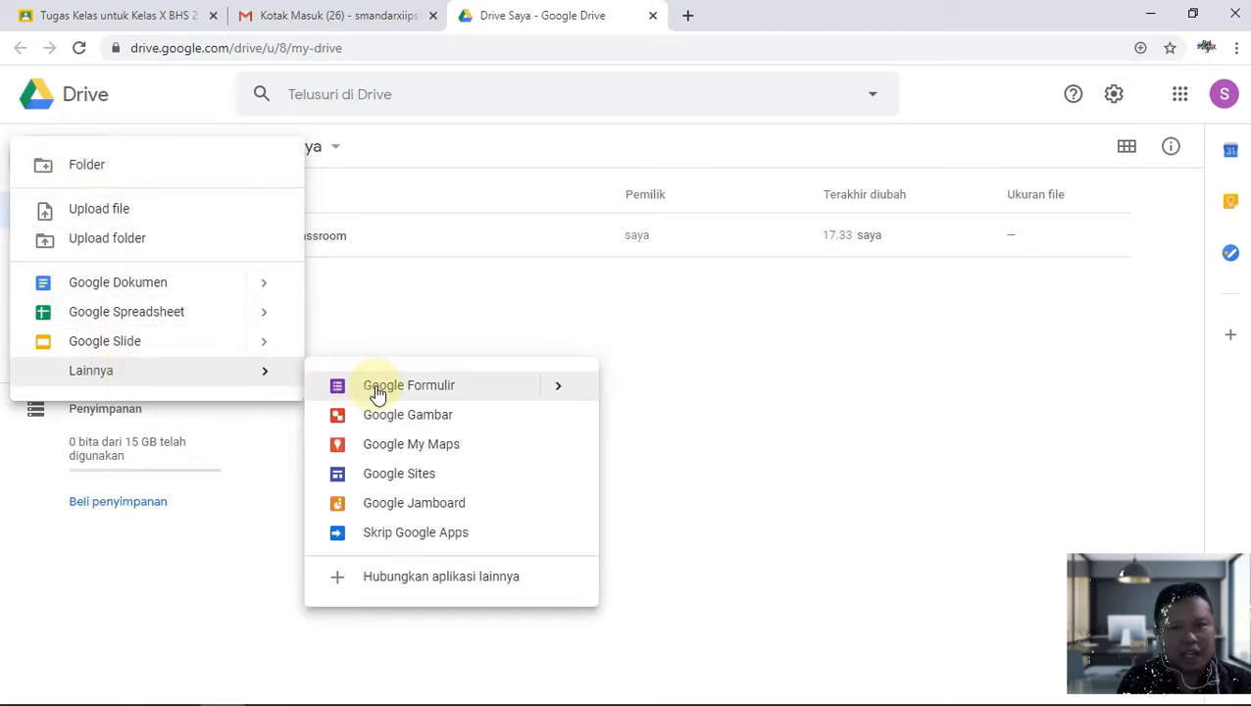
pyautogui.click(804, 47)
pyautogui.click(60, 166)
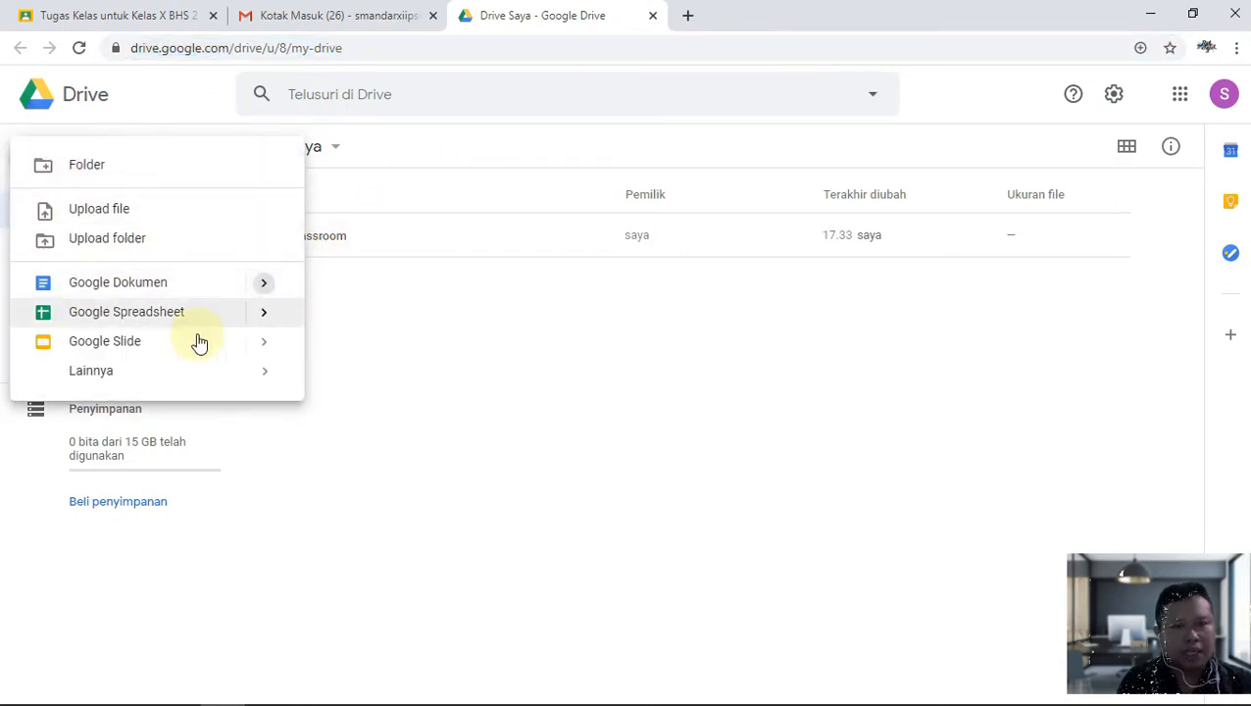
pyautogui.moveTo(187, 381)
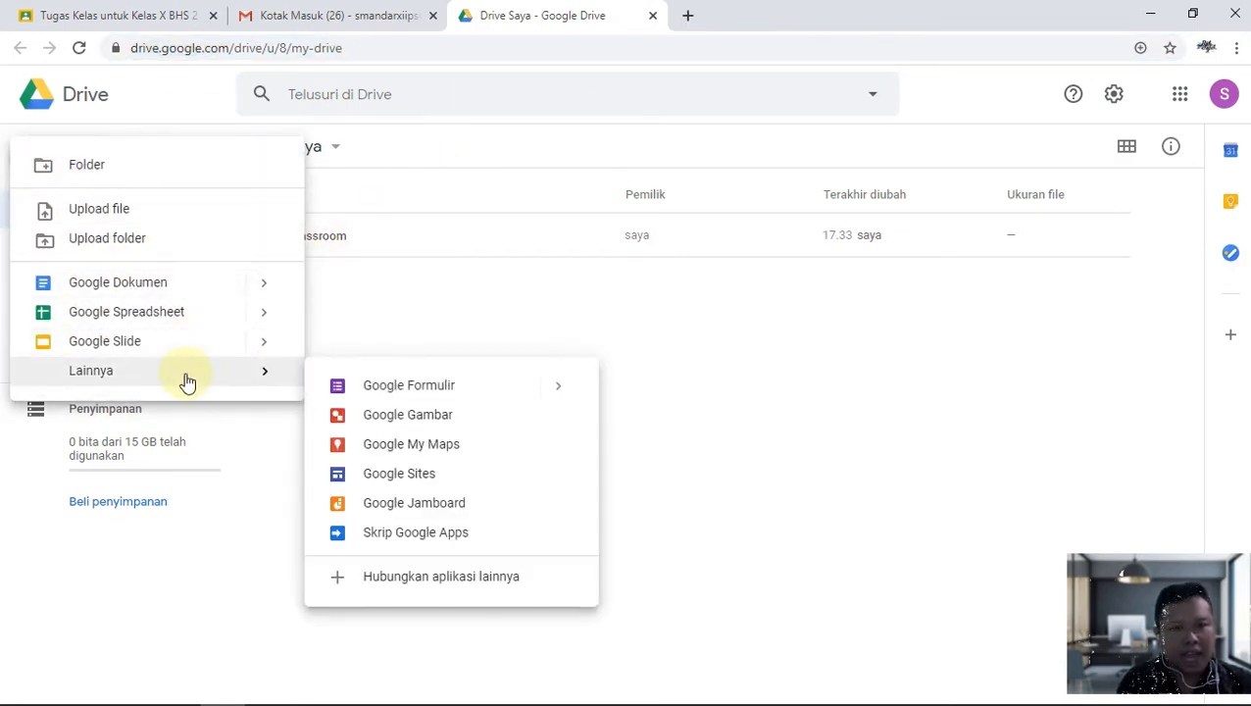
pyautogui.click(401, 393)
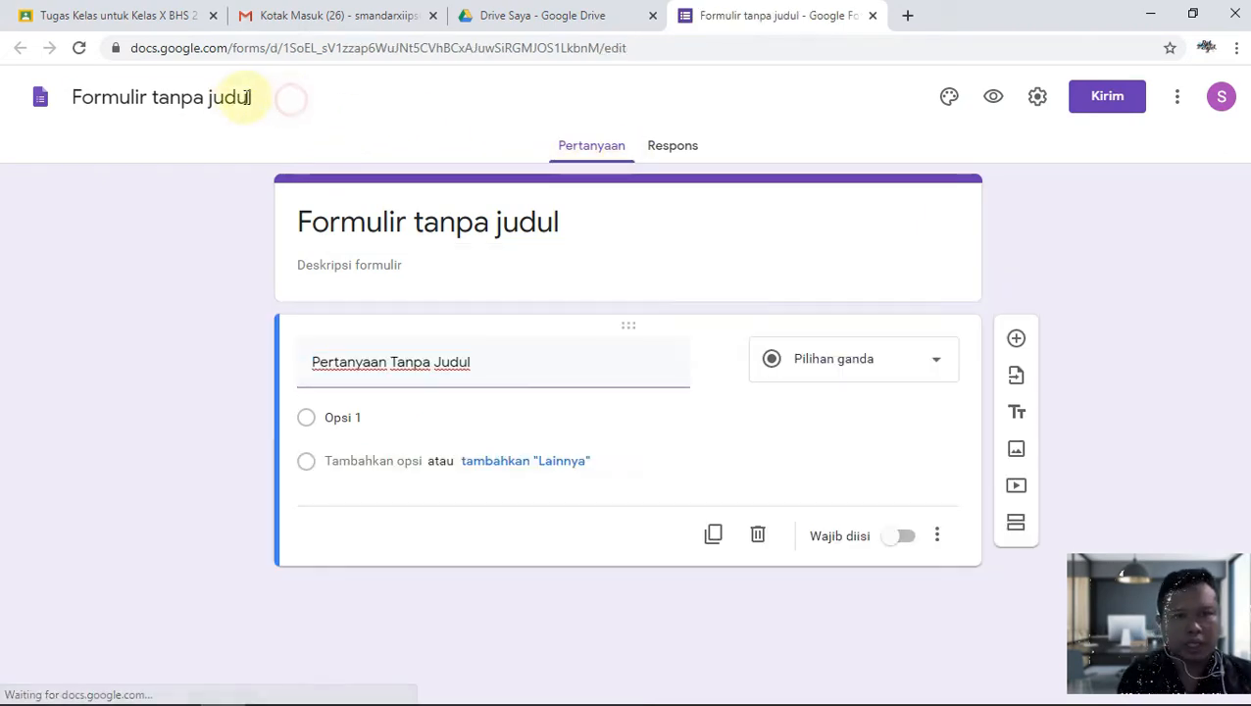
# Name the form file "Daftar Hadir KD 3.1" and apply the same name to the form's heading.
pyautogui.click(243, 98)
pyautogui.write('Saftar')
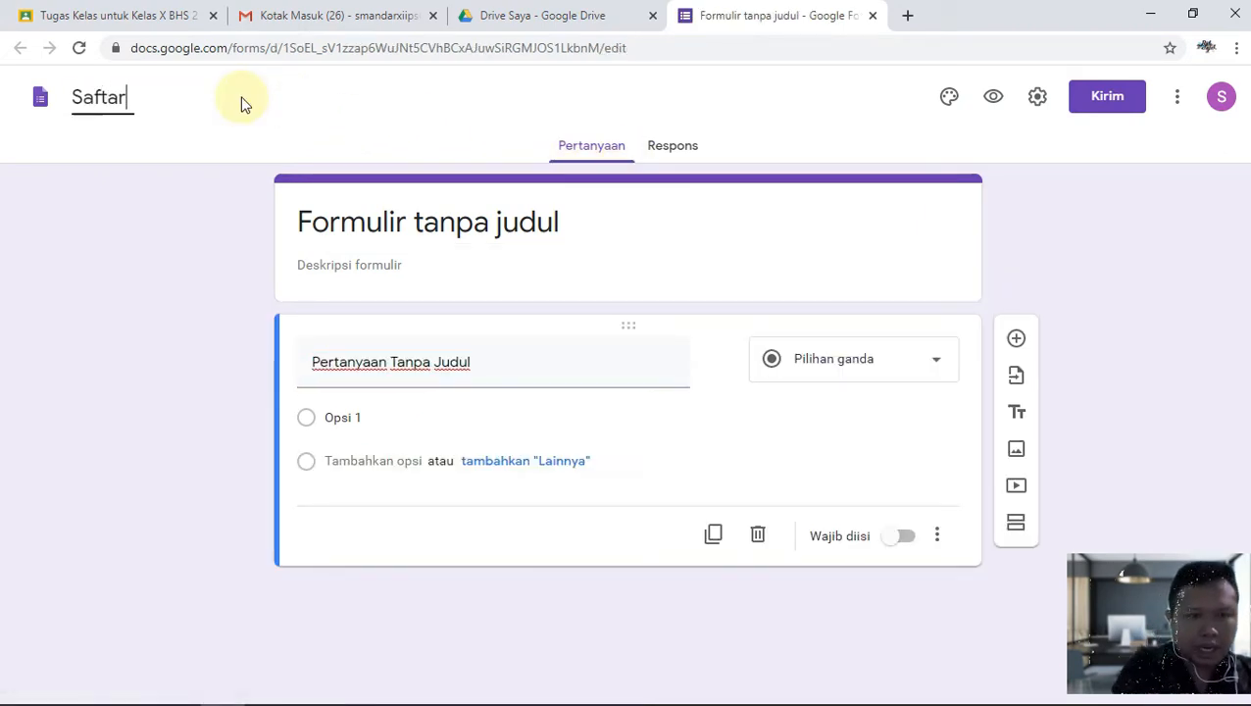
pyautogui.press('BackSpace')
pyautogui.press('BackSpace')
pyautogui.press('BackSpace')
pyautogui.press('BackSpace')
pyautogui.press('BackSpace')
pyautogui.write('F.')
pyautogui.press('BackSpace')
pyautogui.press('BackSpace')
pyautogui.write('Daftar Hadir KD 3.1')
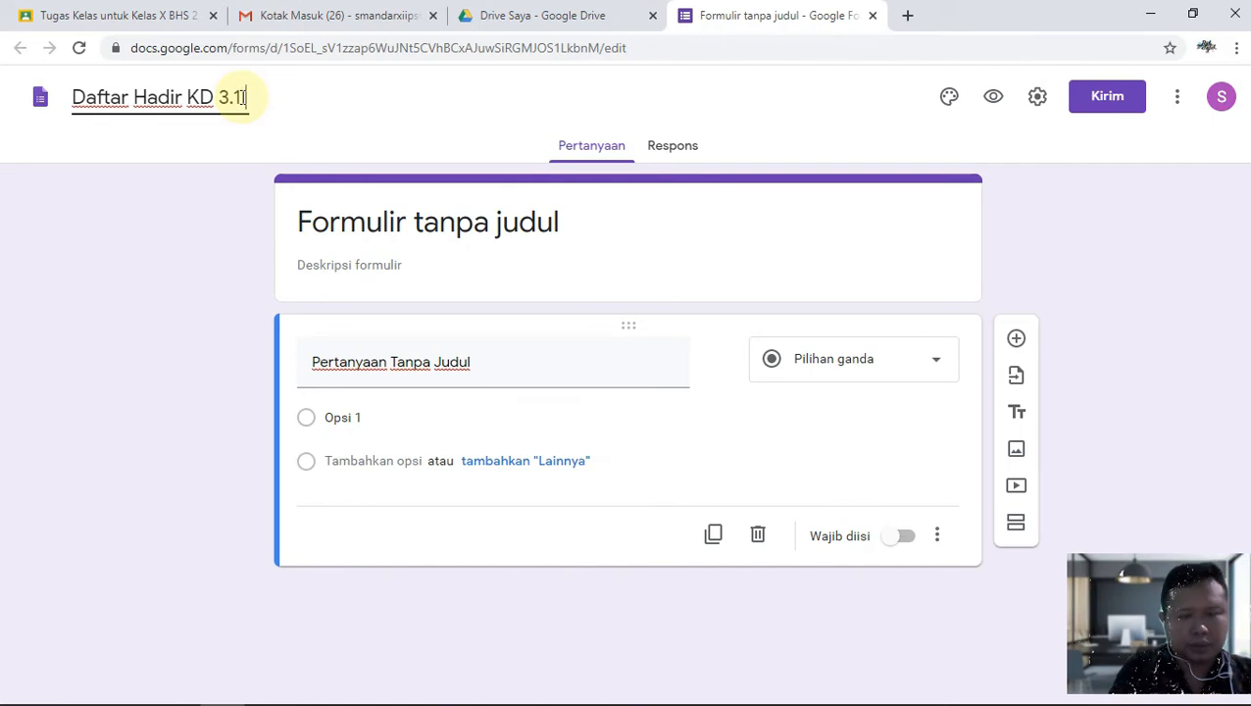
pyautogui.click(411, 224)
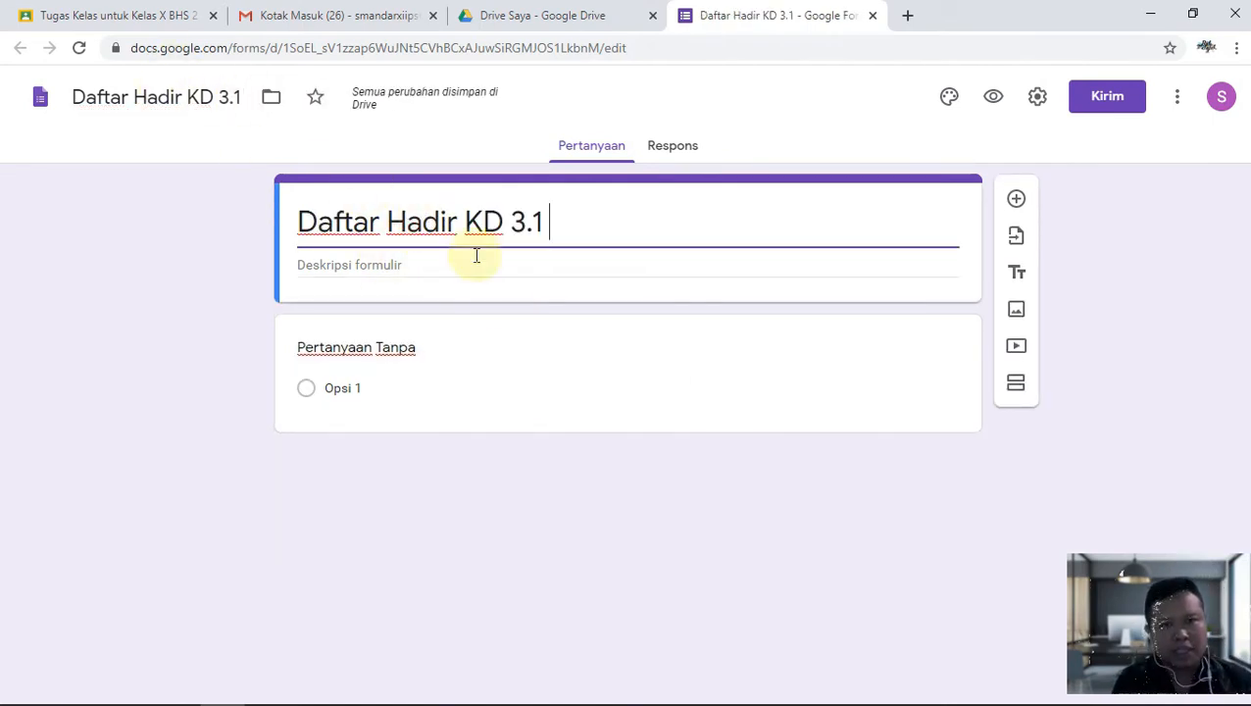
# Enter the form description "Silakan lengkapi daftar hadir ini!".
pyautogui.click(407, 264)
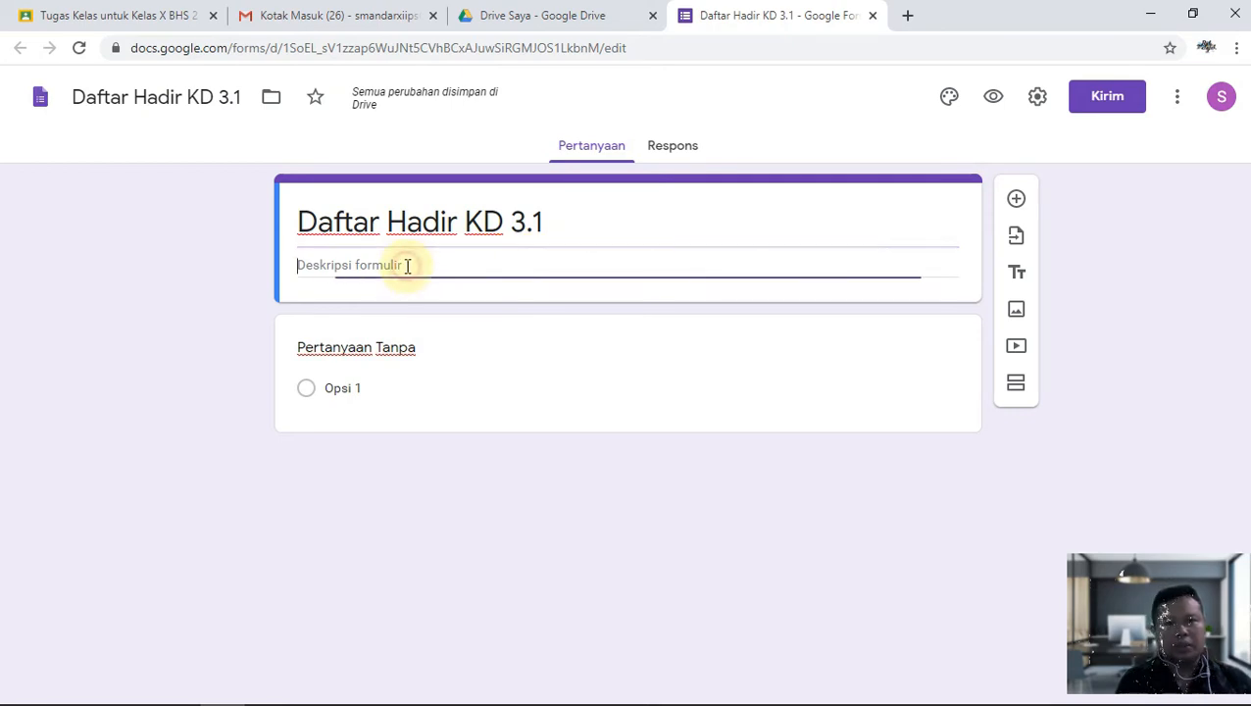
pyautogui.write('Silakan lengkapi daftar')
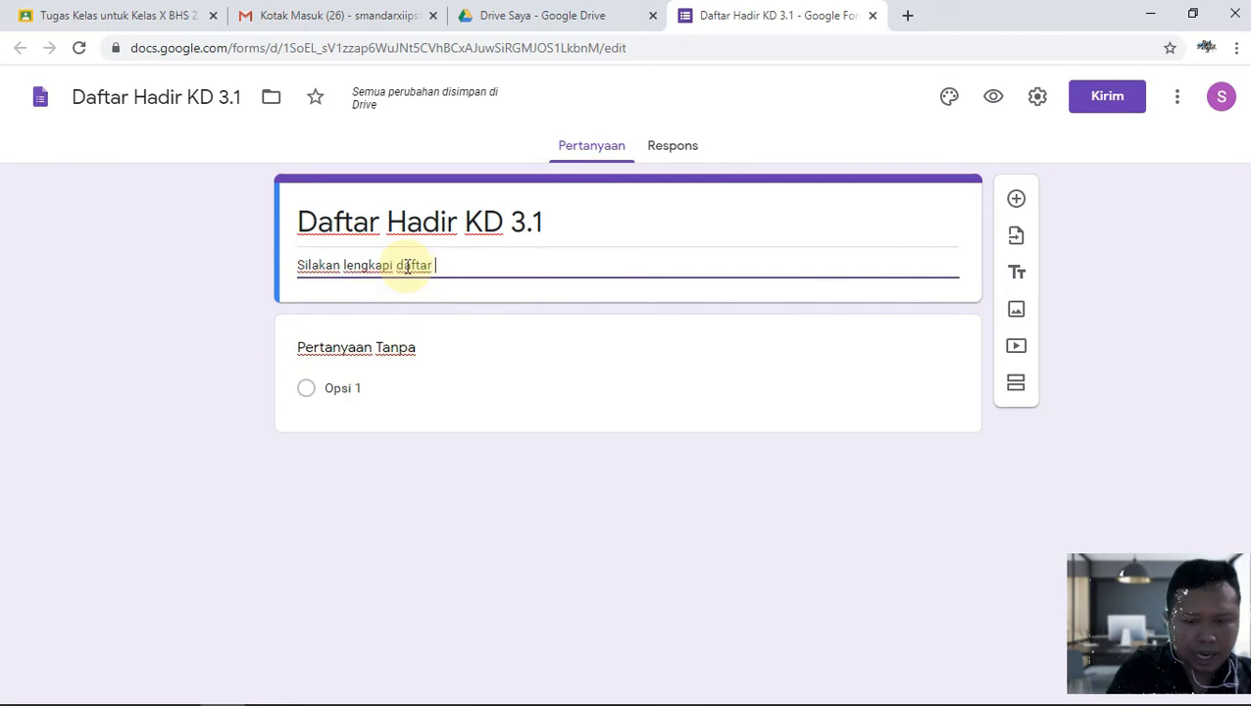
pyautogui.write(' hadir ini!')
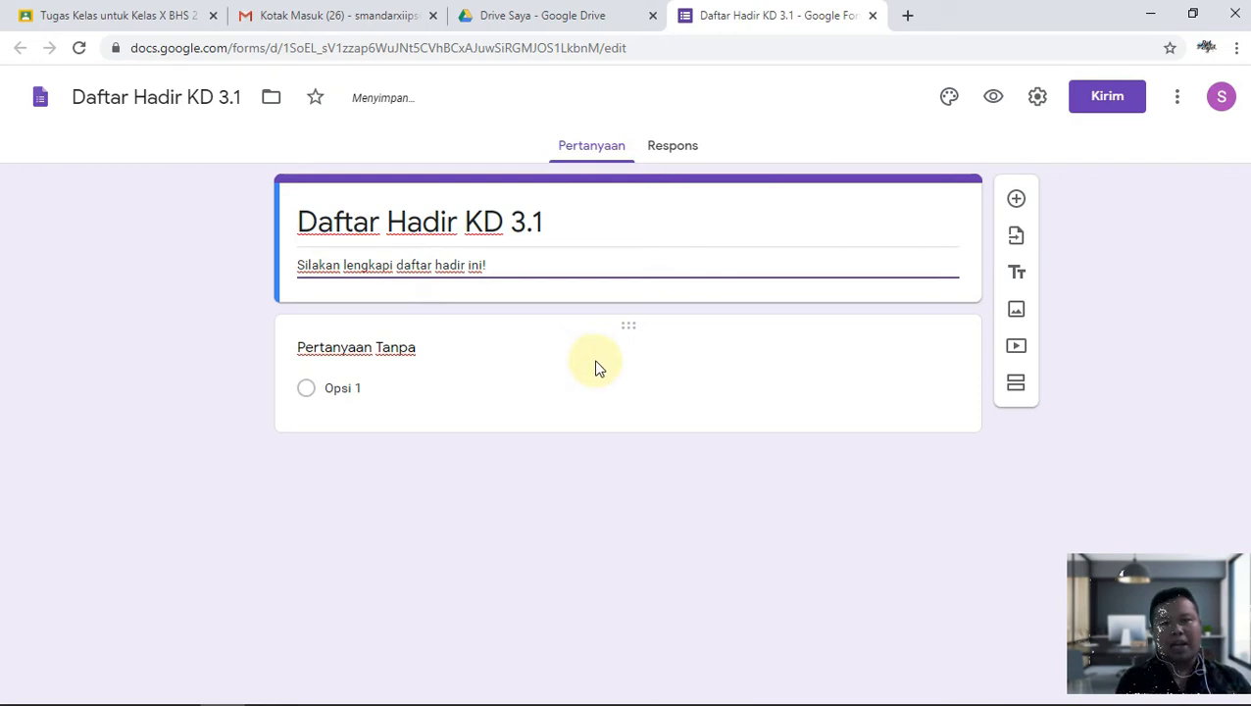
pyautogui.click(1017, 198)
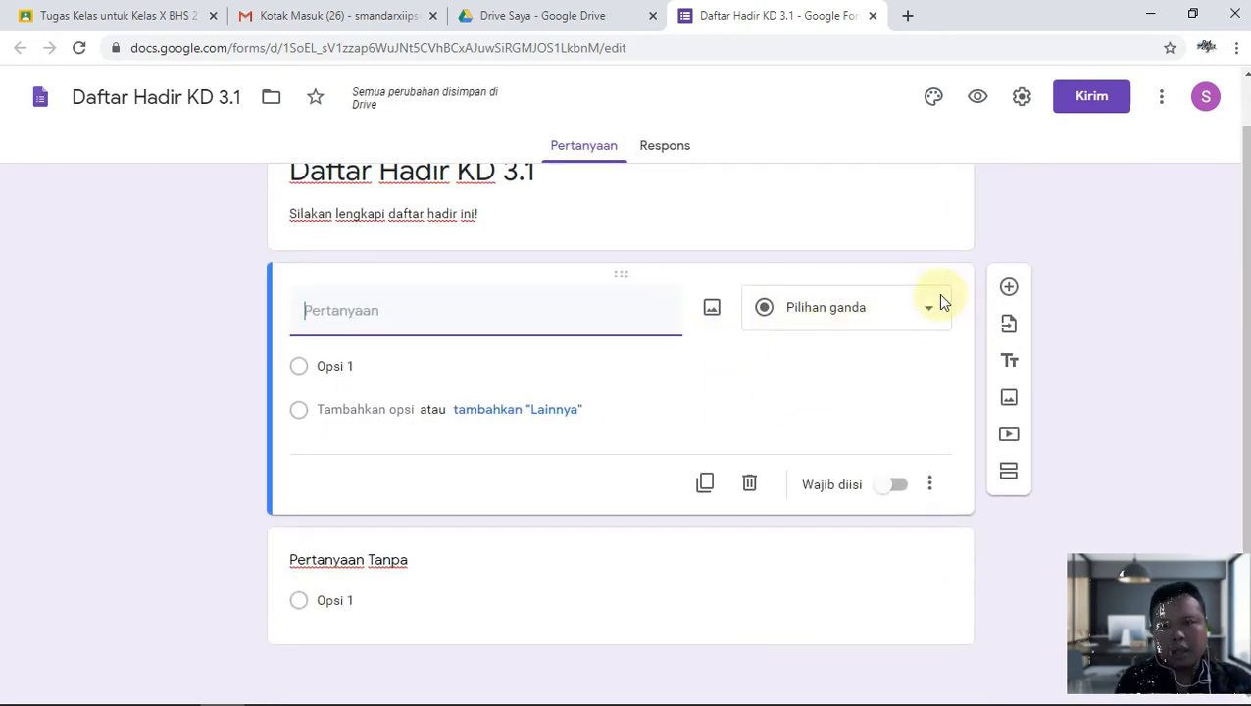
pyautogui.scroll(1, 883, 378)
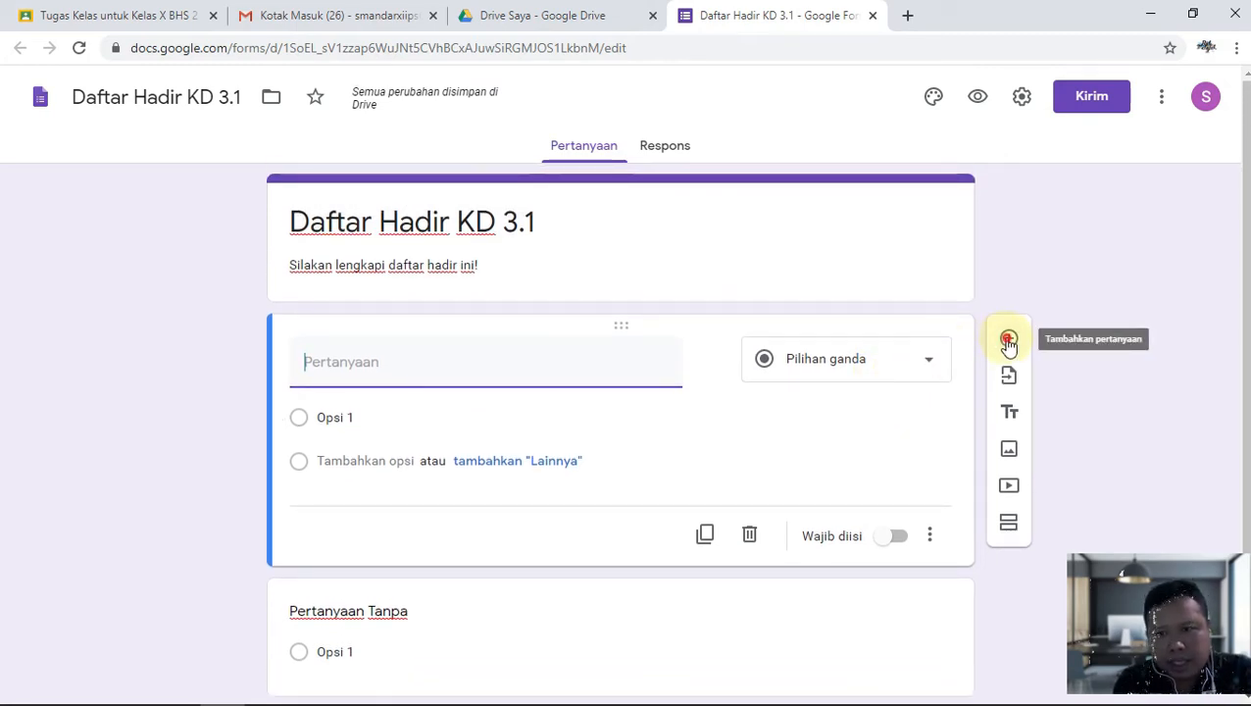
pyautogui.click(1009, 340)
pyautogui.scroll(-2, 686, 392)
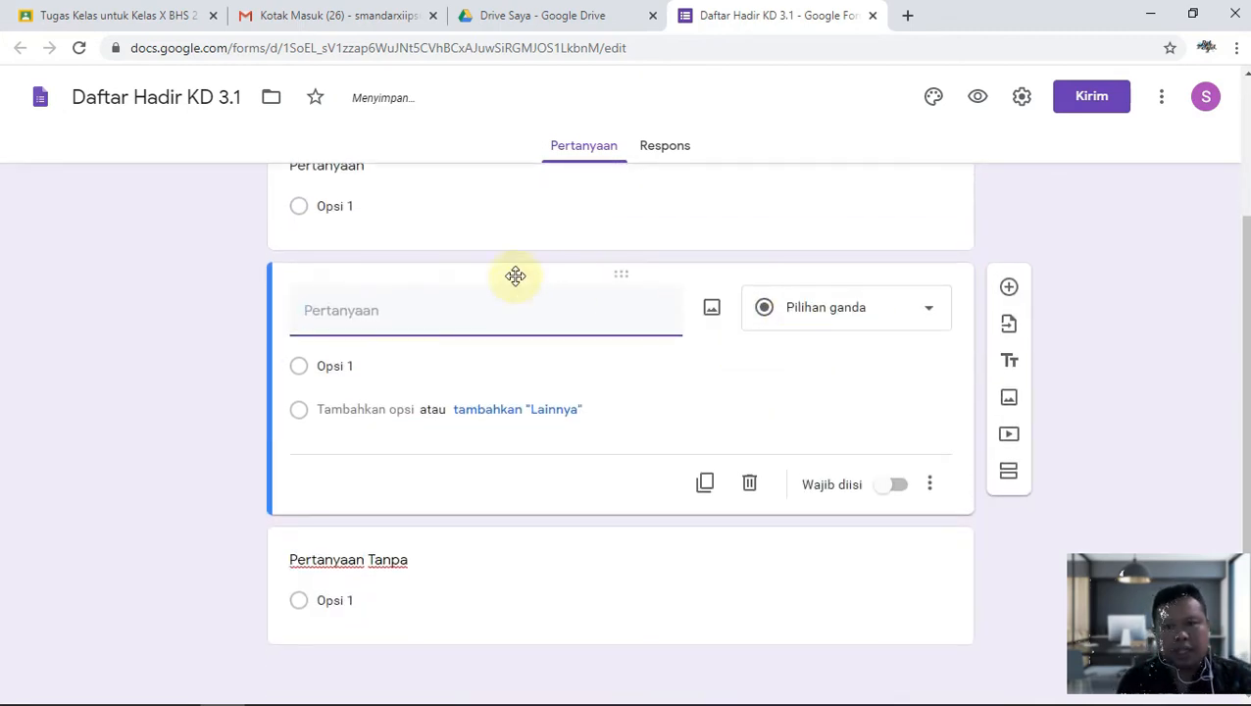
pyautogui.scroll(2, 553, 335)
pyautogui.scroll(-1, 902, 592)
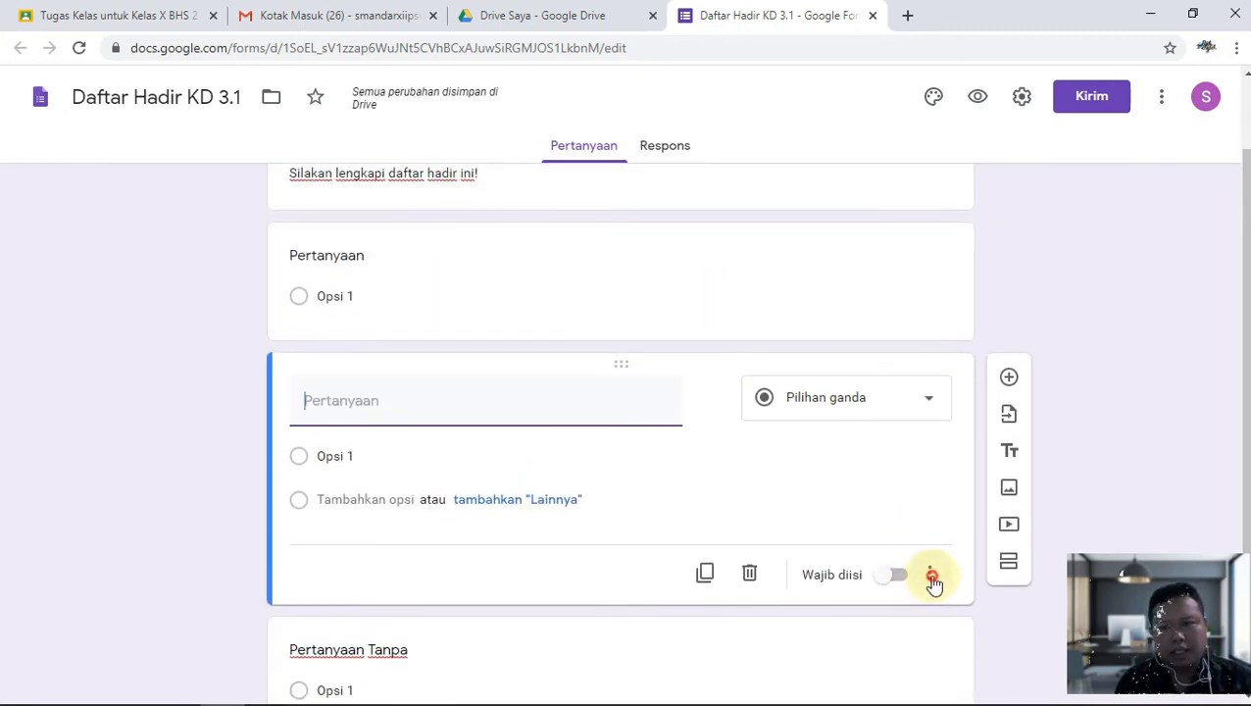
pyautogui.click(931, 580)
pyautogui.click(790, 490)
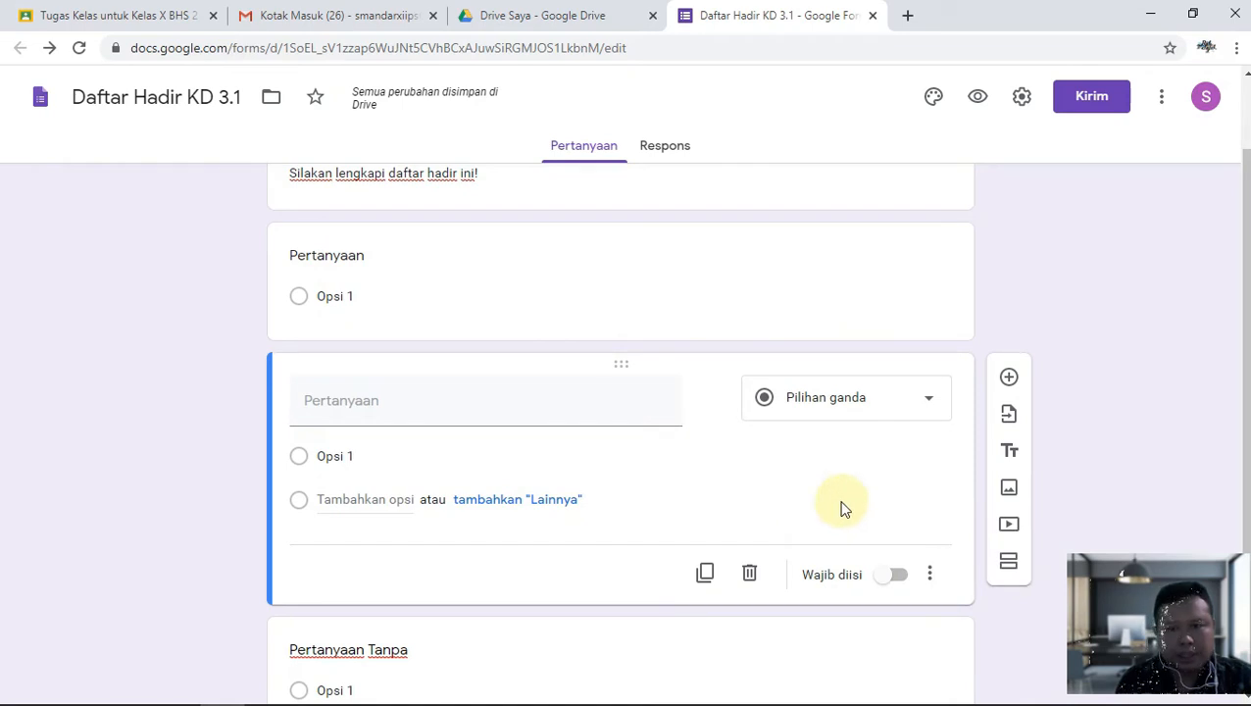
pyautogui.click(749, 572)
pyautogui.click(764, 486)
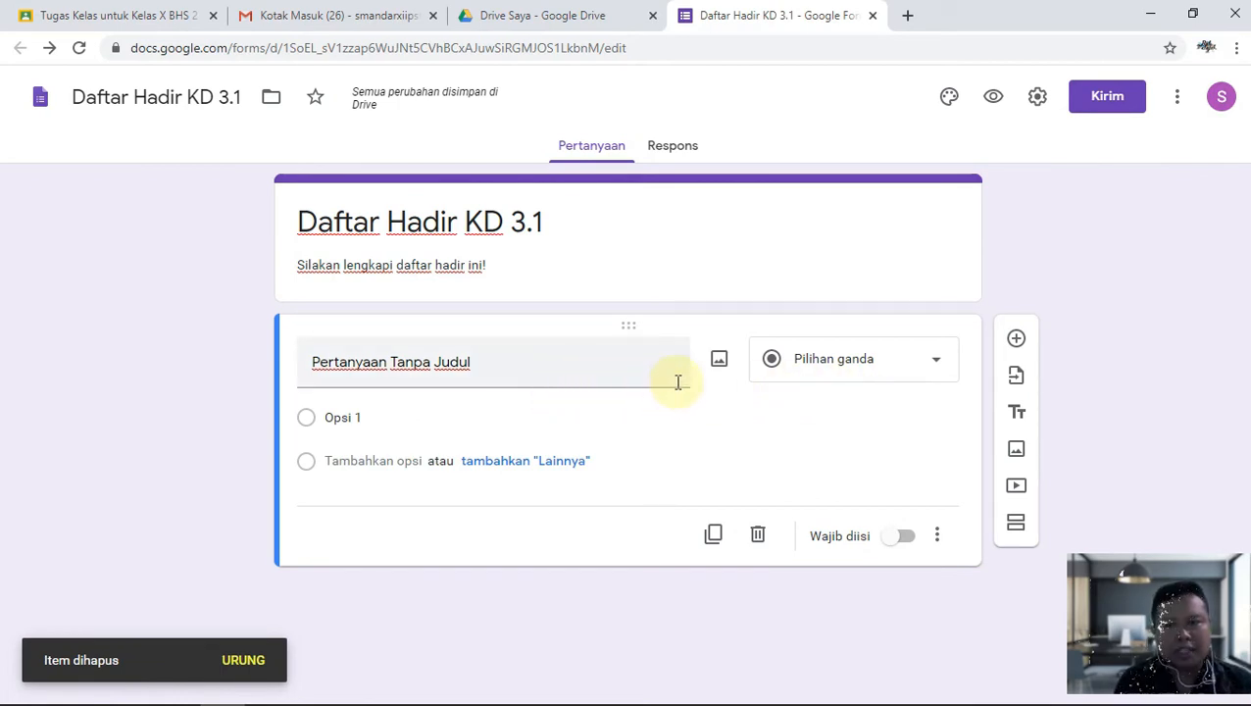
# Make the untitled question a required short-answer (Jawaban singkat) question titled "Nama:".
pyautogui.click(936, 369)
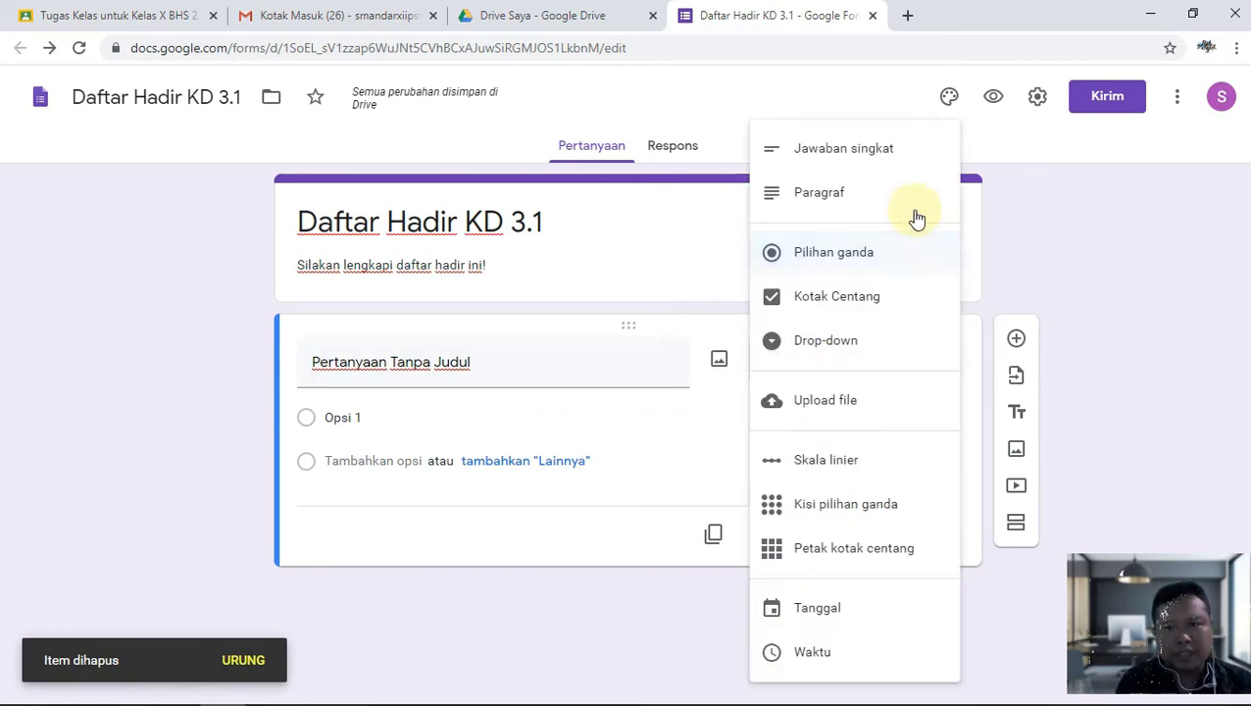
pyautogui.click(899, 153)
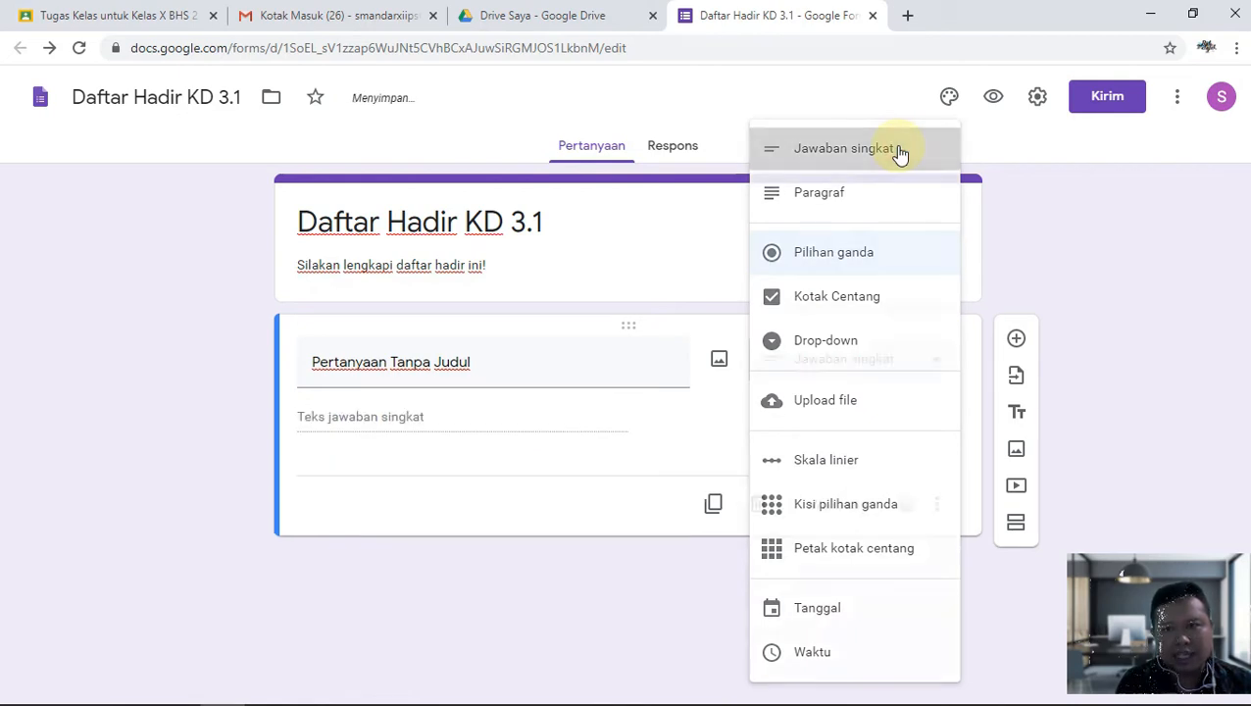
pyautogui.click(497, 359)
pyautogui.write('Nama:')
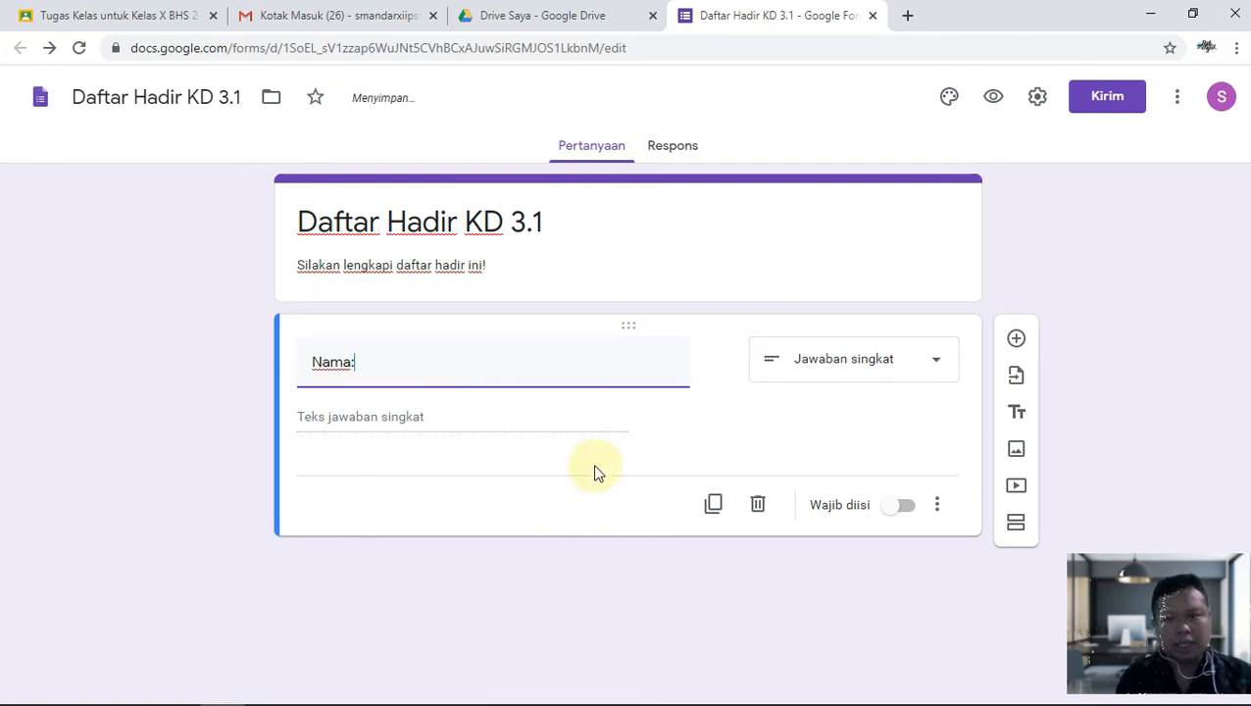
pyautogui.click(909, 507)
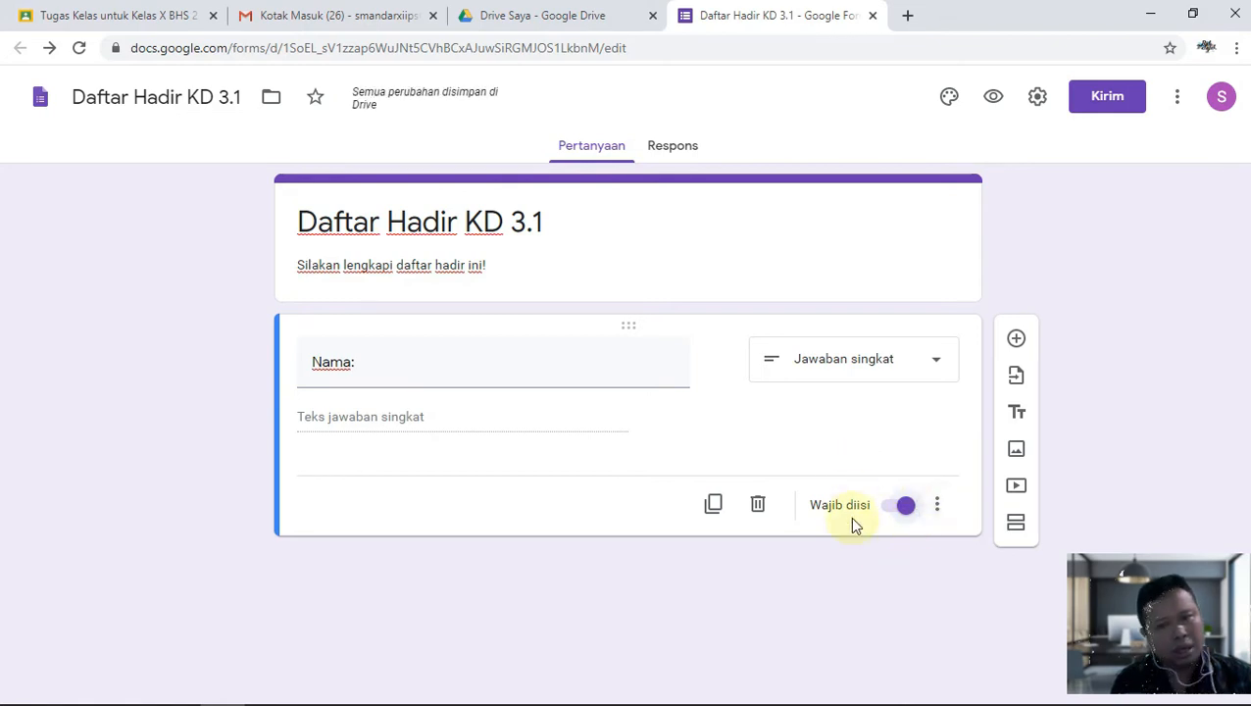
# Add the description "Lengkapi sesuai dengan nama lengkap di absensi!" to the "Nama:" question.
pyautogui.click(937, 506)
pyautogui.click(990, 578)
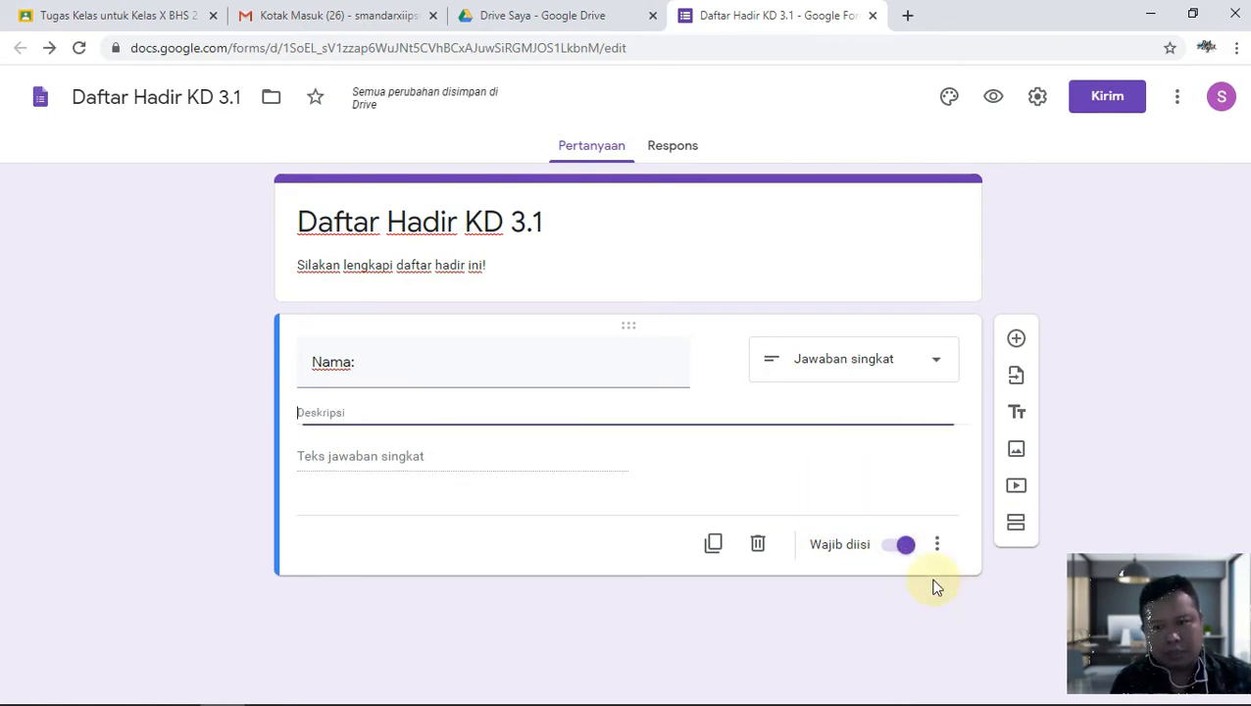
pyautogui.write('Lenhk')
pyautogui.press('BackSpace')
pyautogui.write('=')
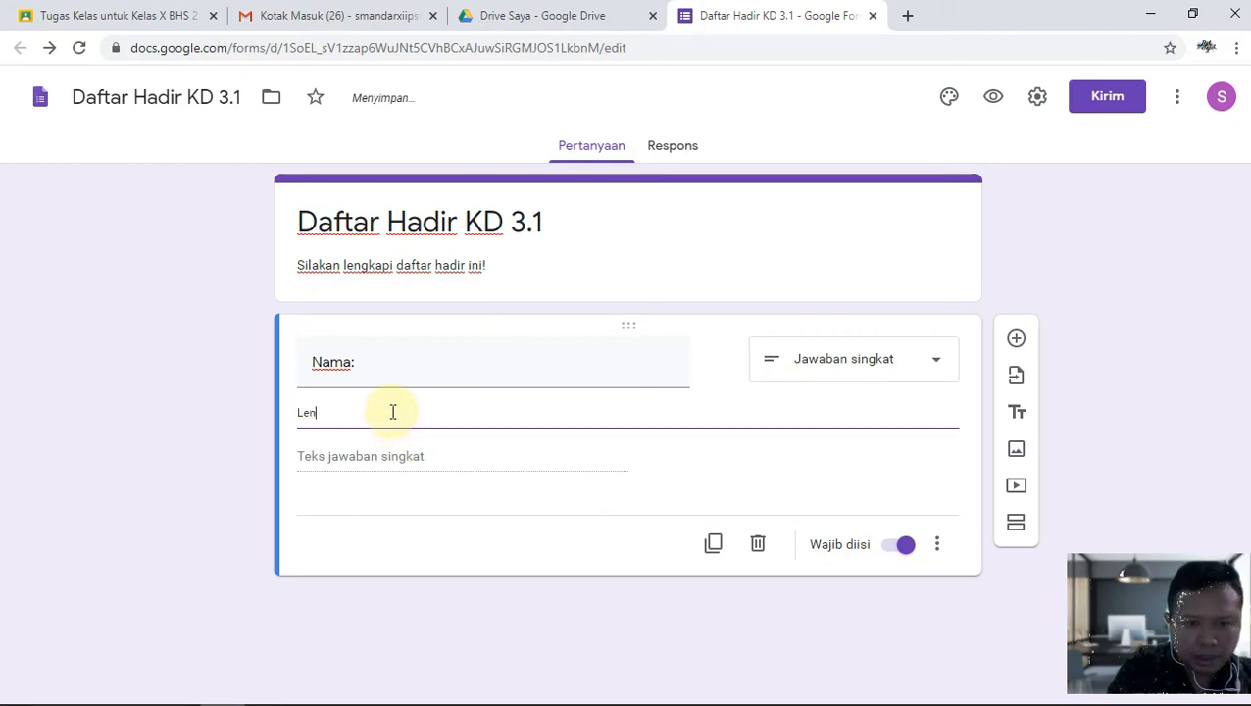
pyautogui.write('ai dengan nama lengkap di ab')
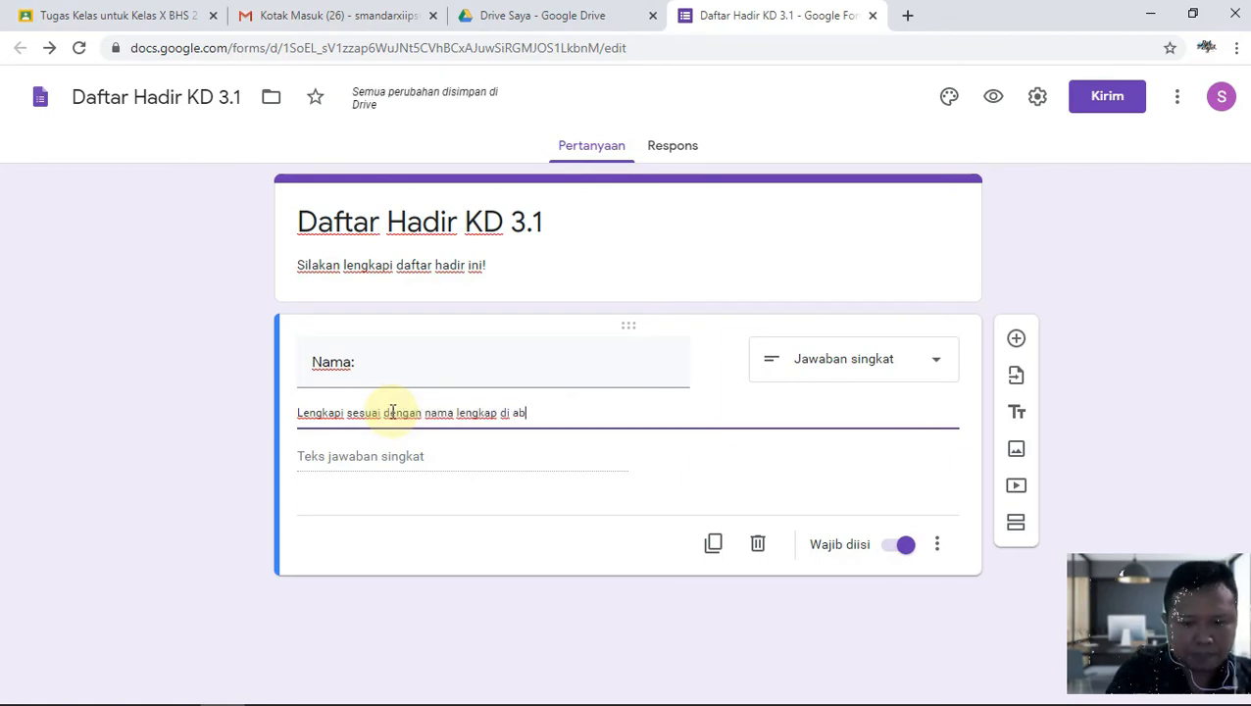
pyautogui.write('sensi!')
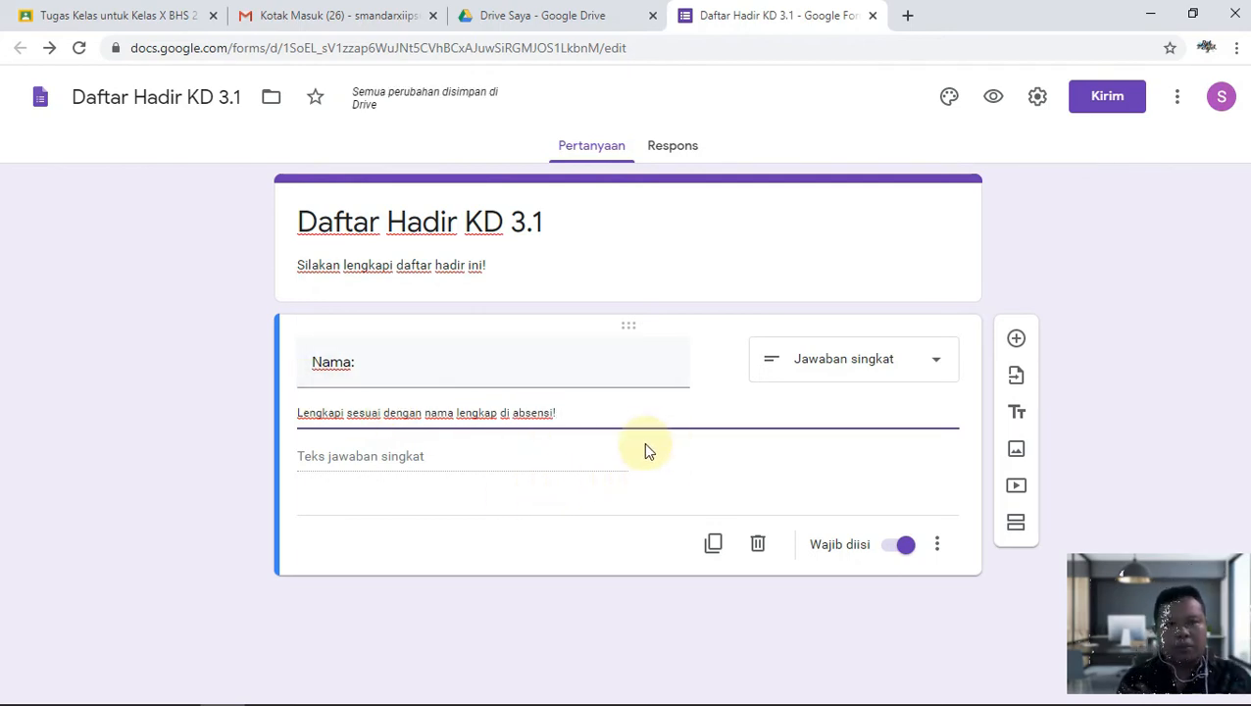
# Add a multiple-choice question titled "Kelas :" with the options "XI BHS 1" and "XI BHS 2".
pyautogui.click(1015, 338)
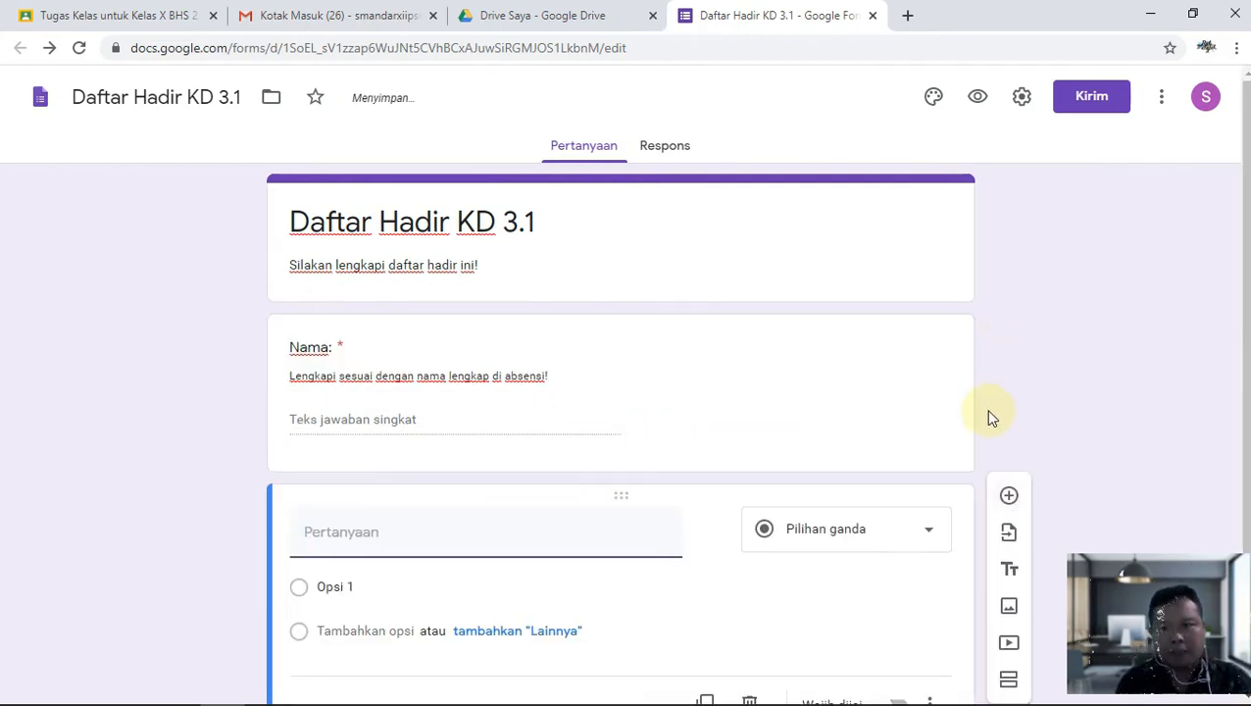
pyautogui.click(312, 440)
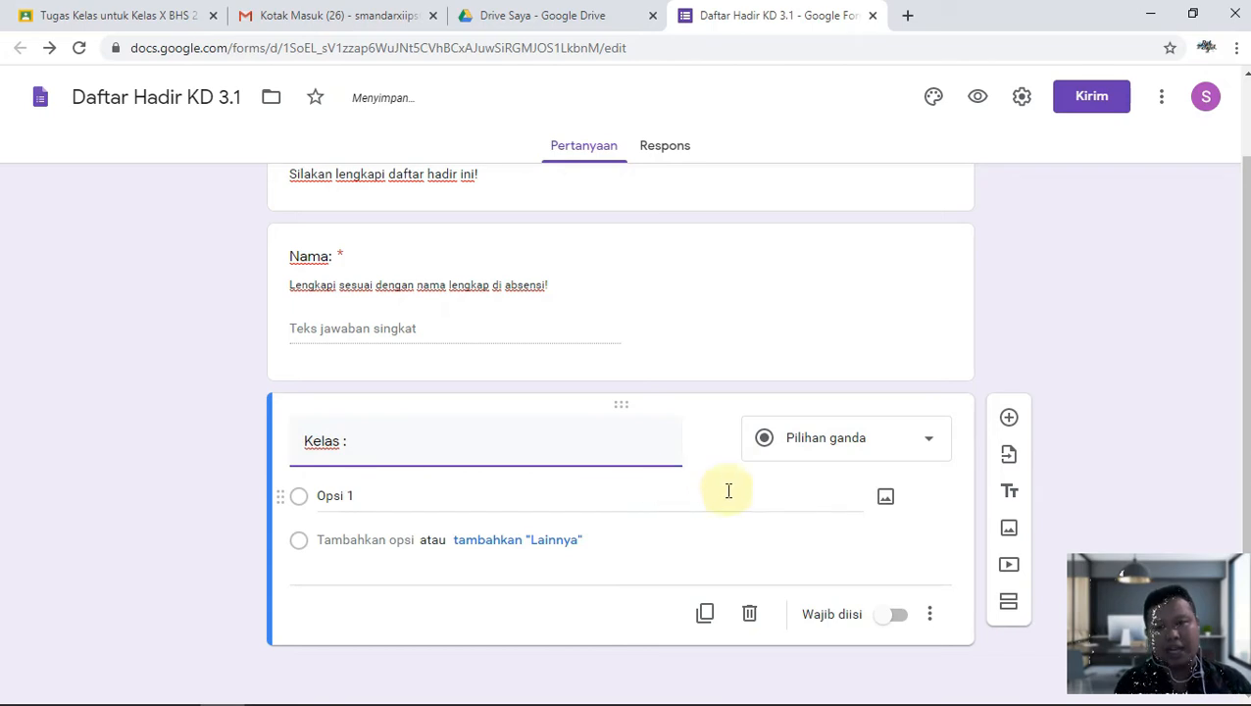
pyautogui.click(389, 493)
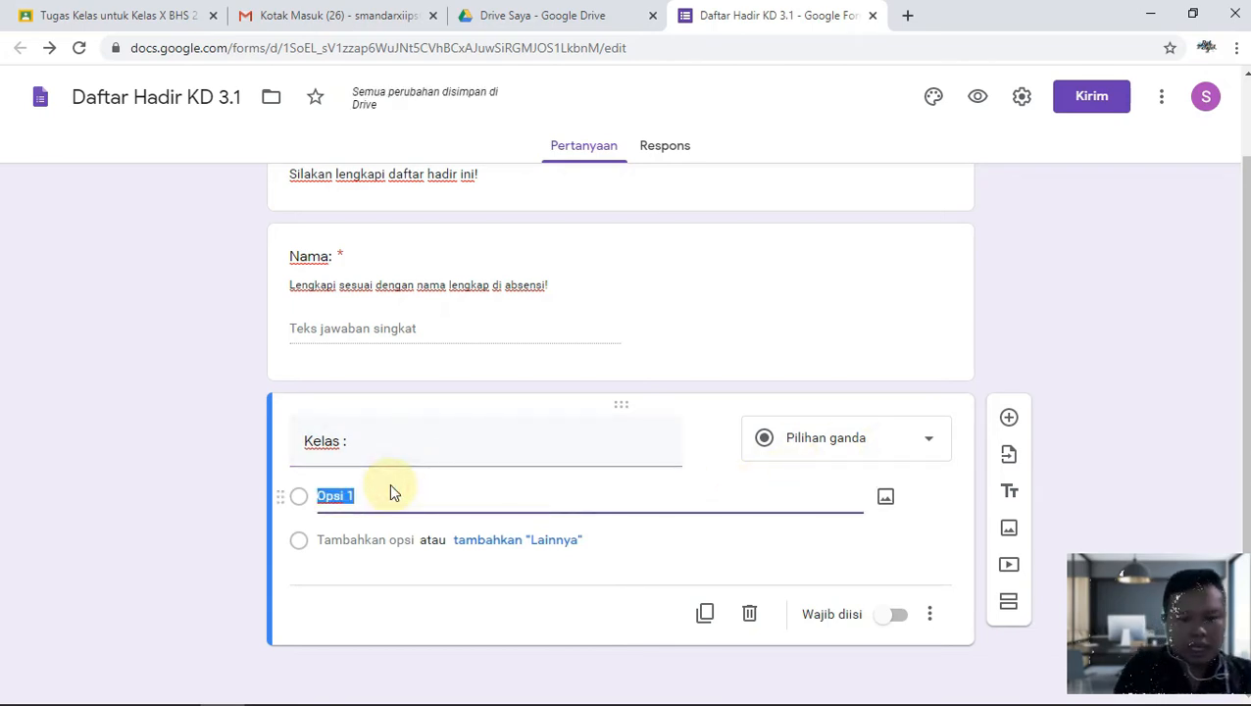
pyautogui.write('XI BHS 1')
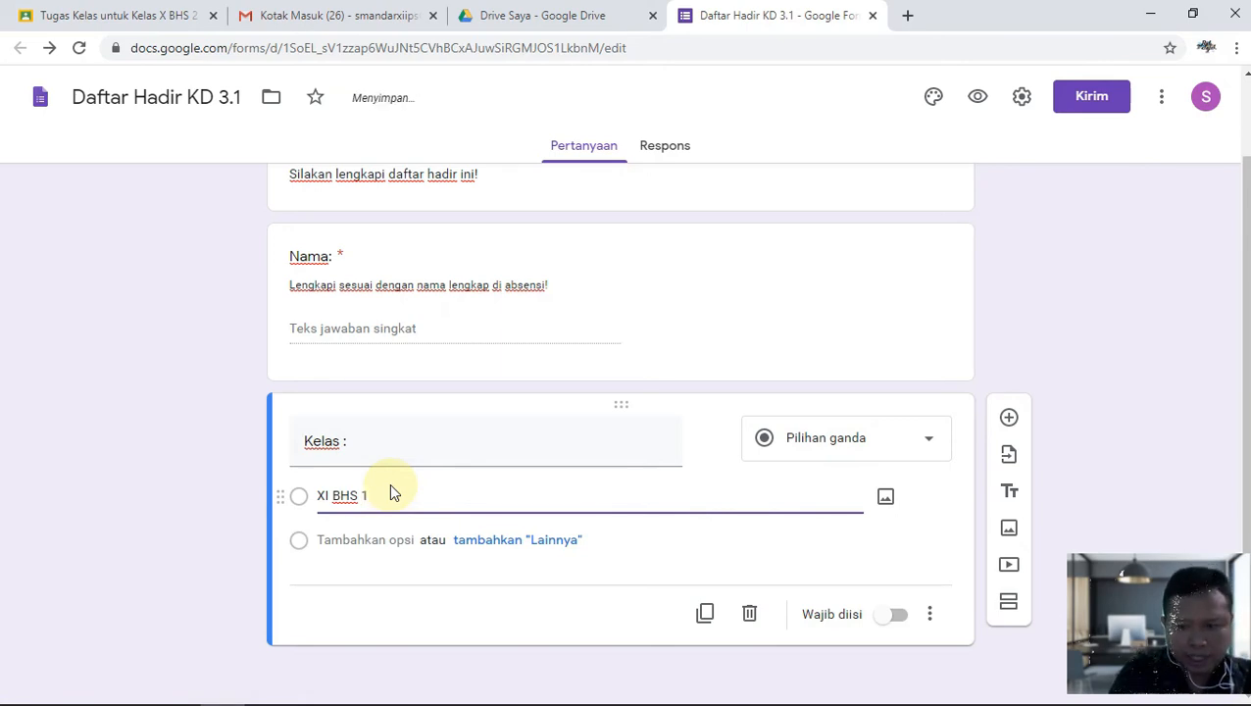
pyautogui.press('Return')
pyautogui.write('XI BHS 2')
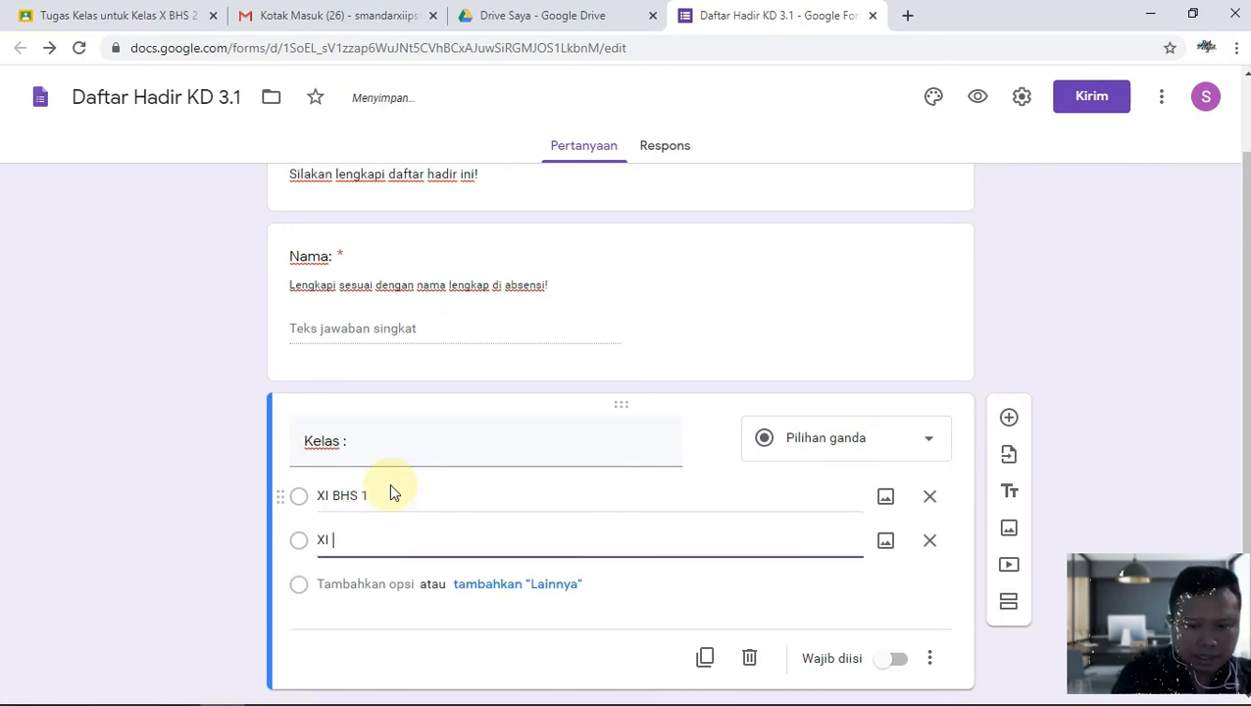
# Add the options "XI MIPA 1" and "XI MIPA 2" to the "Kelas :" question.
pyautogui.press('Return')
pyautogui.write('XIU I')
pyautogui.press('BackSpace')
pyautogui.press('BackSpace')
pyautogui.press('BackSpace')
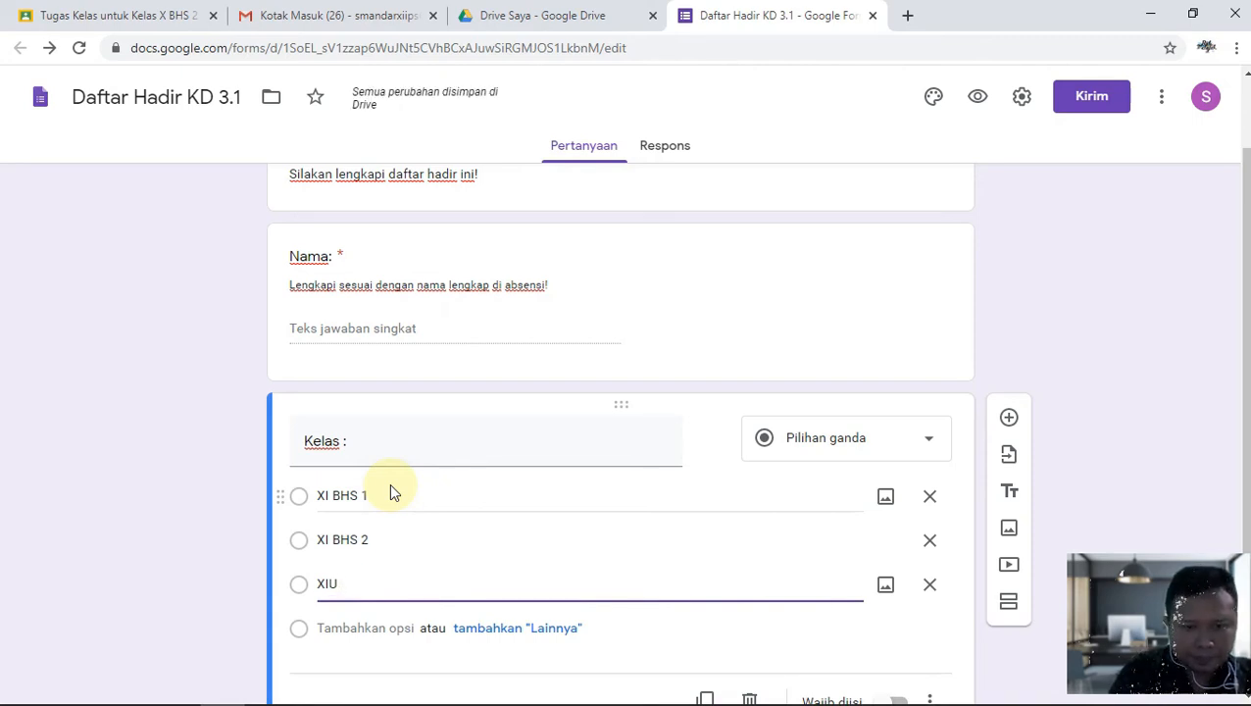
pyautogui.write('MIPA 1')
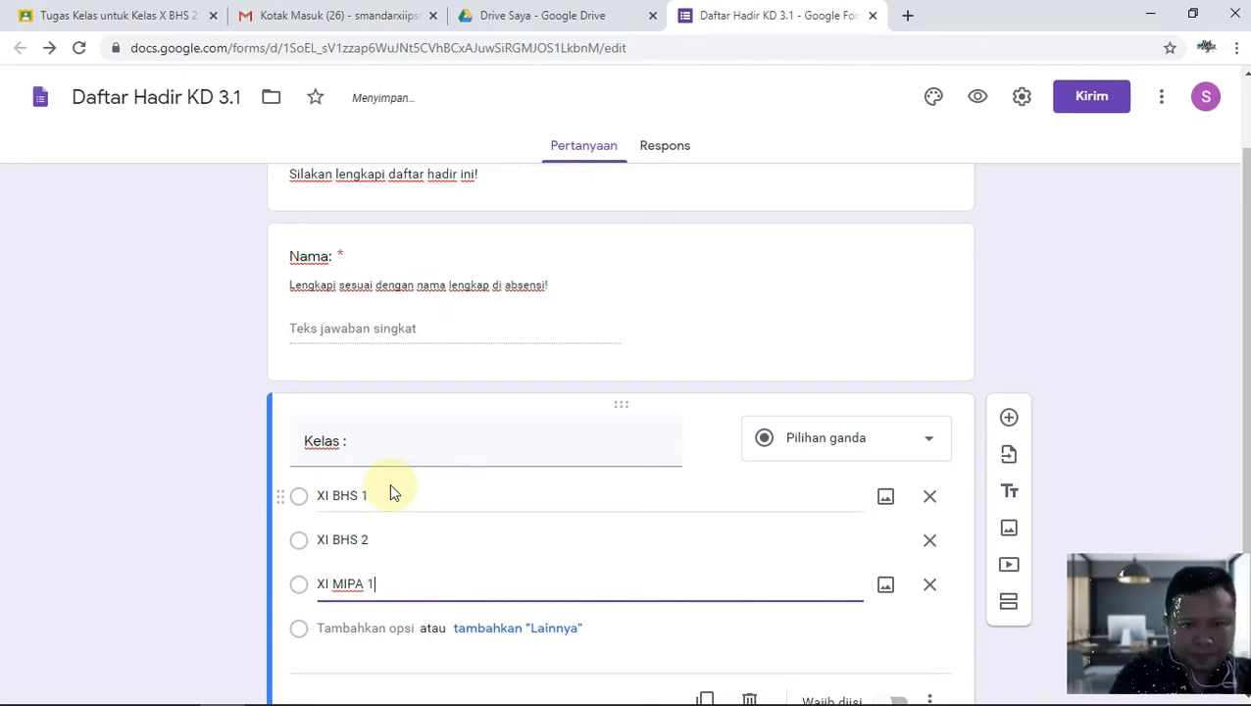
pyautogui.press('Return')
pyautogui.write('XI MIPA 2')
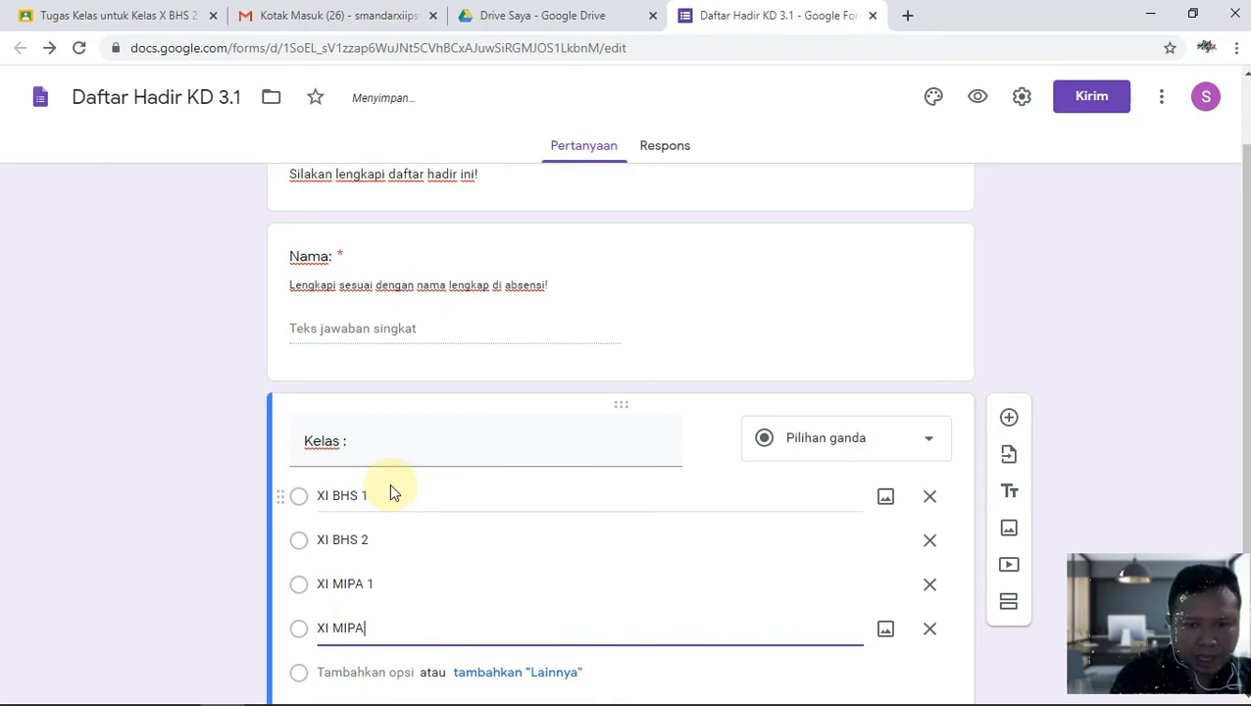
# Add the options "XI IPS 1" and "XI IPS 2" to the "Kelas :" question.
pyautogui.press('Return')
pyautogui.write('XI BHS')
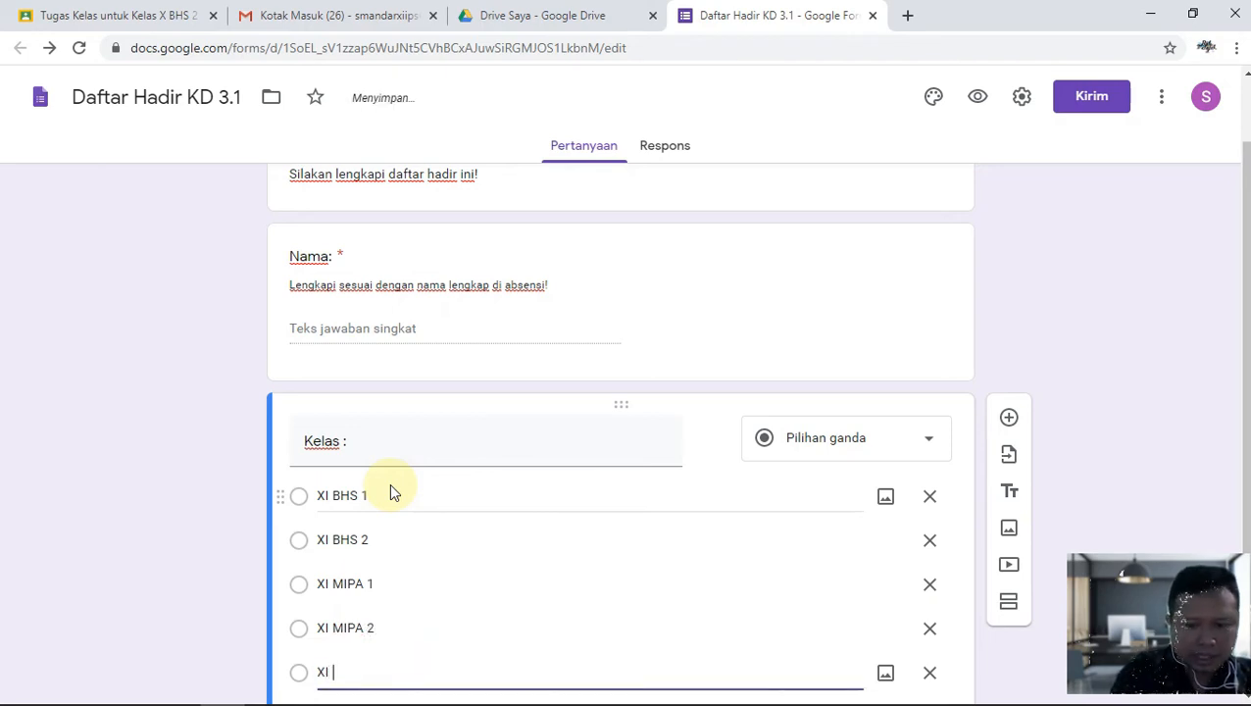
pyautogui.press('BackSpace')
pyautogui.press('BackSpace')
pyautogui.press('BackSpace')
pyautogui.write('IPS 1')
pyautogui.press('Return')
pyautogui.write('X')
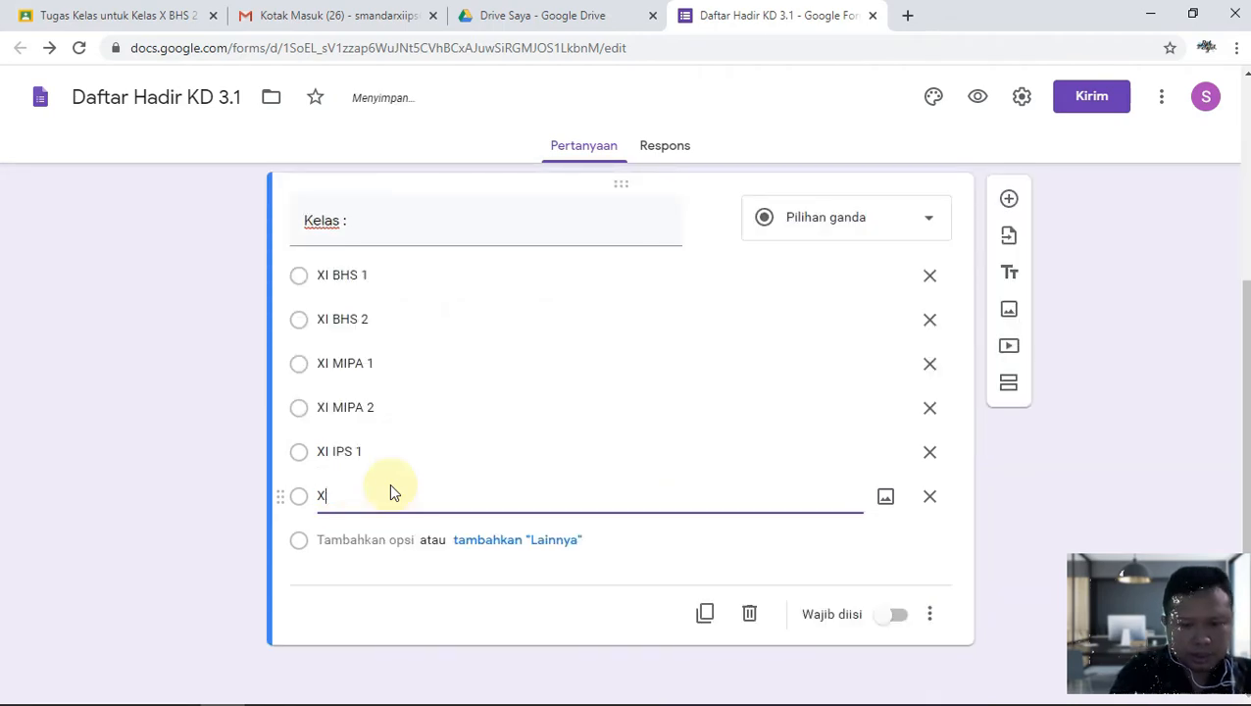
pyautogui.write('I IPS 2')
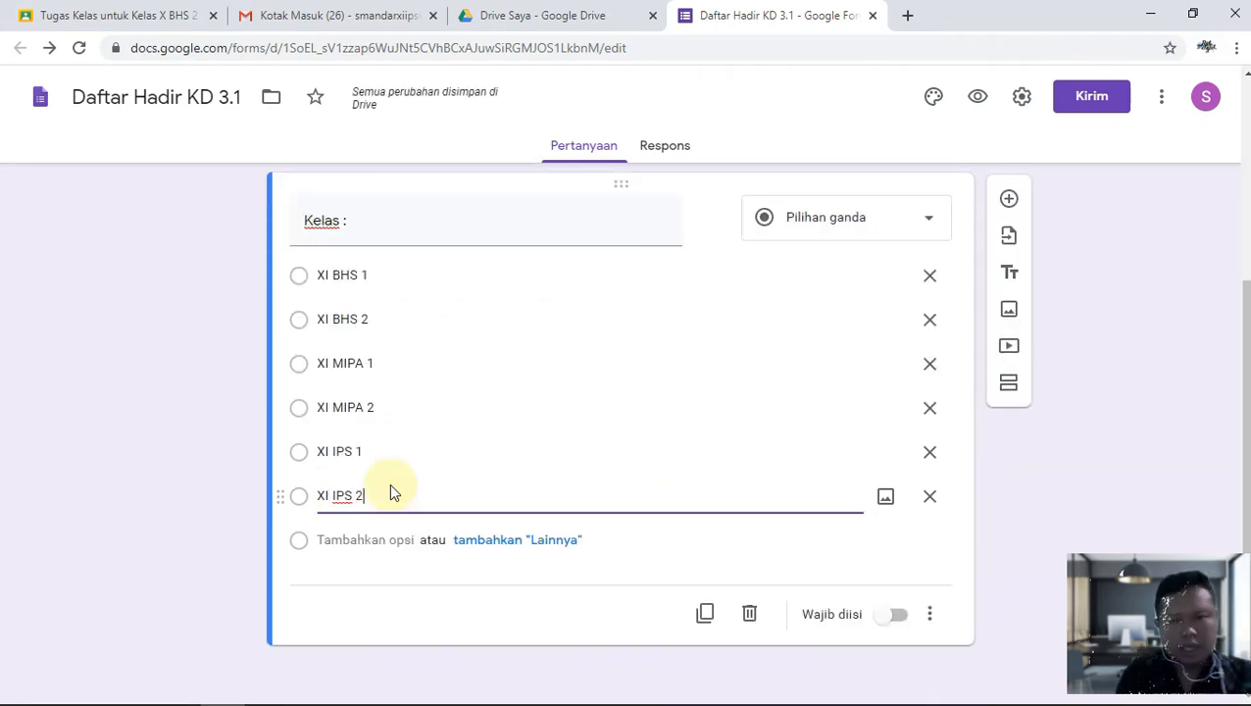
pyautogui.click(932, 220)
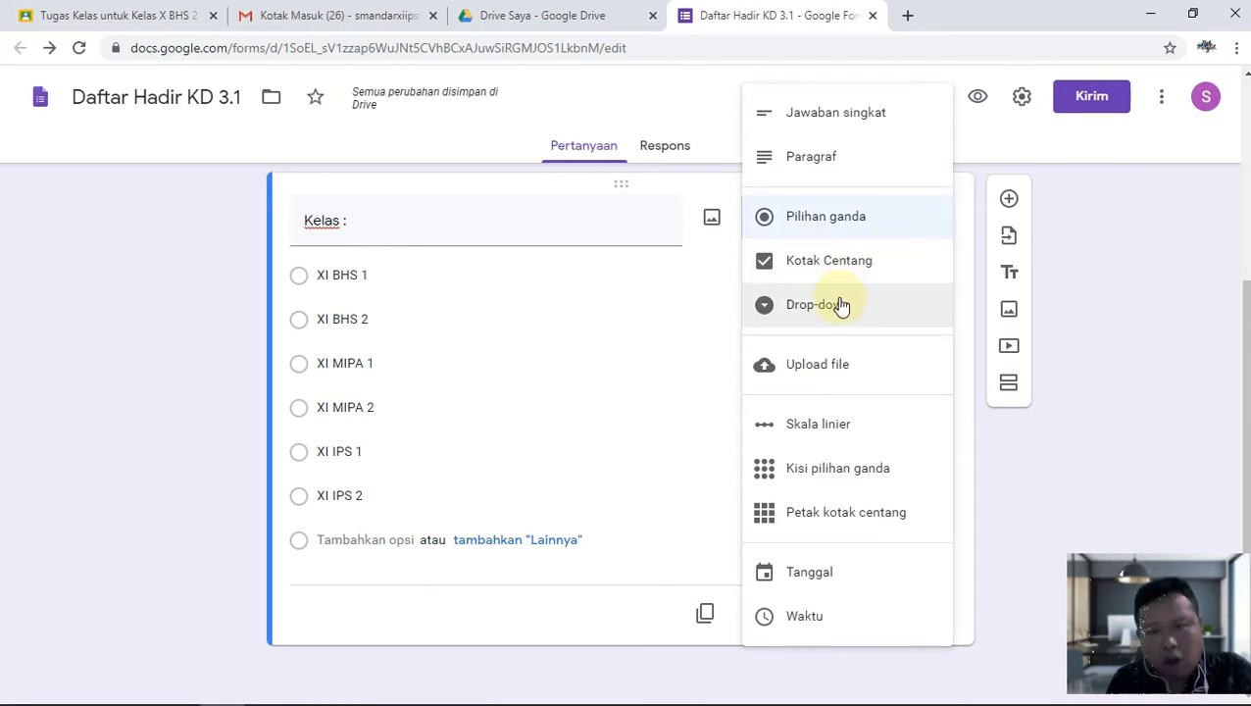
pyautogui.click(161, 391)
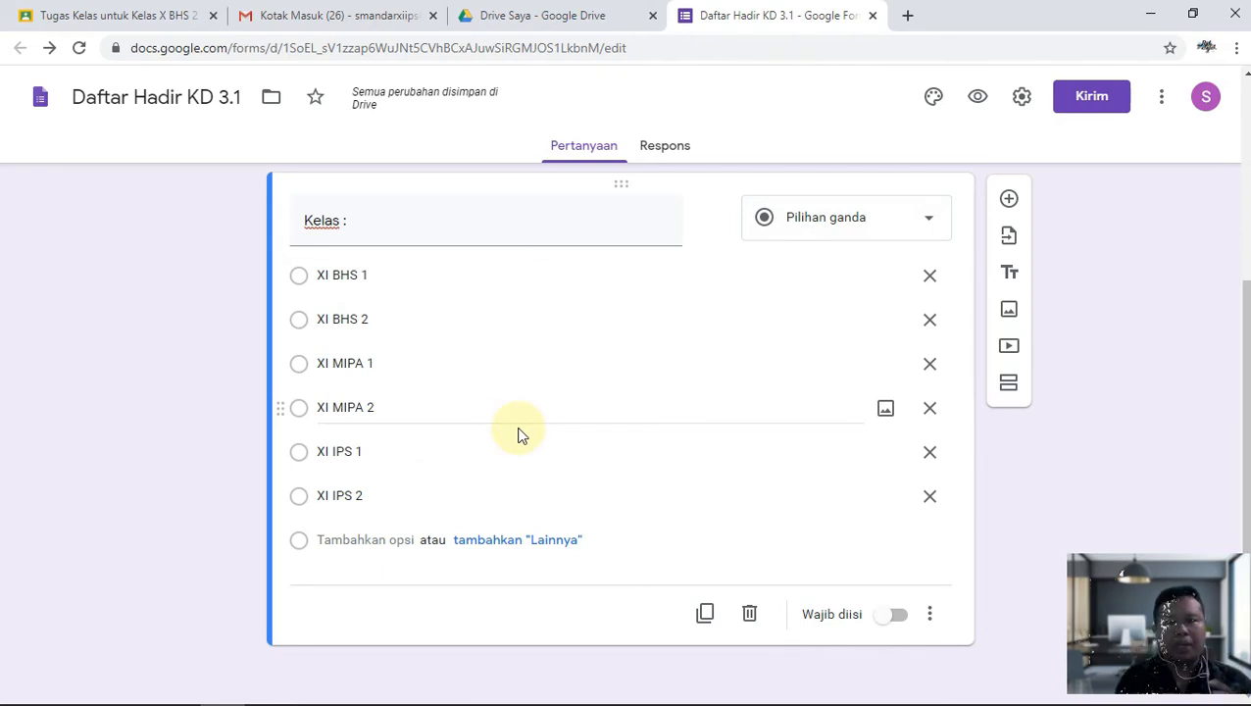
pyautogui.click(922, 219)
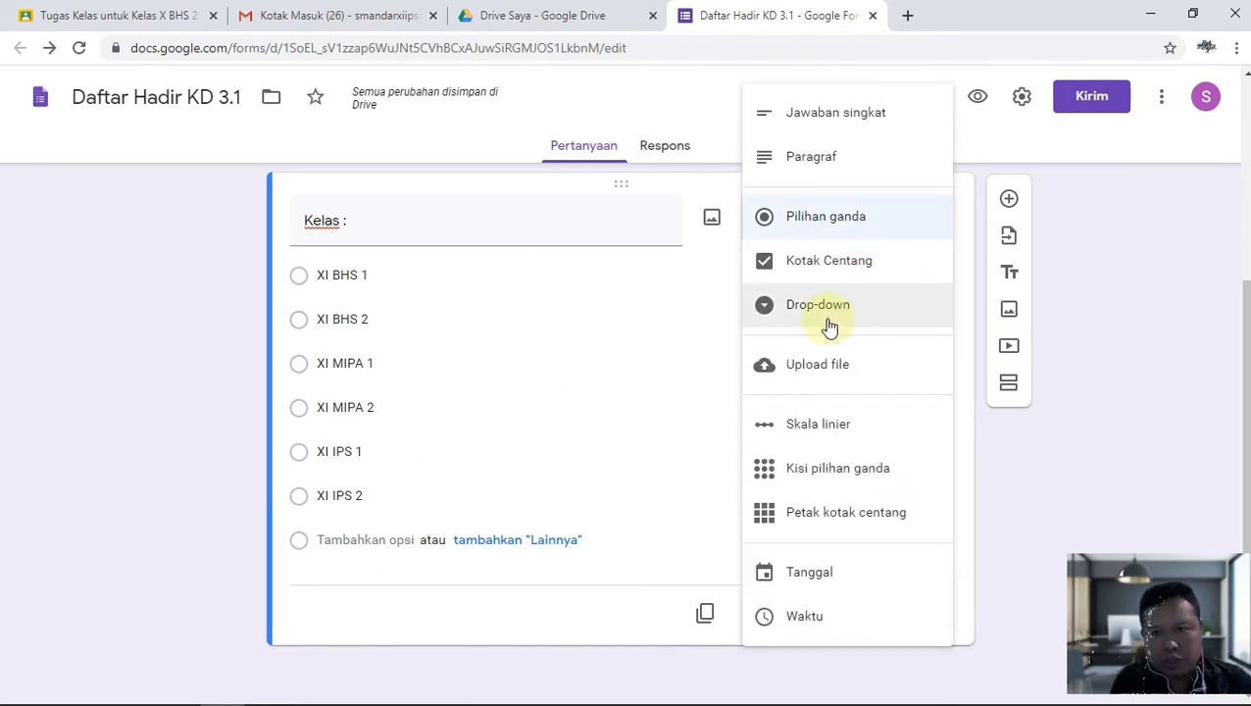
pyautogui.click(1134, 390)
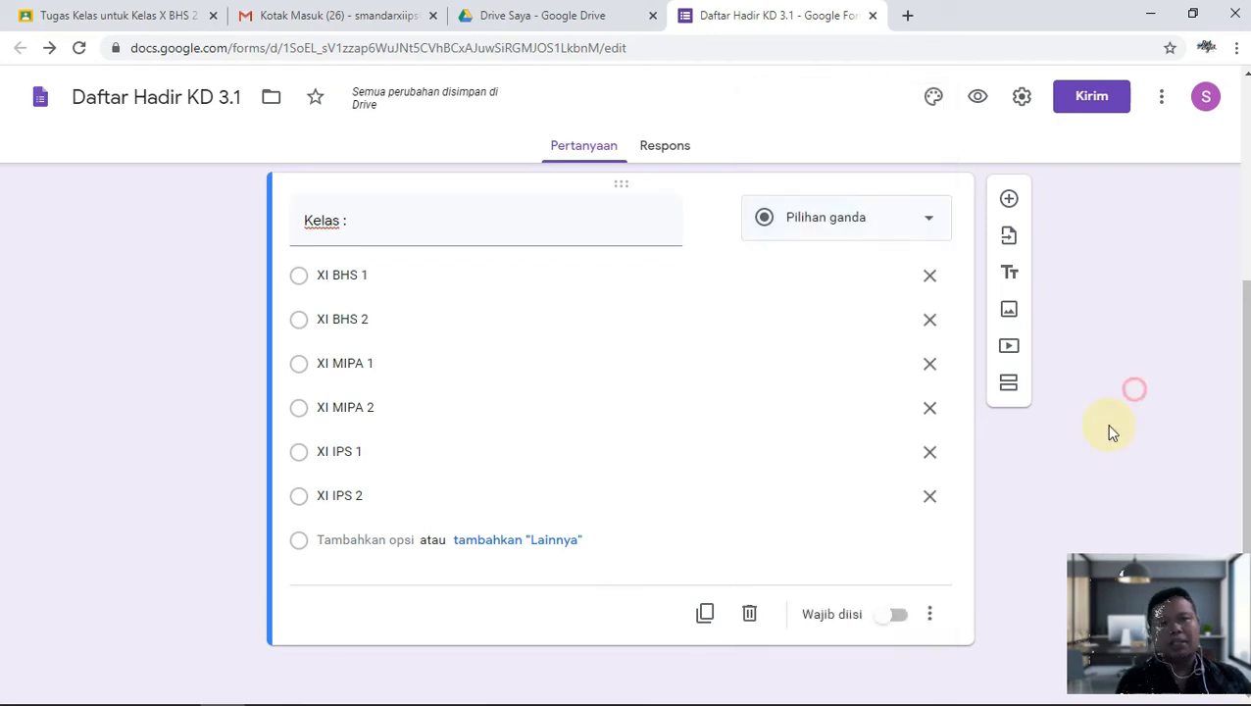
# Make the "Kelas :" question required and give it the description "Silakan pilih Kelas!".
pyautogui.click(900, 617)
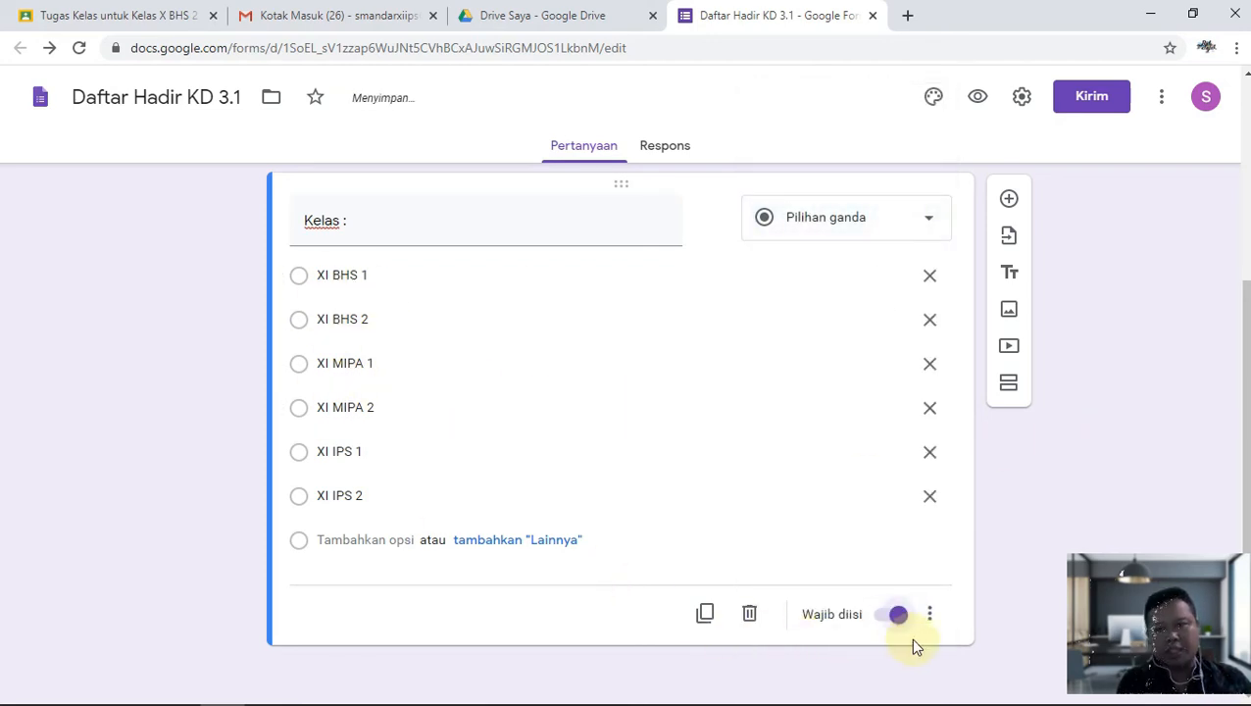
pyautogui.click(924, 620)
pyautogui.click(971, 560)
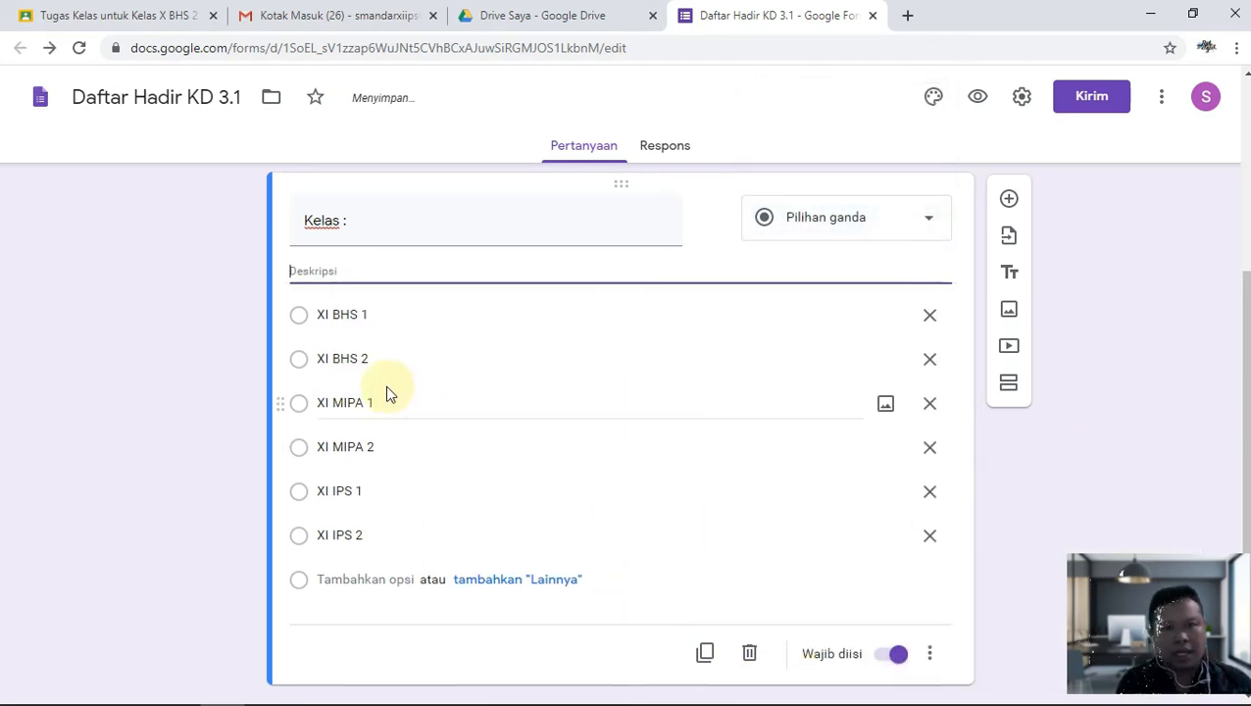
pyautogui.write('Silakan ')
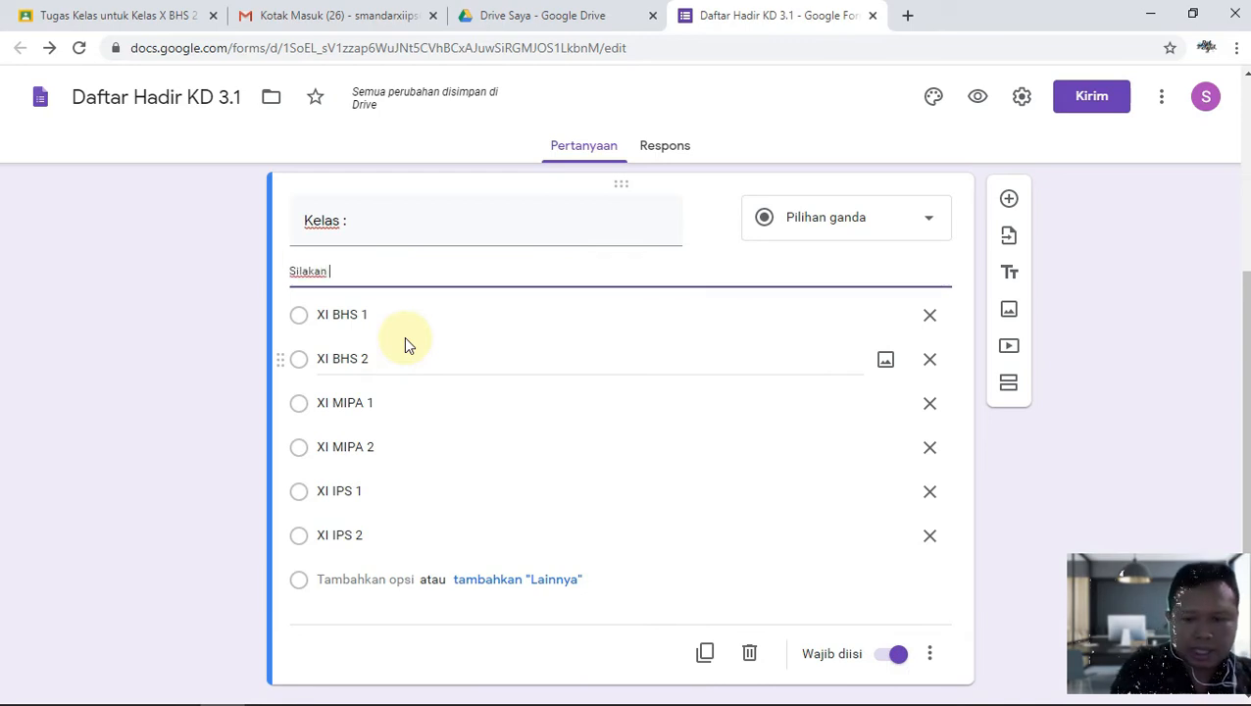
pyautogui.write('pilih Kelas!')
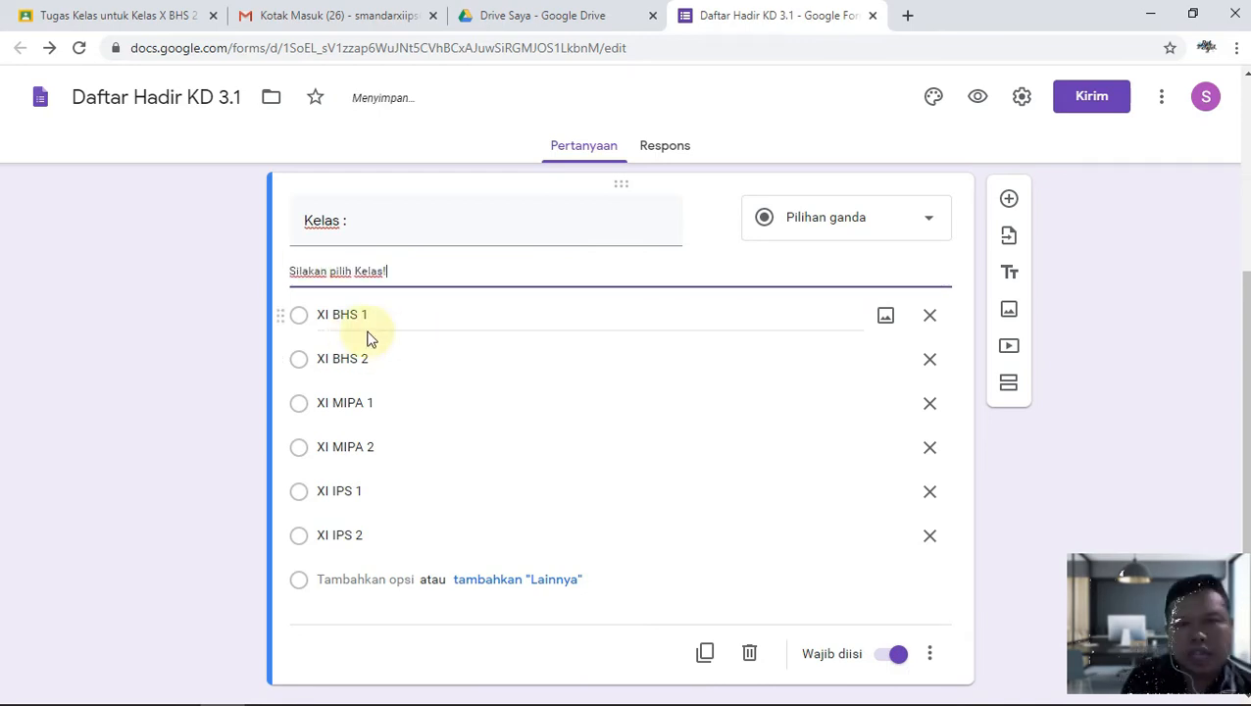
# Add a short-answer question titled "NO Absen:" and remove its response validation.
pyautogui.scroll(-1, 368, 336)
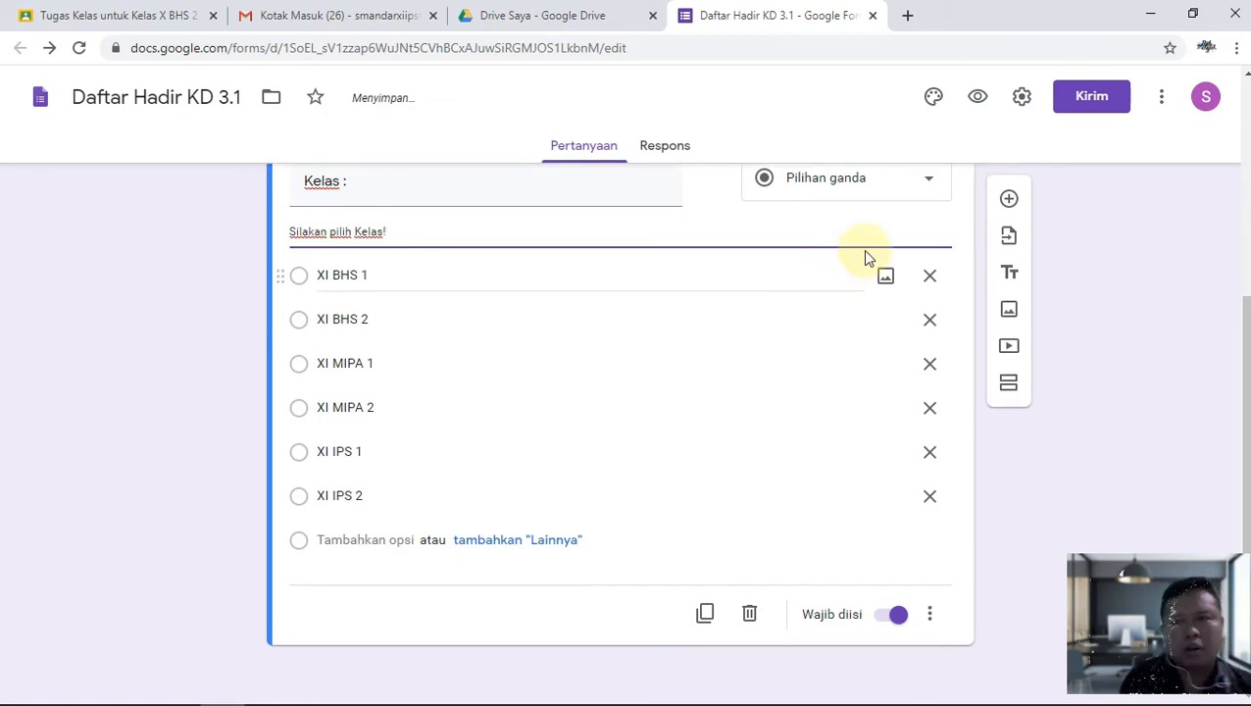
pyautogui.click(1010, 202)
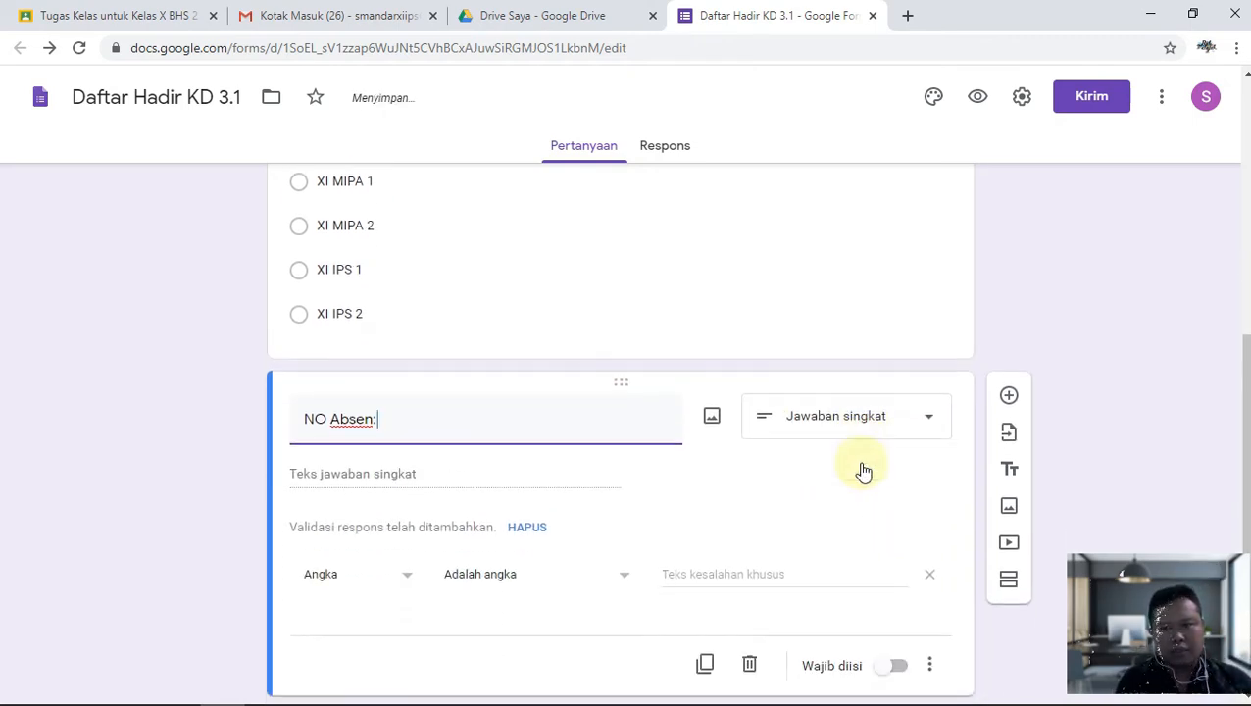
pyautogui.click(893, 382)
pyautogui.click(855, 155)
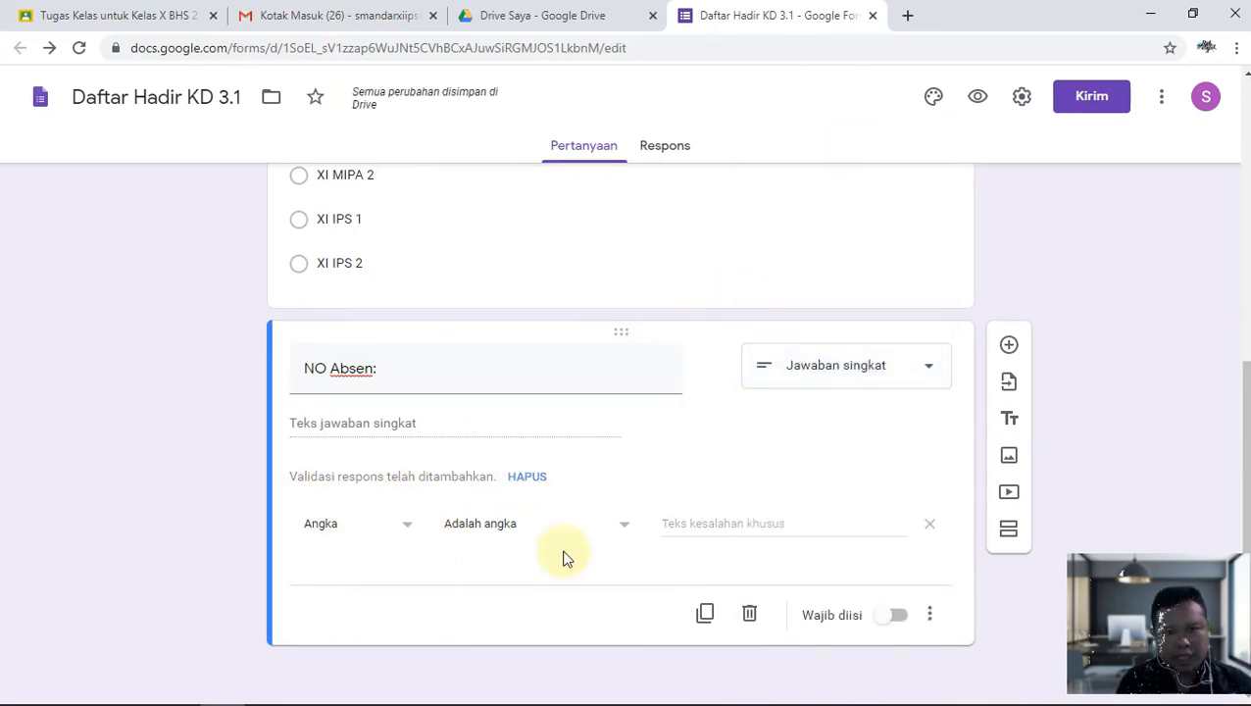
pyautogui.click(526, 476)
# Make the "NO Absen:" question required and give it the description "Tulis No.Aben!".
pyautogui.click(908, 615)
pyautogui.click(929, 616)
pyautogui.click(941, 618)
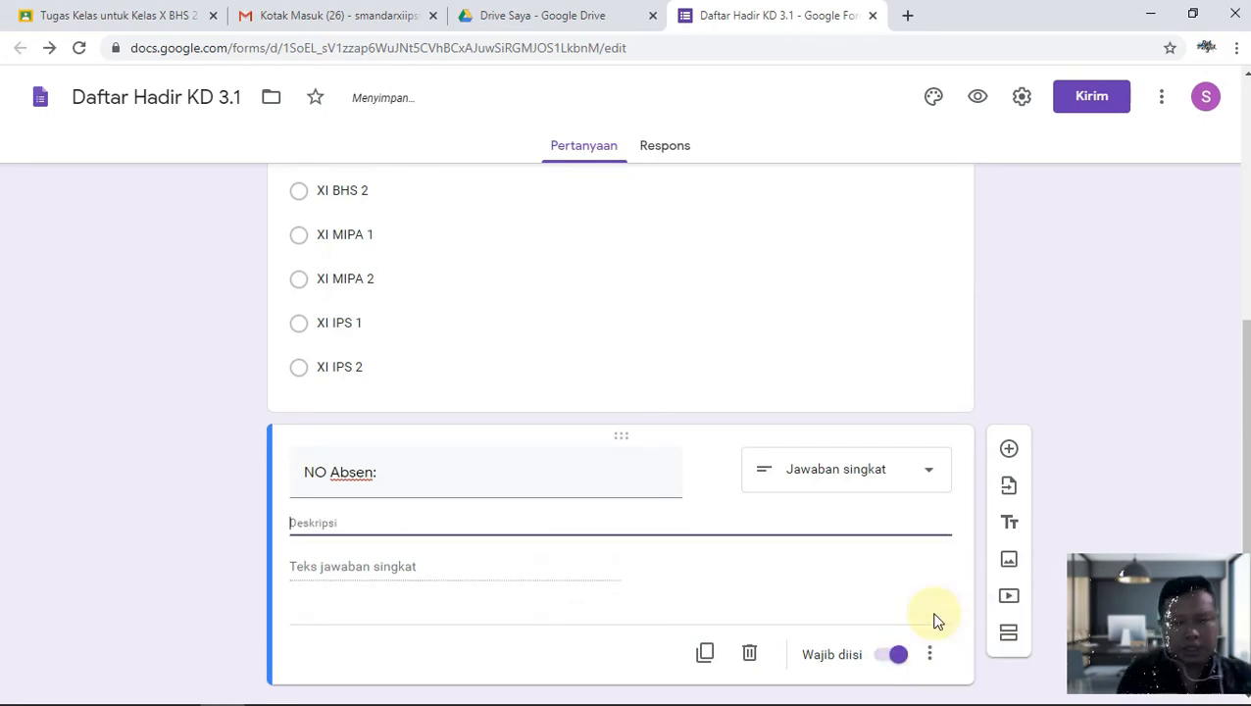
pyautogui.write('Tulis no Aben!')
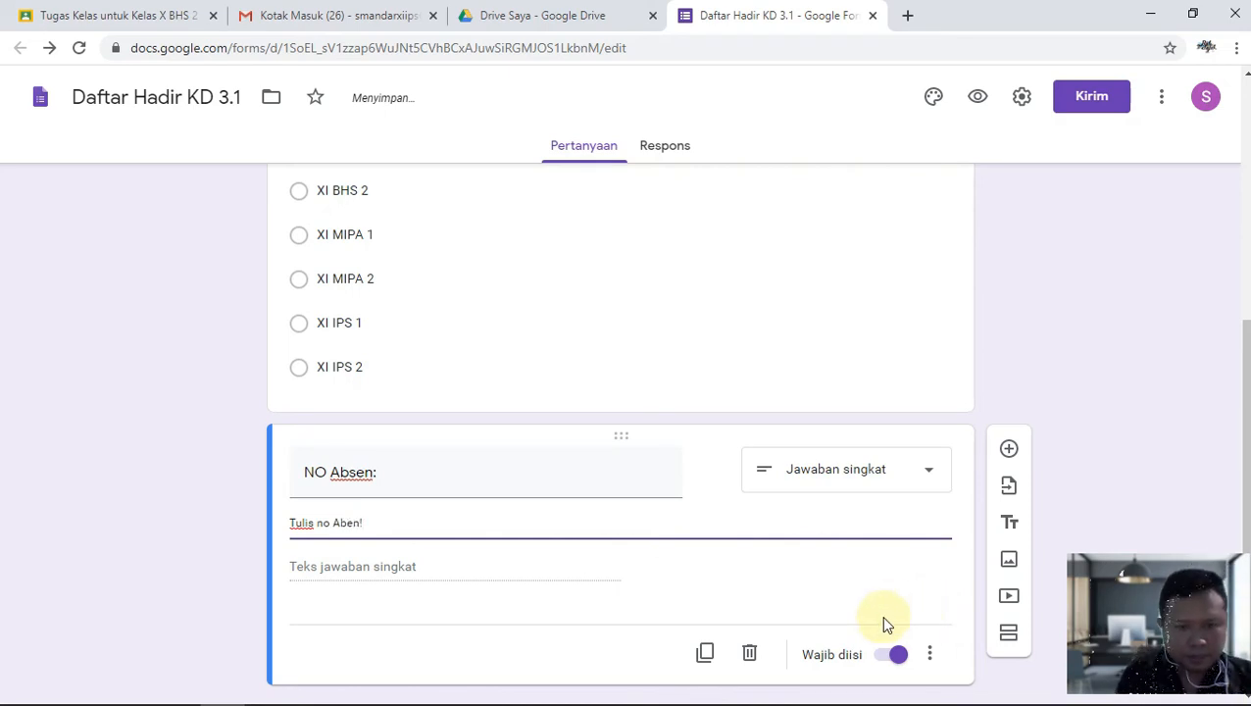
pyautogui.click(322, 523)
pyautogui.press('BackSpace')
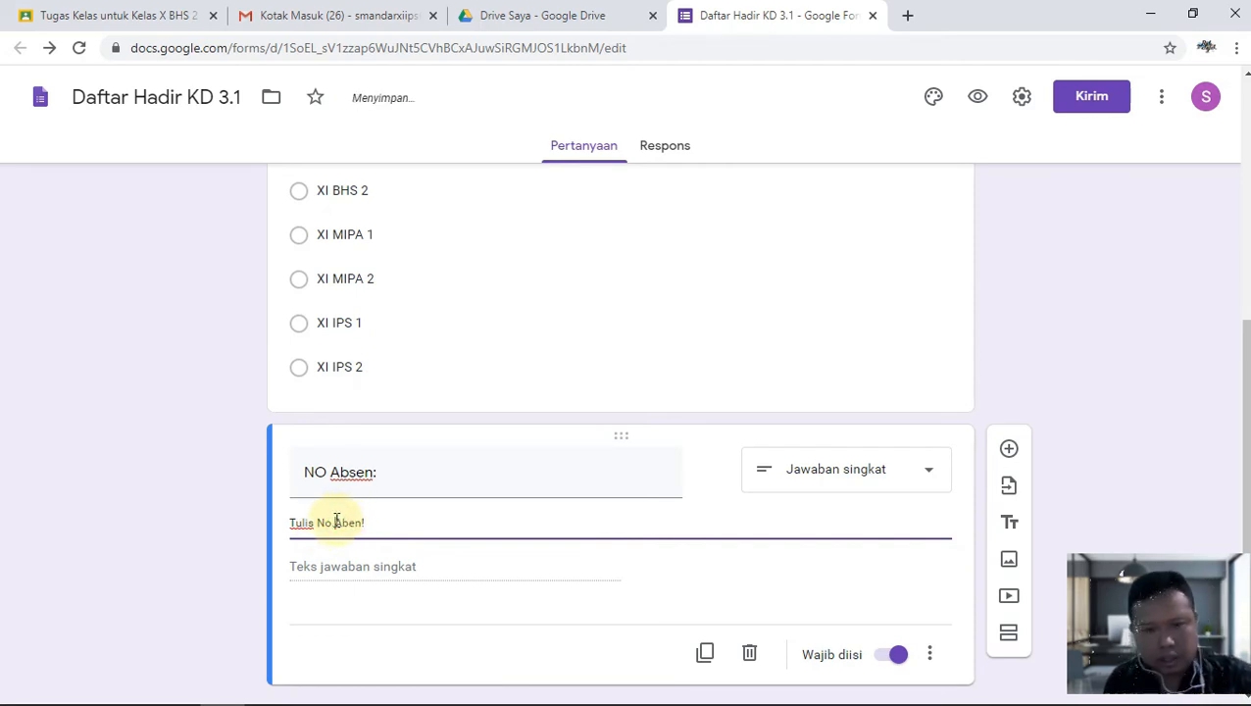
# Add a date question titled "Pilih Tanggal :" below the "NO Absen:" question.
pyautogui.scroll(-1, 443, 512)
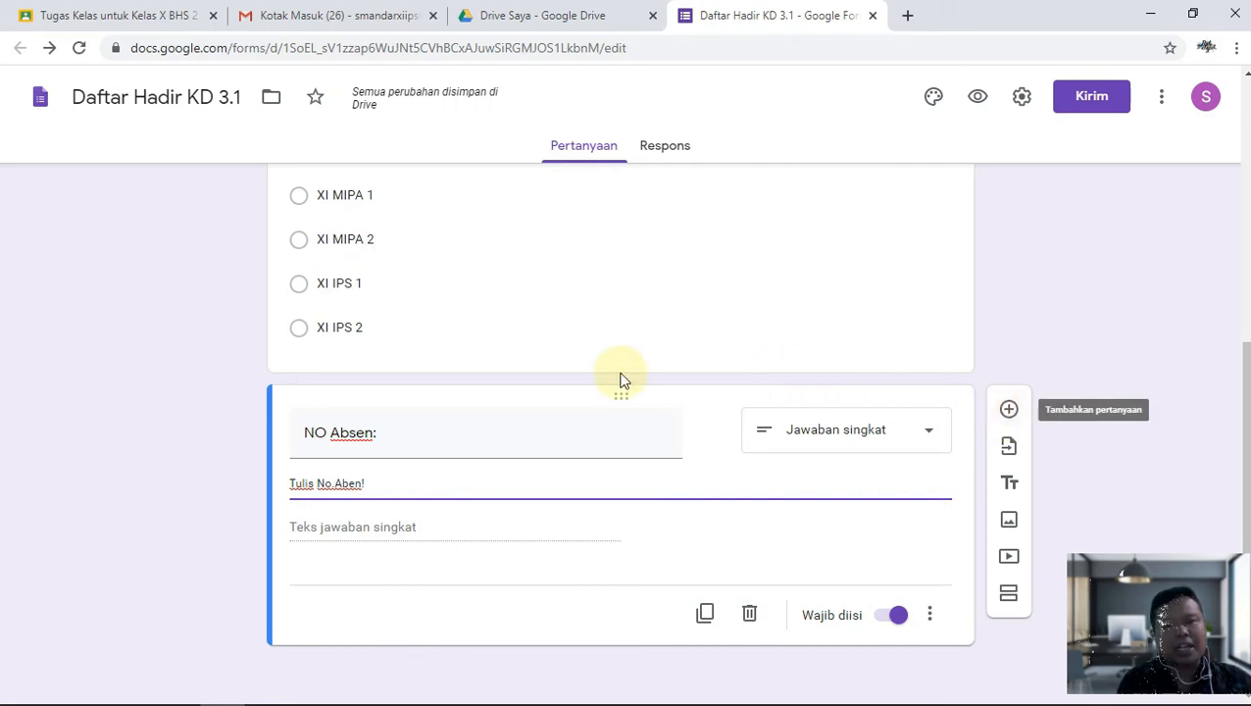
pyautogui.click(1008, 412)
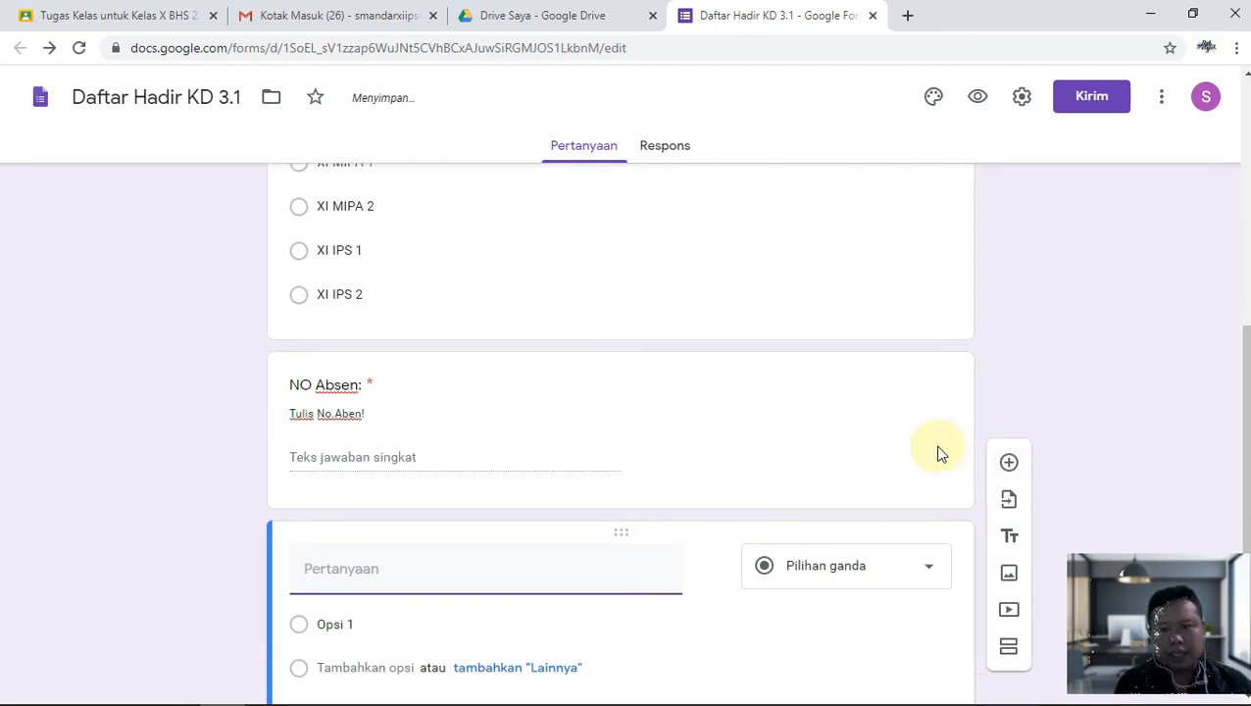
pyautogui.click(929, 446)
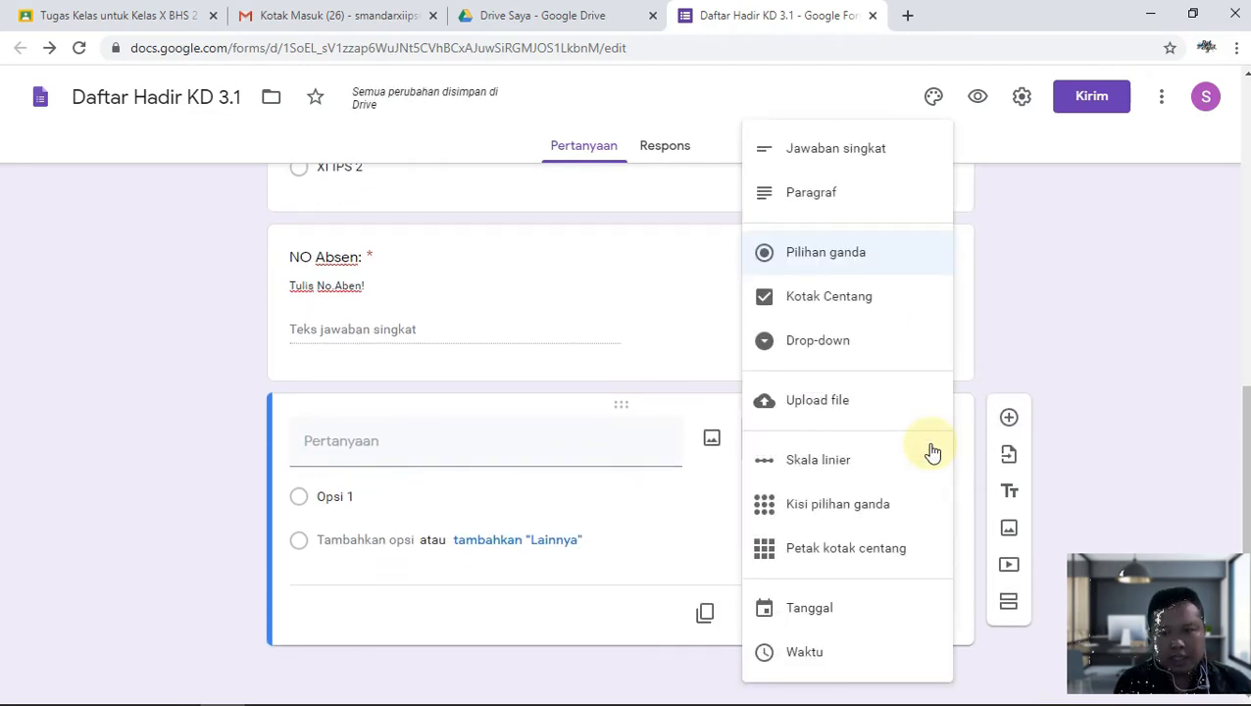
pyautogui.click(852, 607)
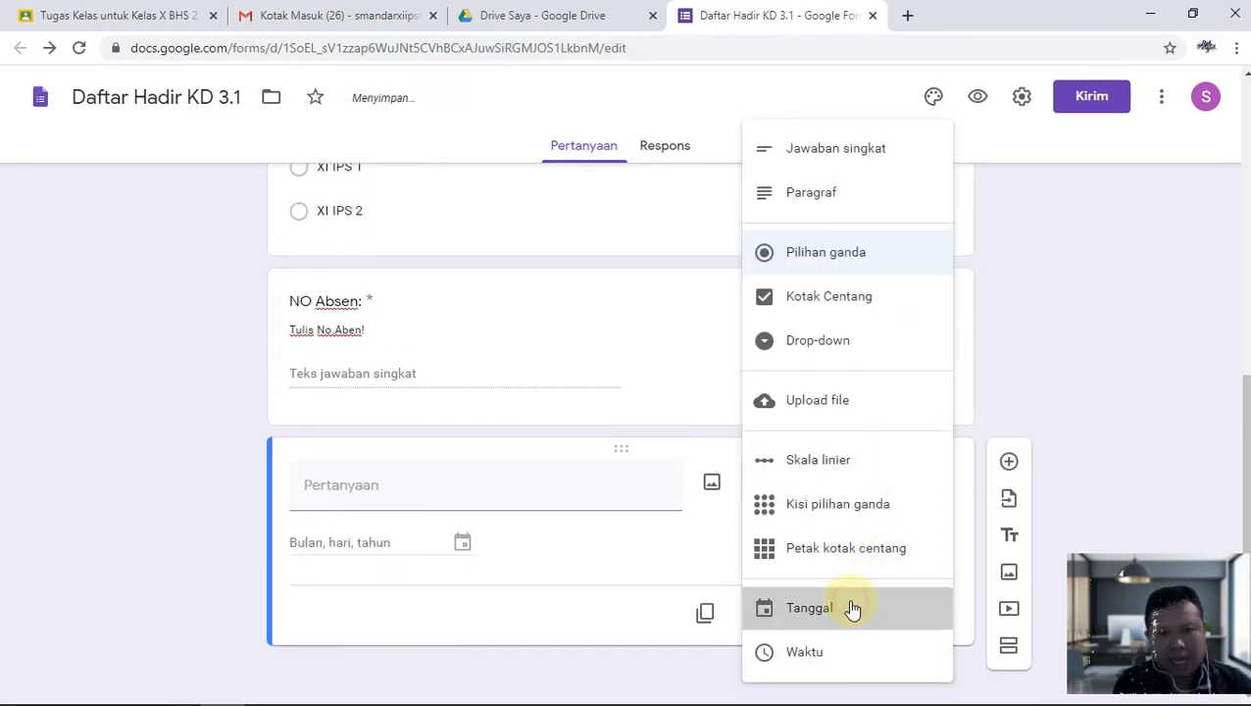
pyautogui.click(387, 494)
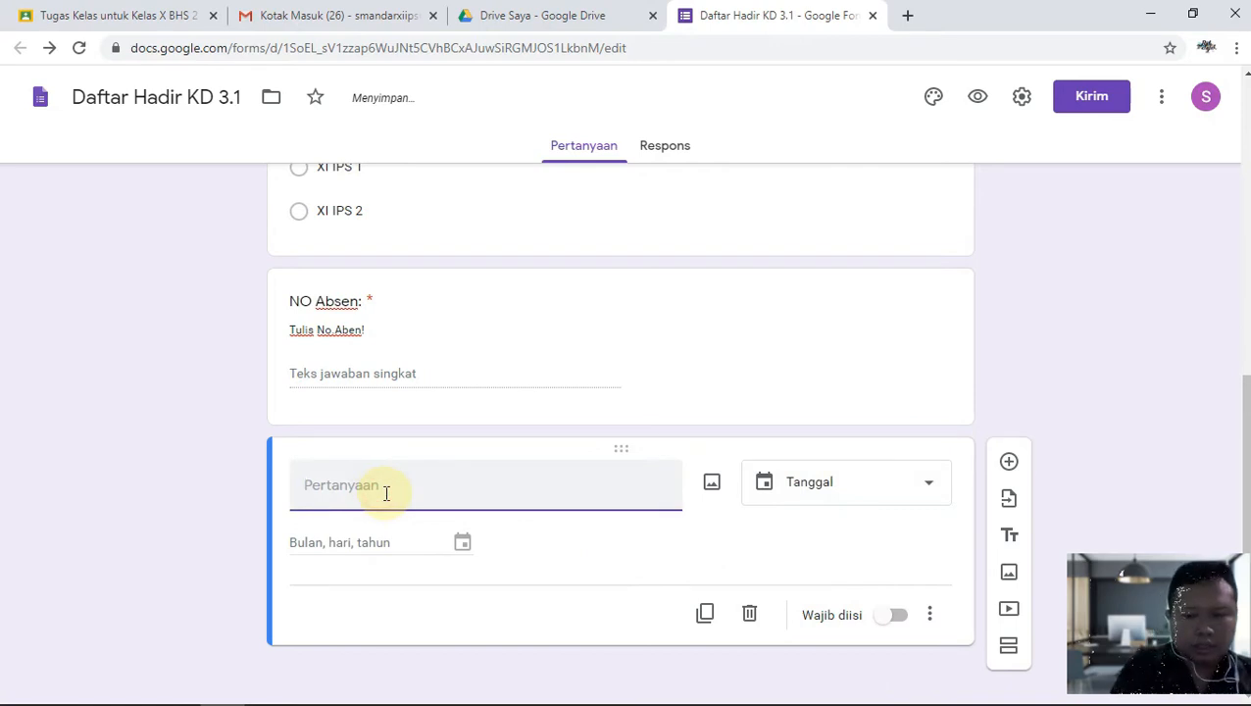
pyautogui.write('Pilih Tanggal :')
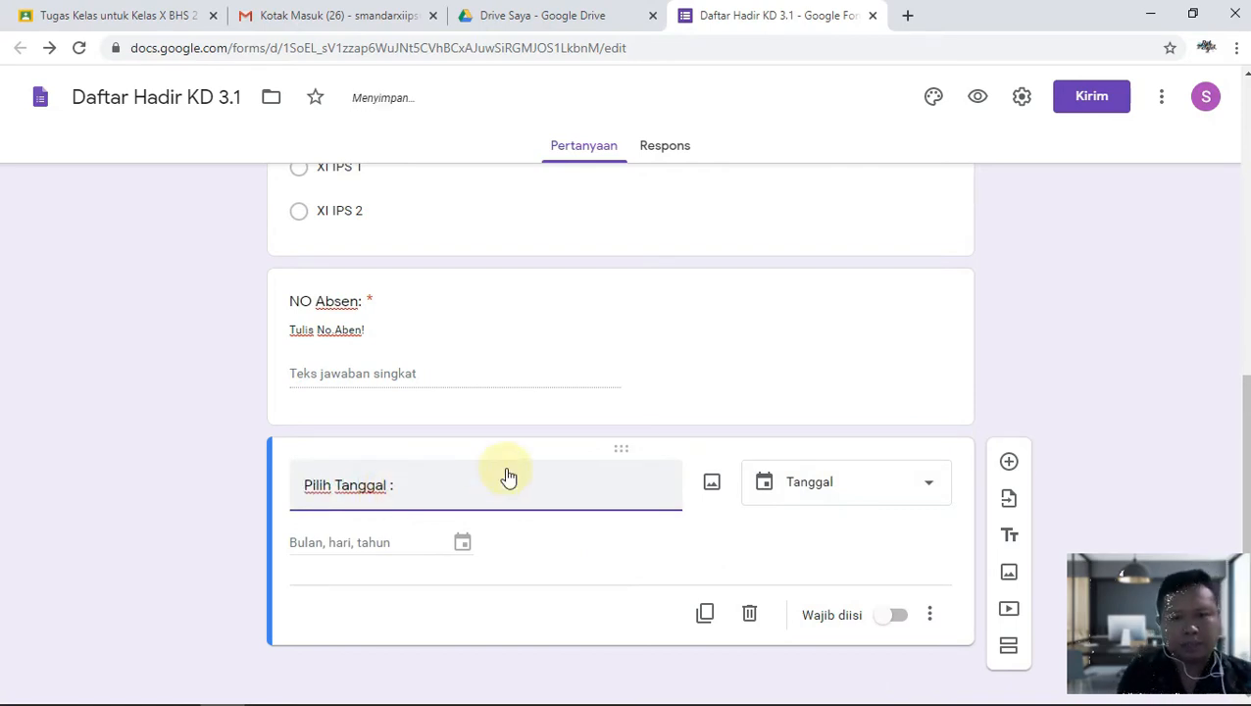
# Make the "Pilih Tanggal :" question required and give it the description "Silakan kelik setel jika tanggal sudah benar!".
pyautogui.click(898, 615)
pyautogui.click(929, 614)
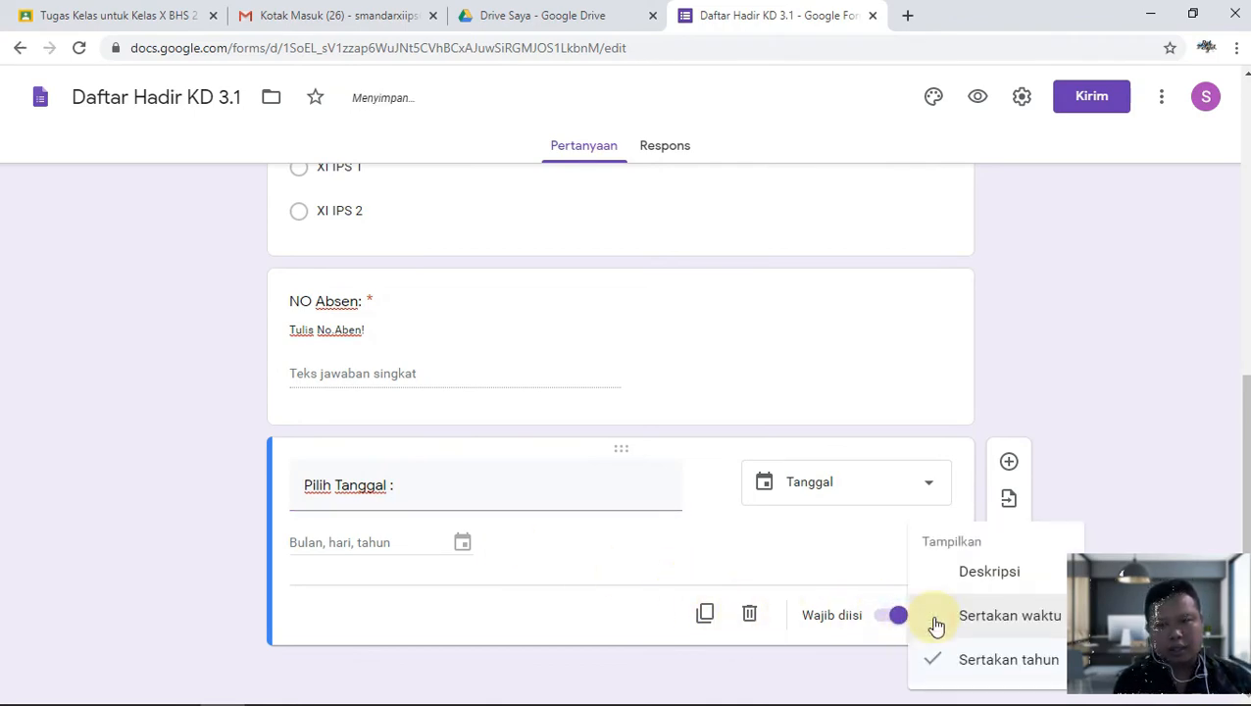
pyautogui.click(966, 580)
pyautogui.write('S')
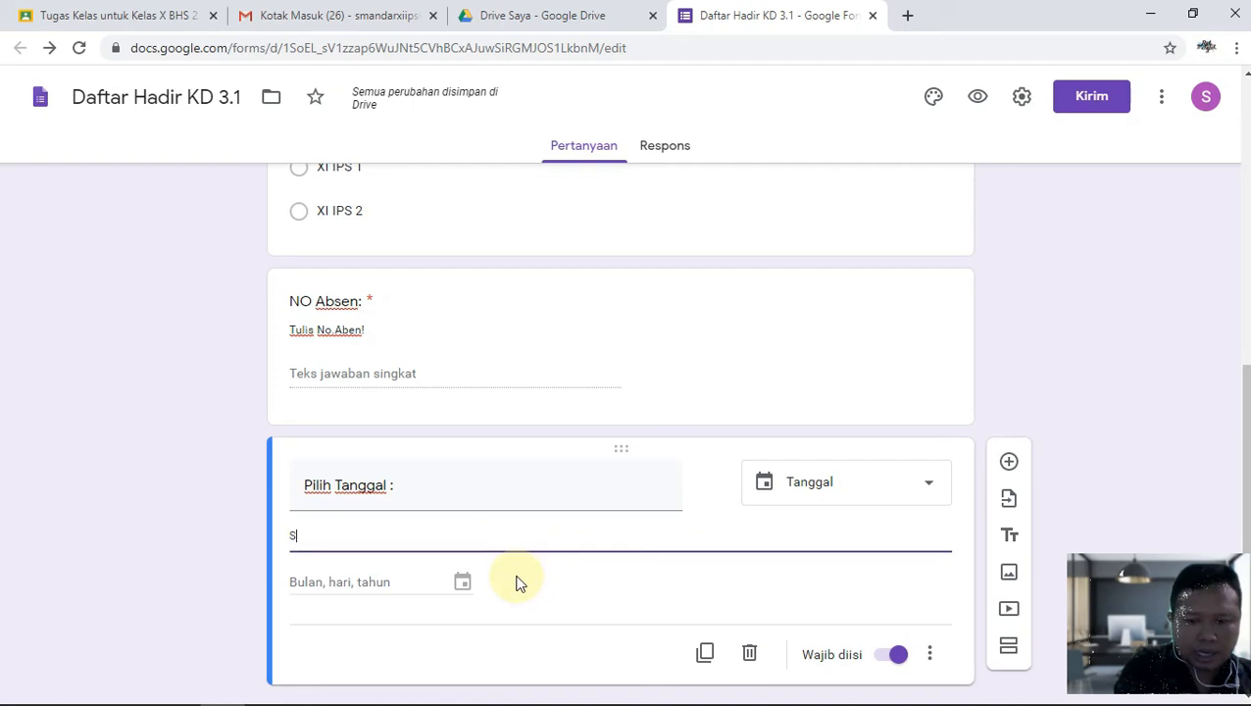
pyautogui.write('ilakan kelik setel')
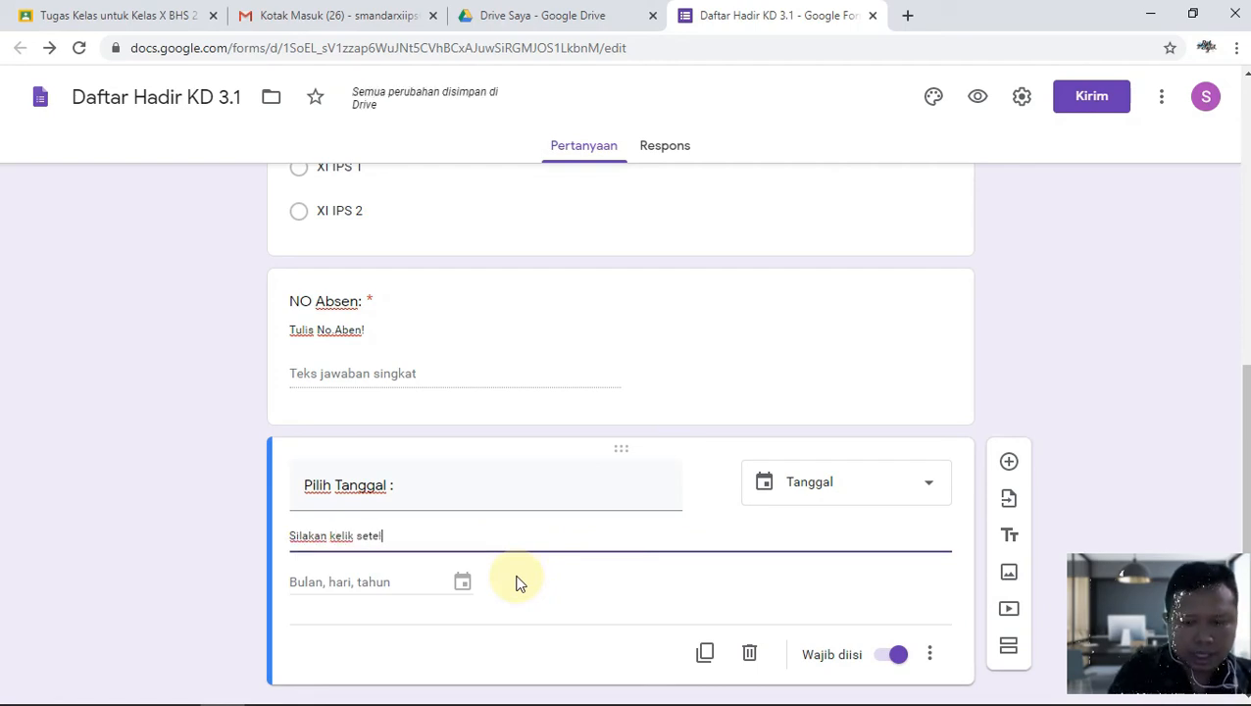
pyautogui.write(' jika tan')
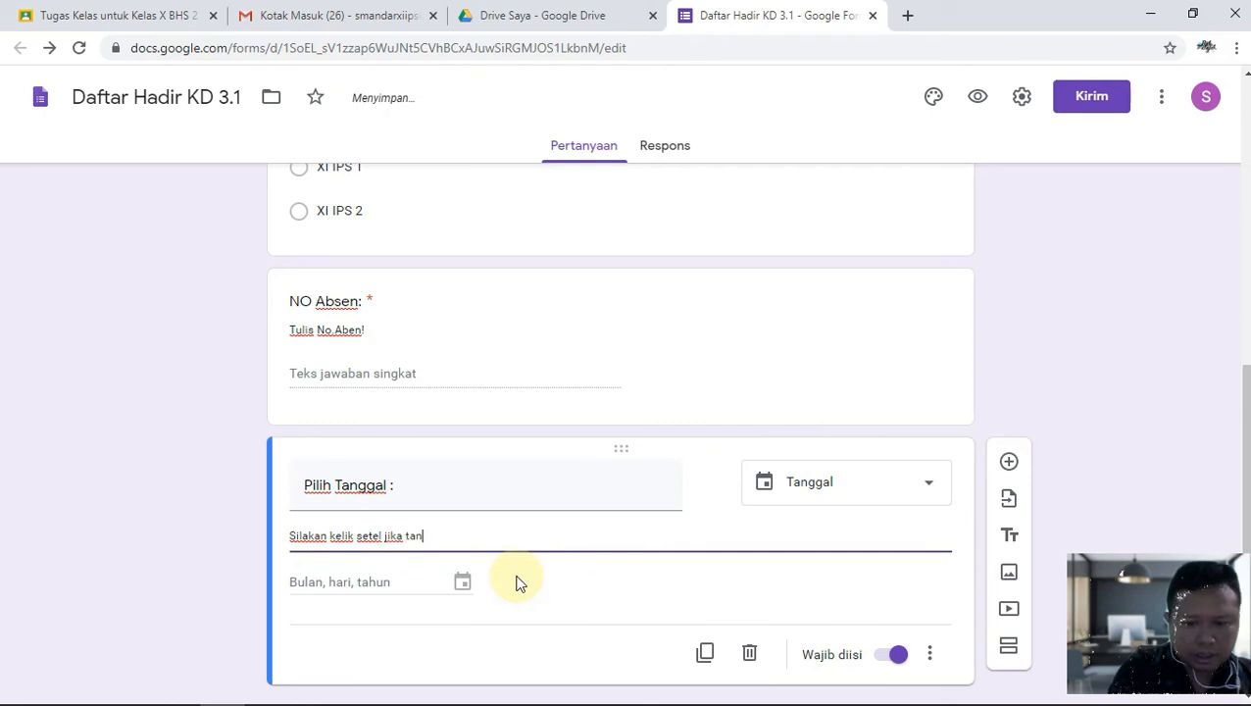
pyautogui.write('ggal sudah benar!')
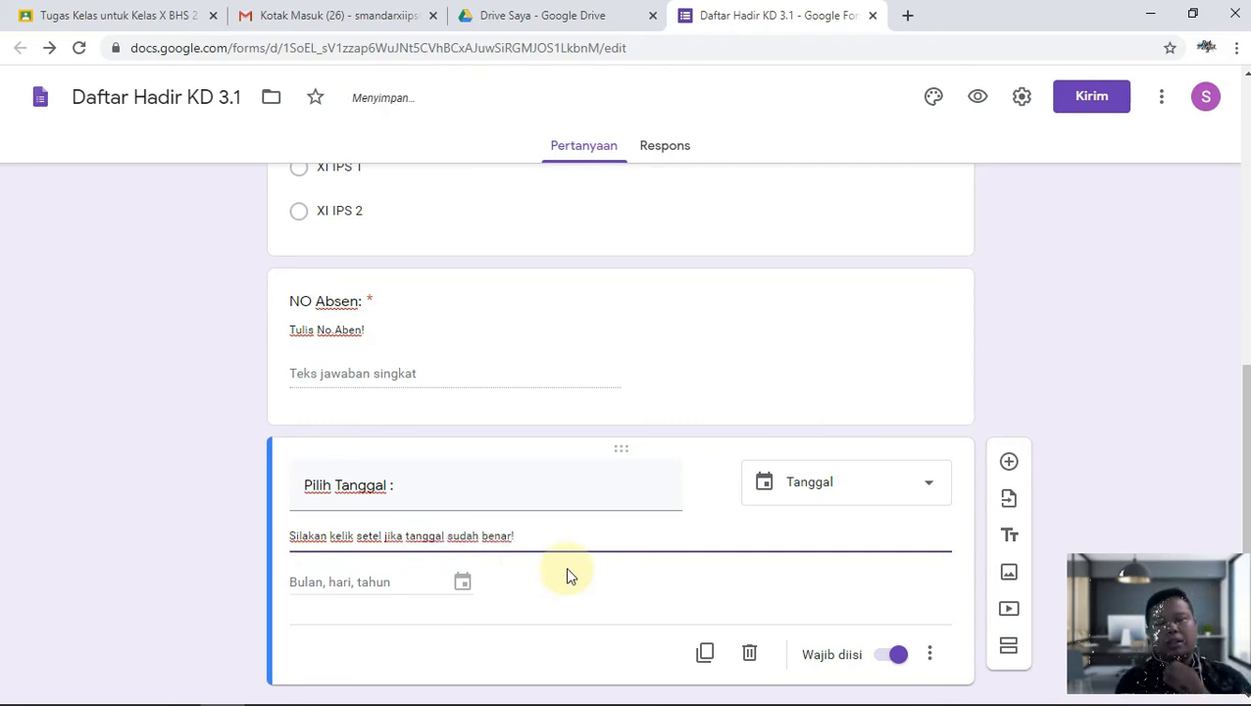
# Set the form's theme colour to cyan and its background to the darkest cyan shade.
pyautogui.scroll(-1, 699, 515)
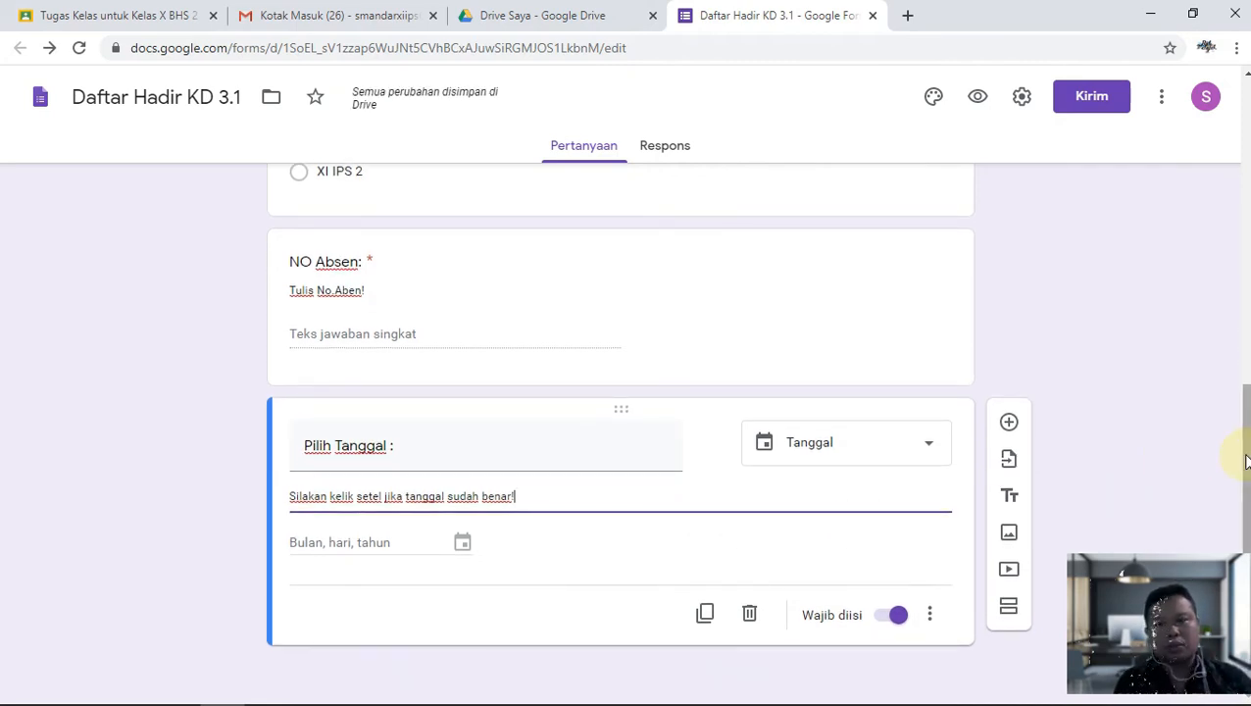
pyautogui.scroll(5, 1063, 428)
pyautogui.scroll(3, 961, 195)
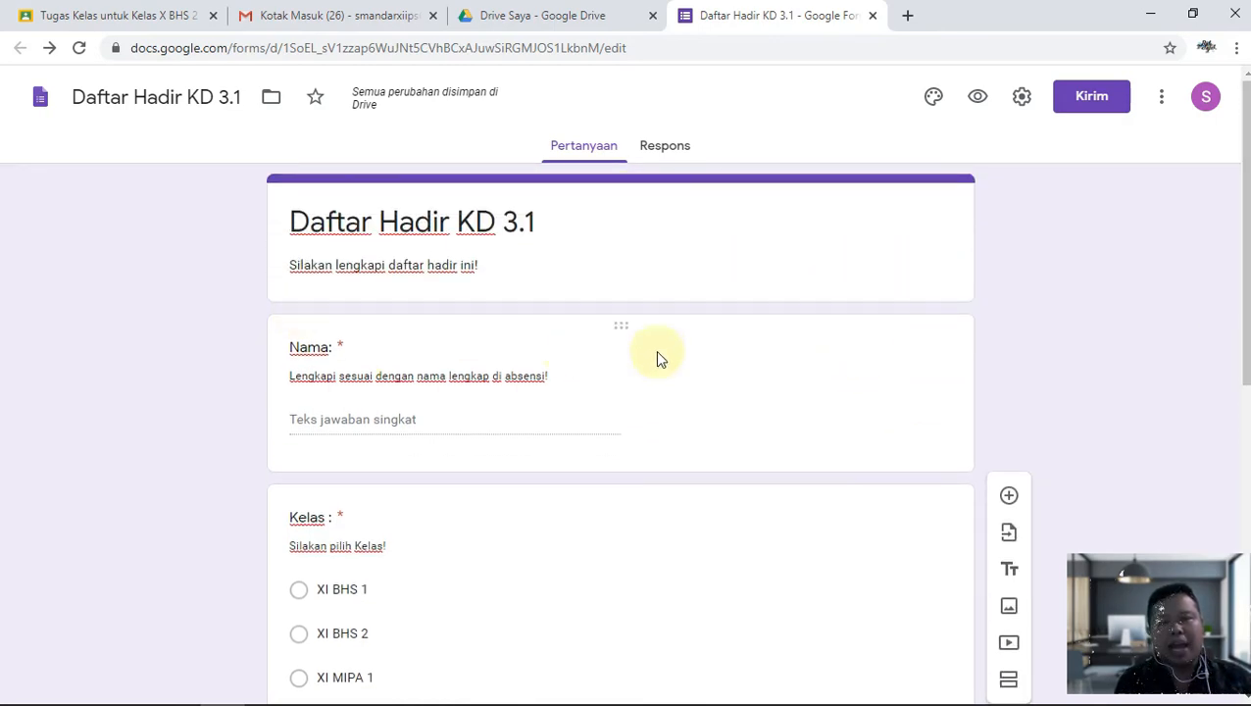
pyautogui.click(936, 102)
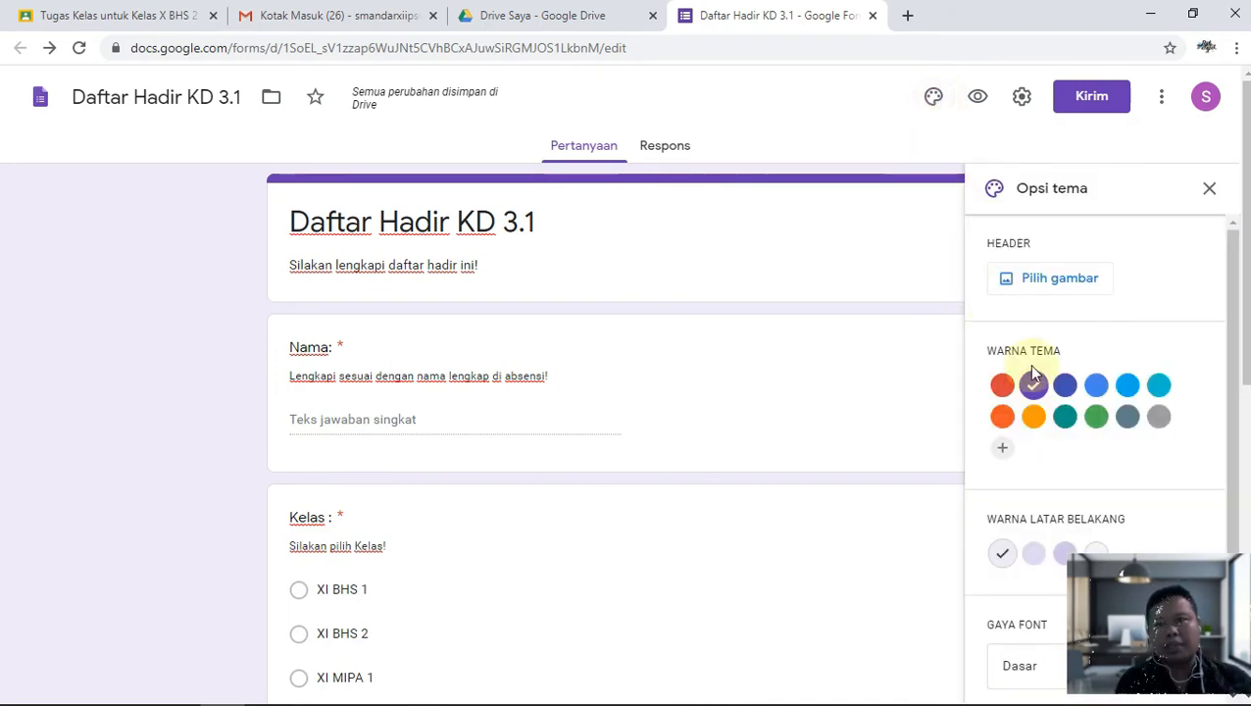
pyautogui.click(1096, 384)
pyautogui.click(1157, 387)
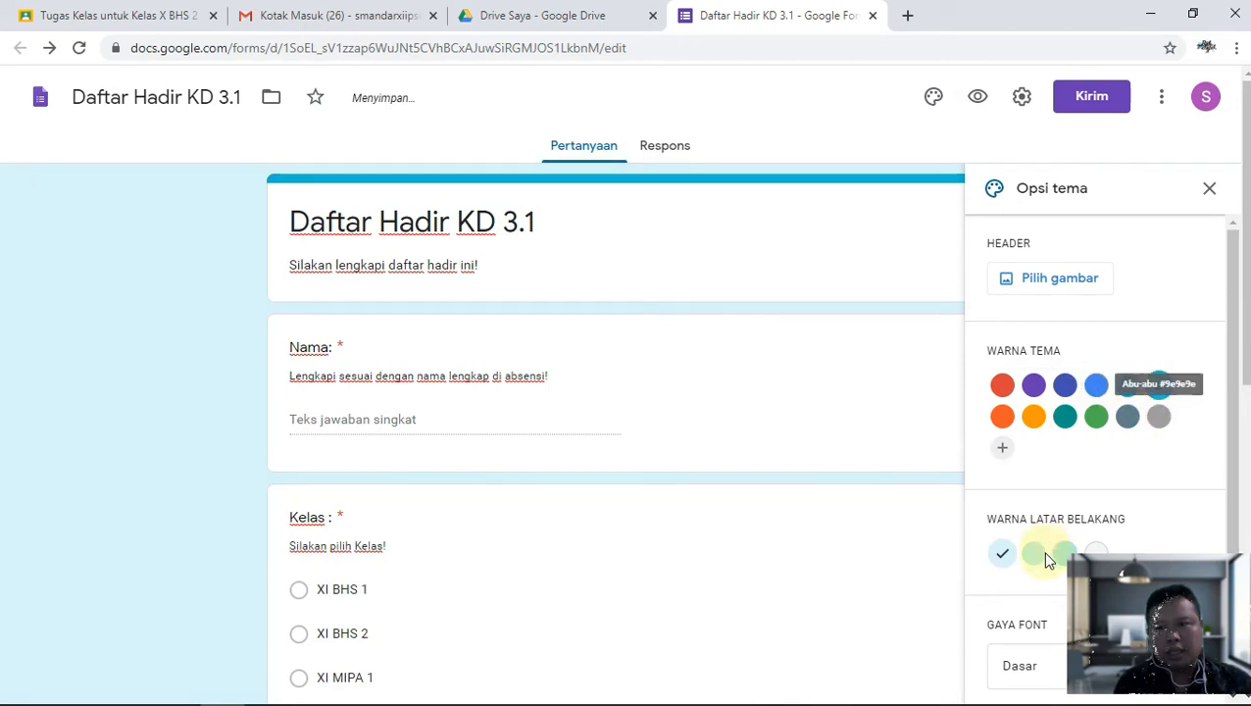
pyautogui.click(1064, 553)
# Try the Dekoratif font style on the form, and set the font style to Formal.
pyautogui.scroll(-1, 959, 502)
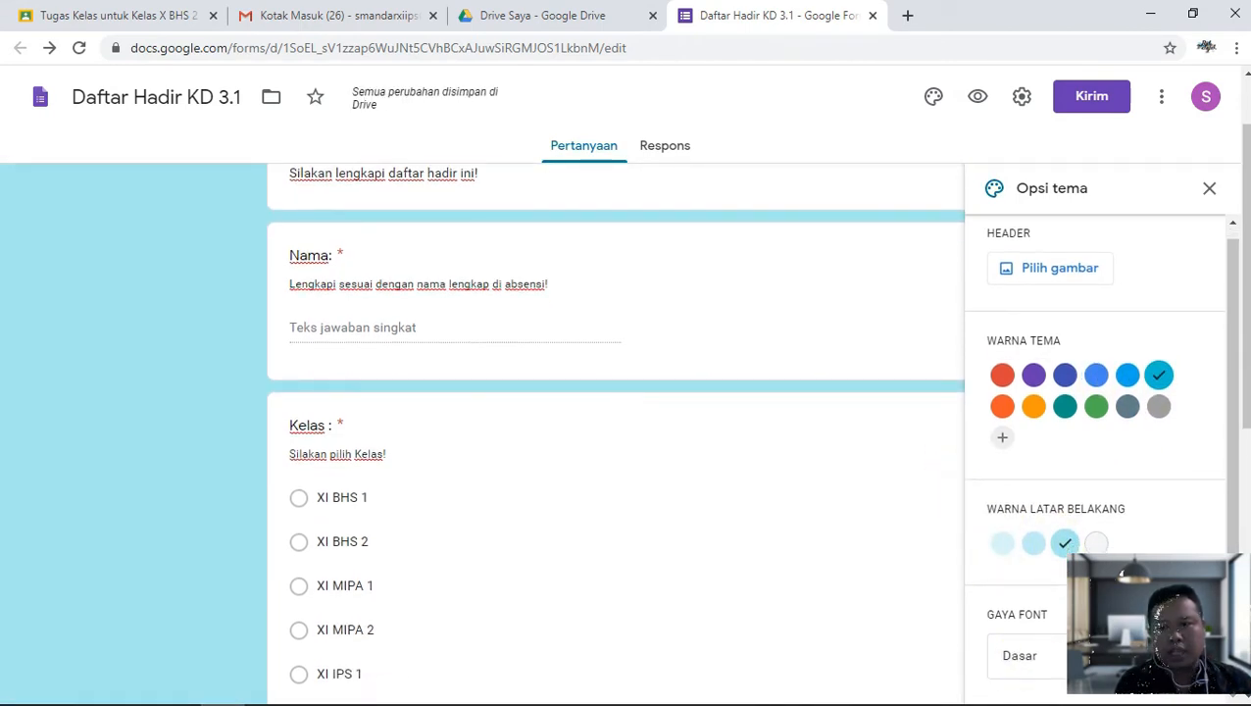
pyautogui.click(1023, 662)
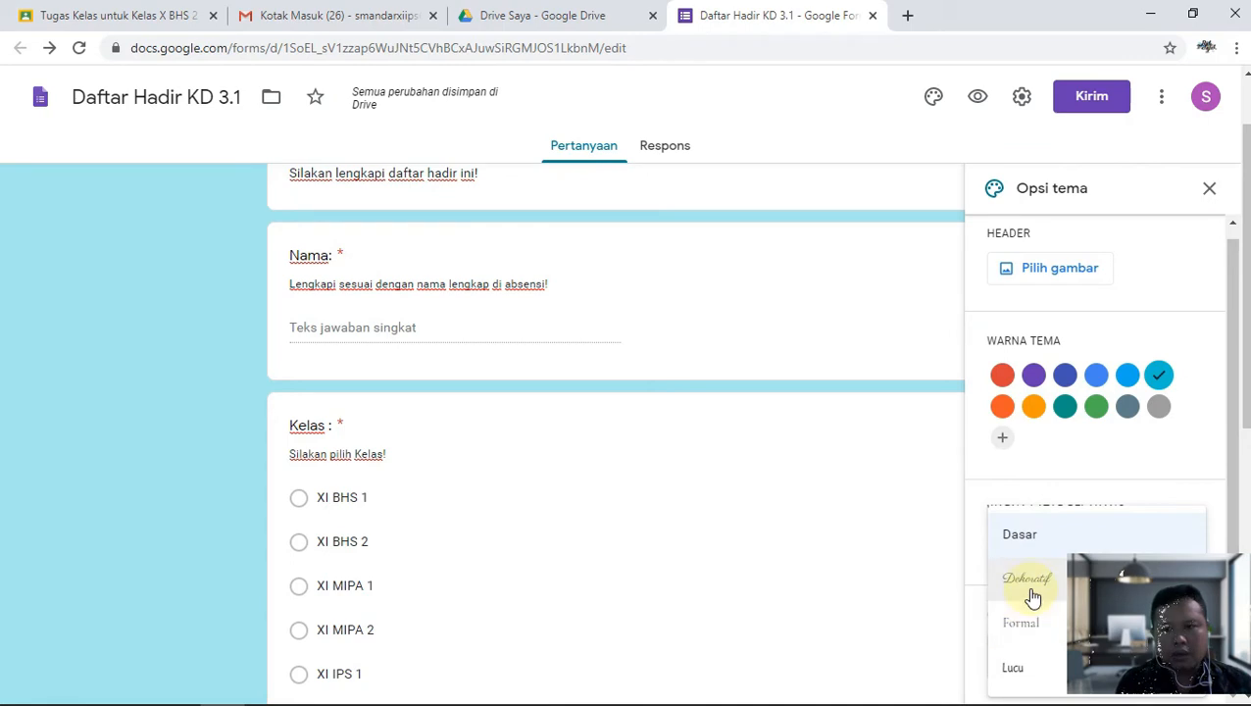
pyautogui.click(1026, 580)
pyautogui.click(1031, 657)
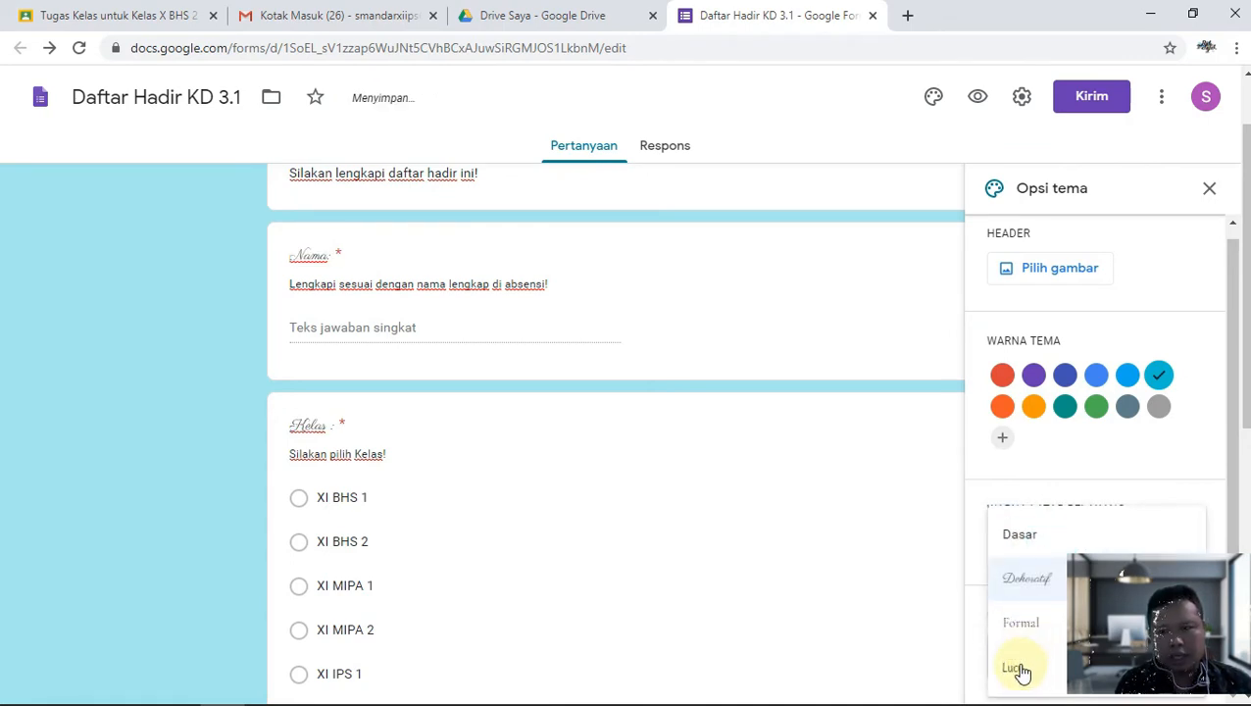
pyautogui.click(1025, 668)
pyautogui.click(1026, 667)
pyautogui.click(717, 521)
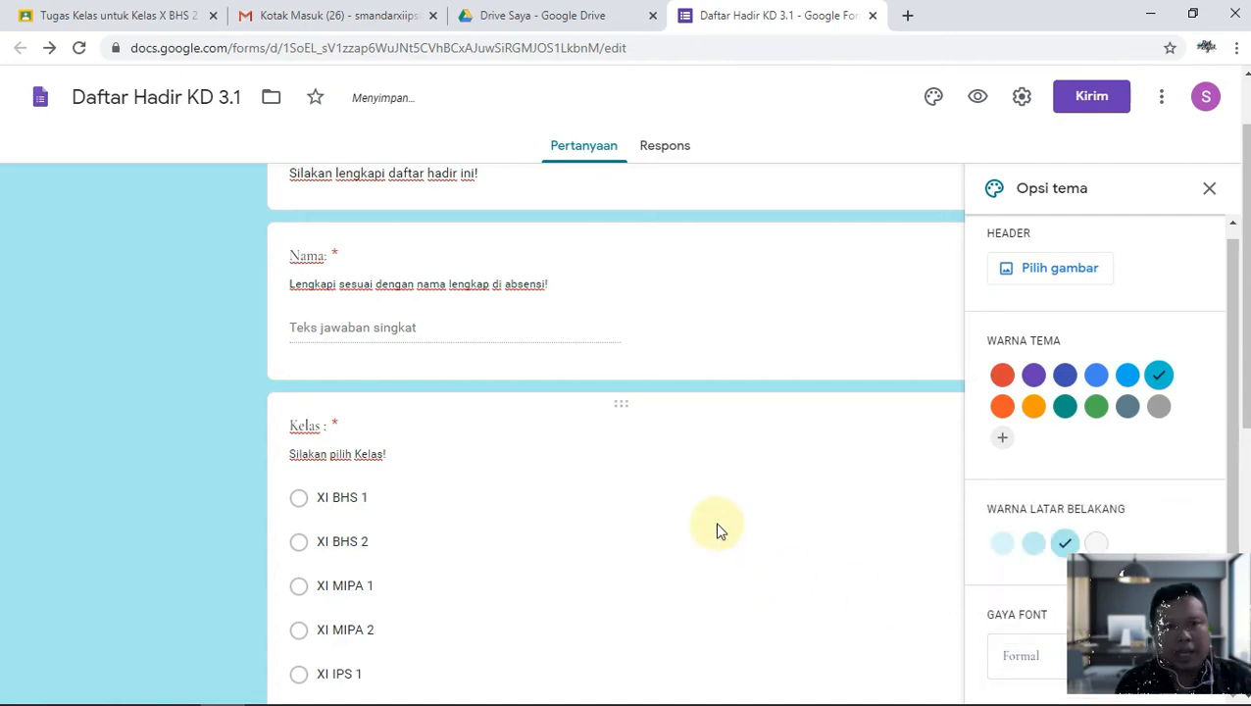
pyautogui.scroll(1, 731, 517)
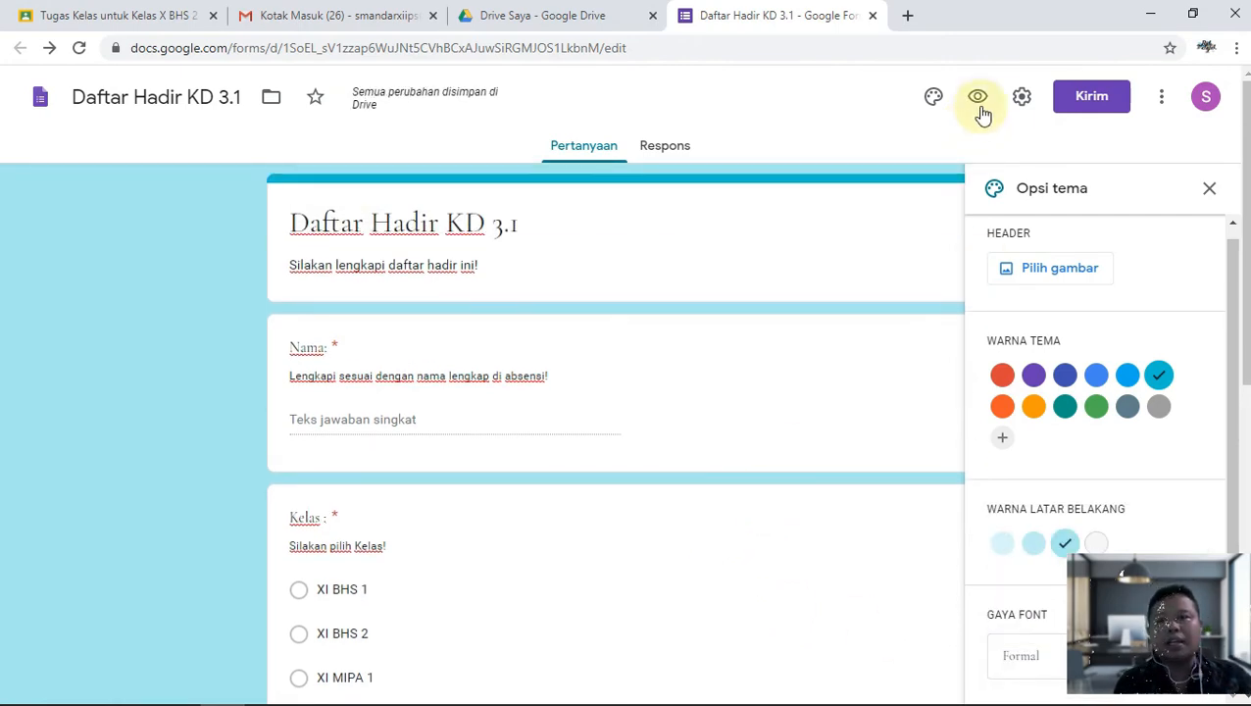
# Open the form settings and try the "Batasi ke 1 tanggapan" and "Edit setelah mengirimkan" options, leaving both off.
pyautogui.click(1019, 107)
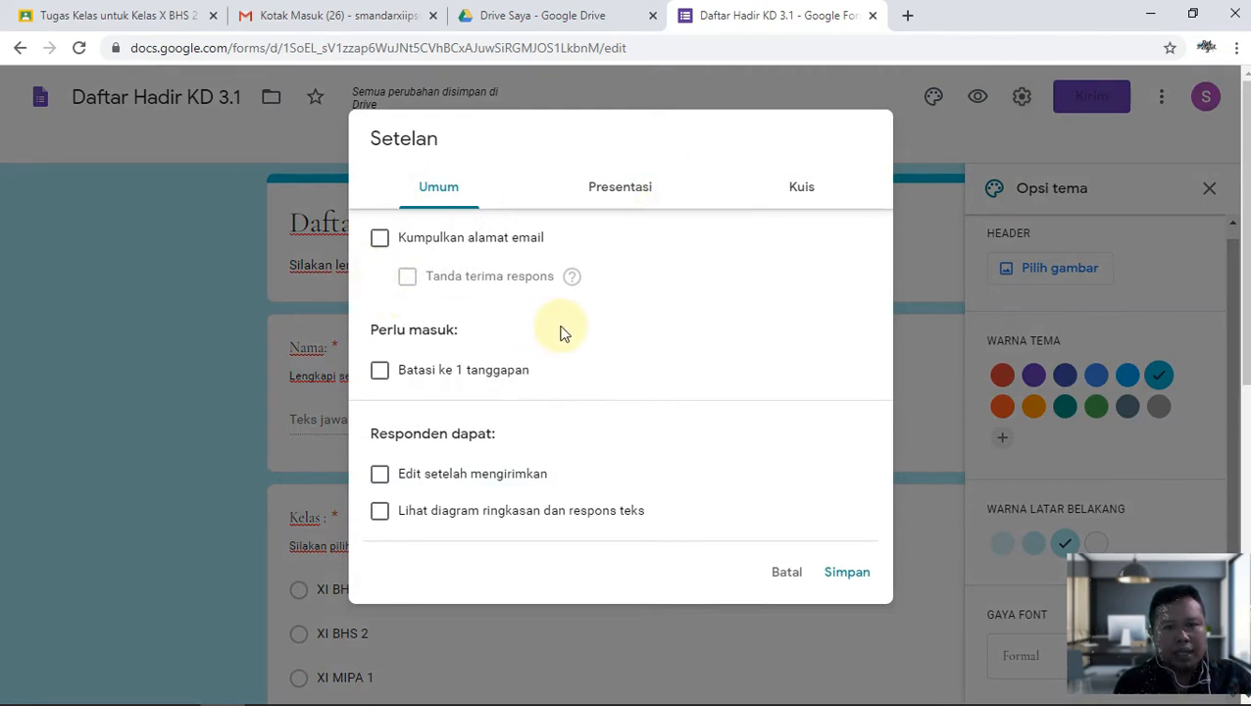
pyautogui.click(380, 372)
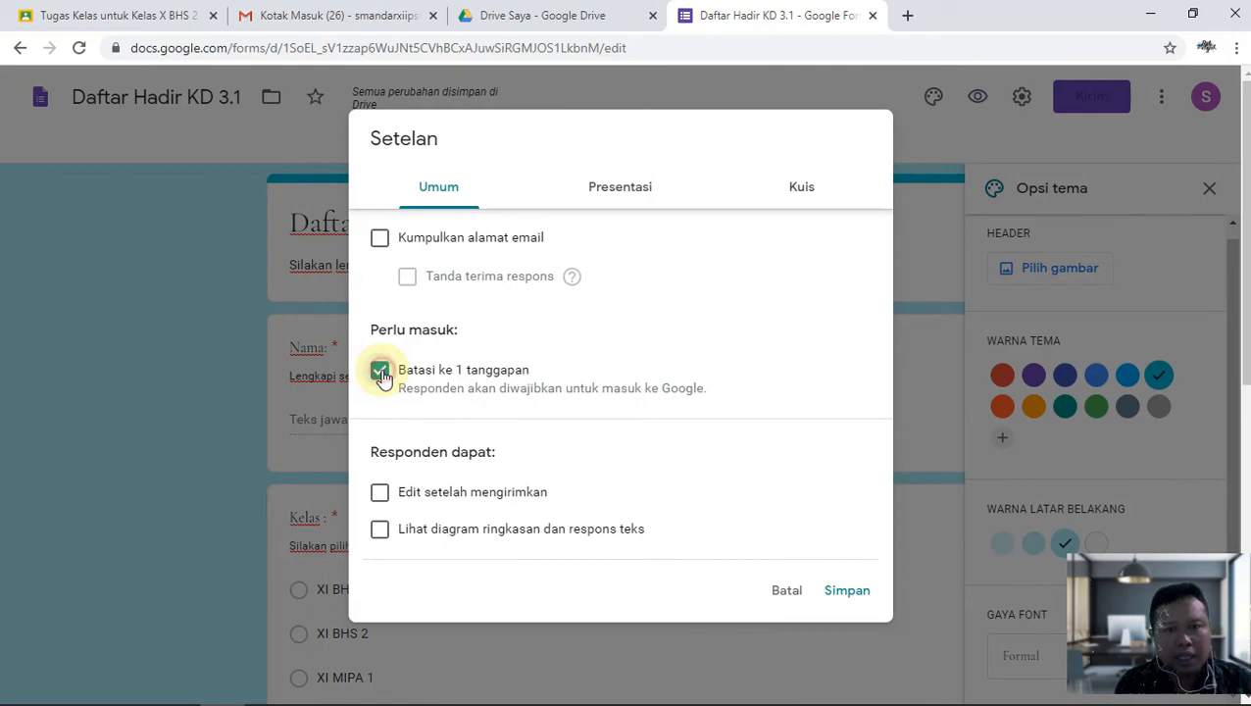
pyautogui.click(380, 372)
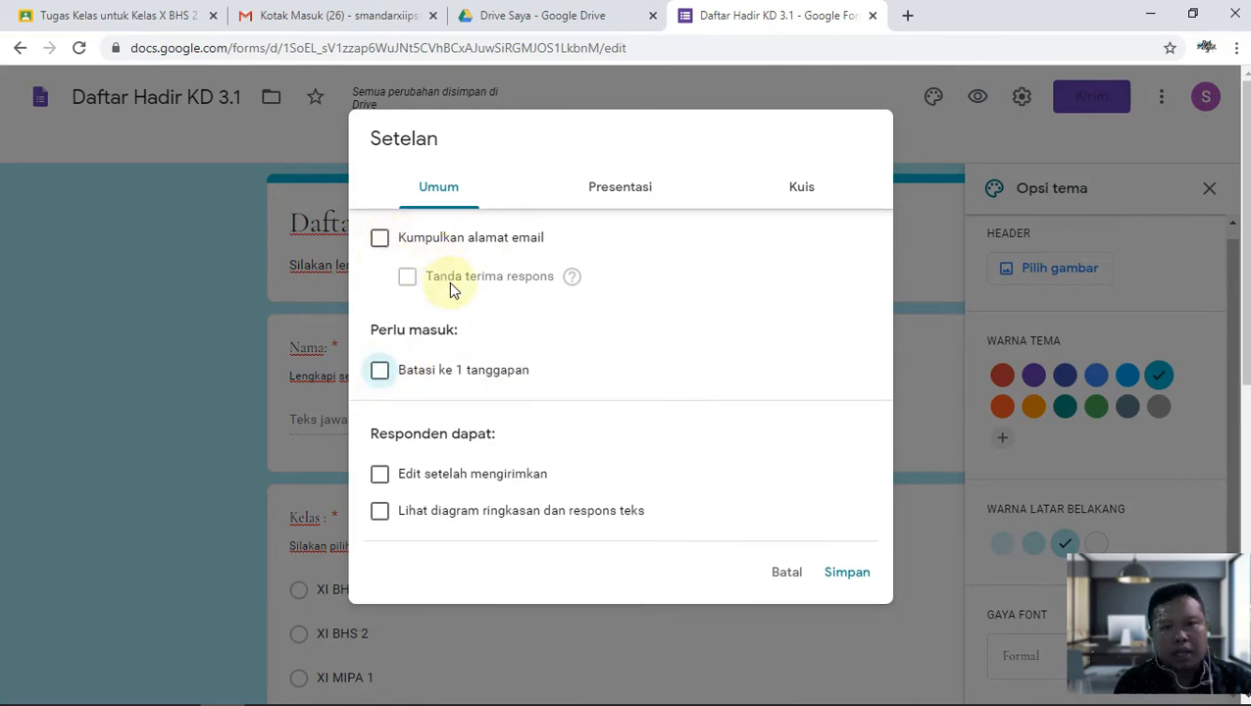
pyautogui.click(382, 475)
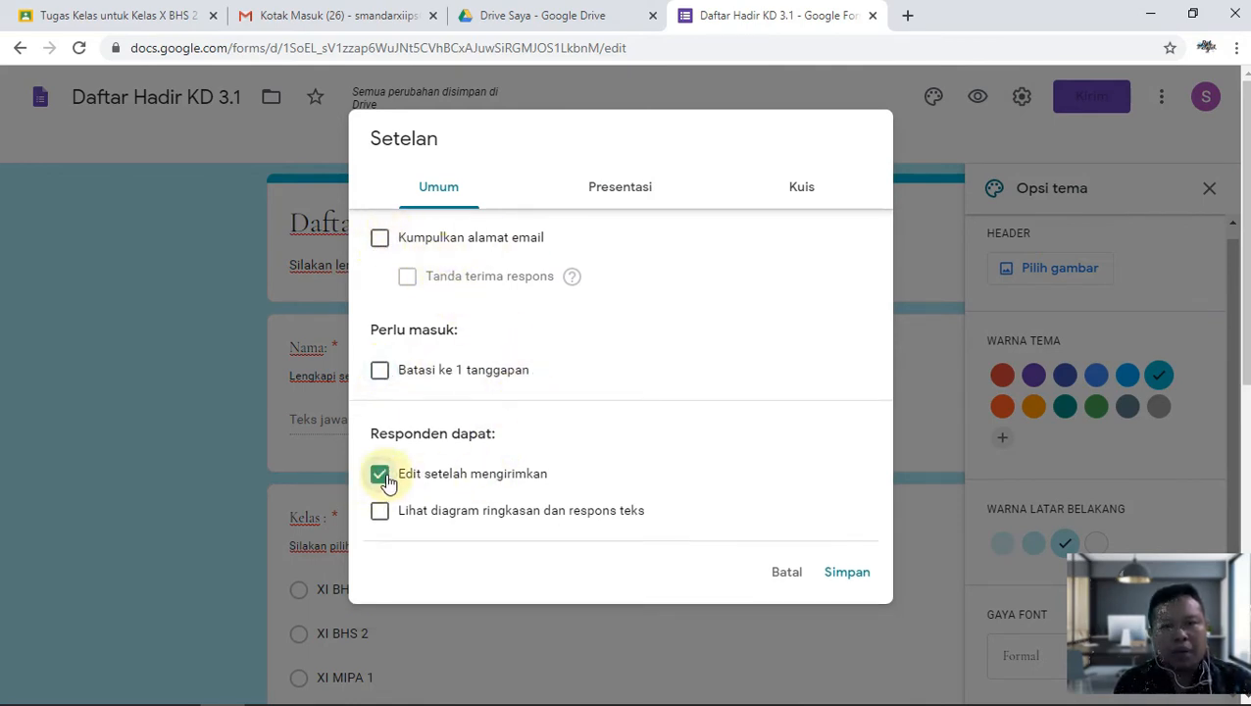
pyautogui.click(383, 479)
pyautogui.click(381, 477)
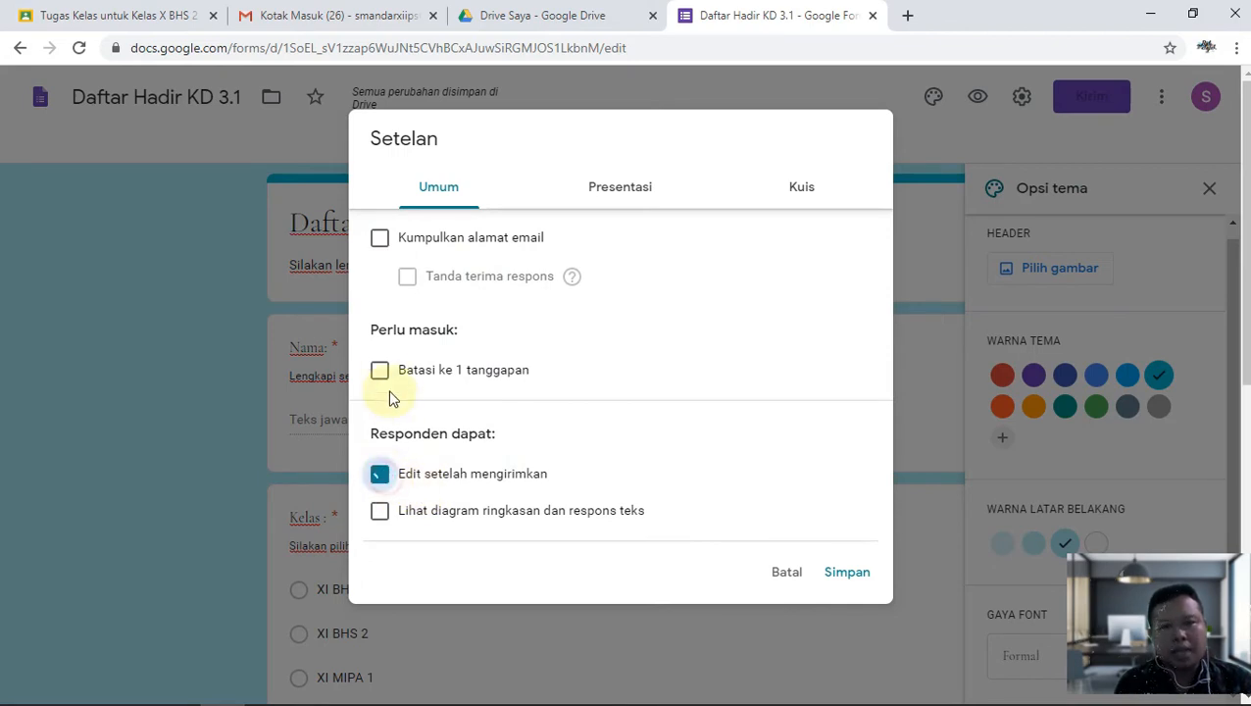
pyautogui.click(380, 370)
pyautogui.click(377, 493)
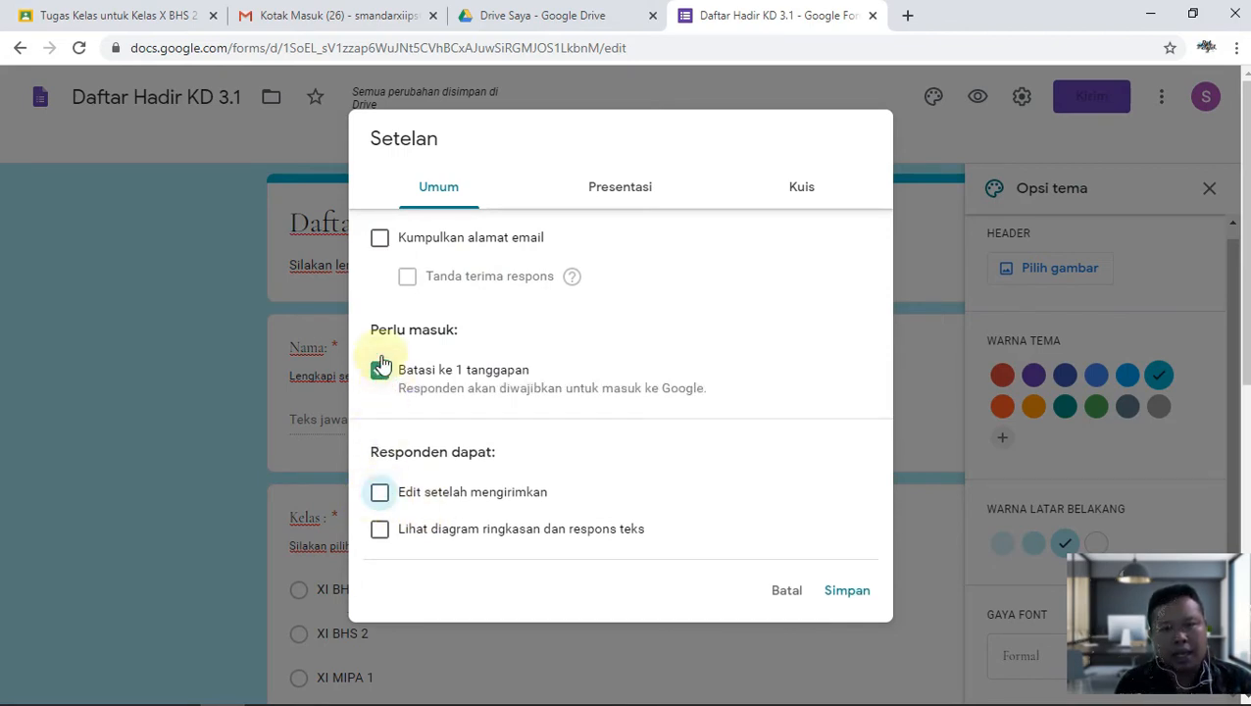
pyautogui.click(379, 370)
# Review the form's Presentasi and Kuis settings and return to the Umum settings.
pyautogui.click(633, 188)
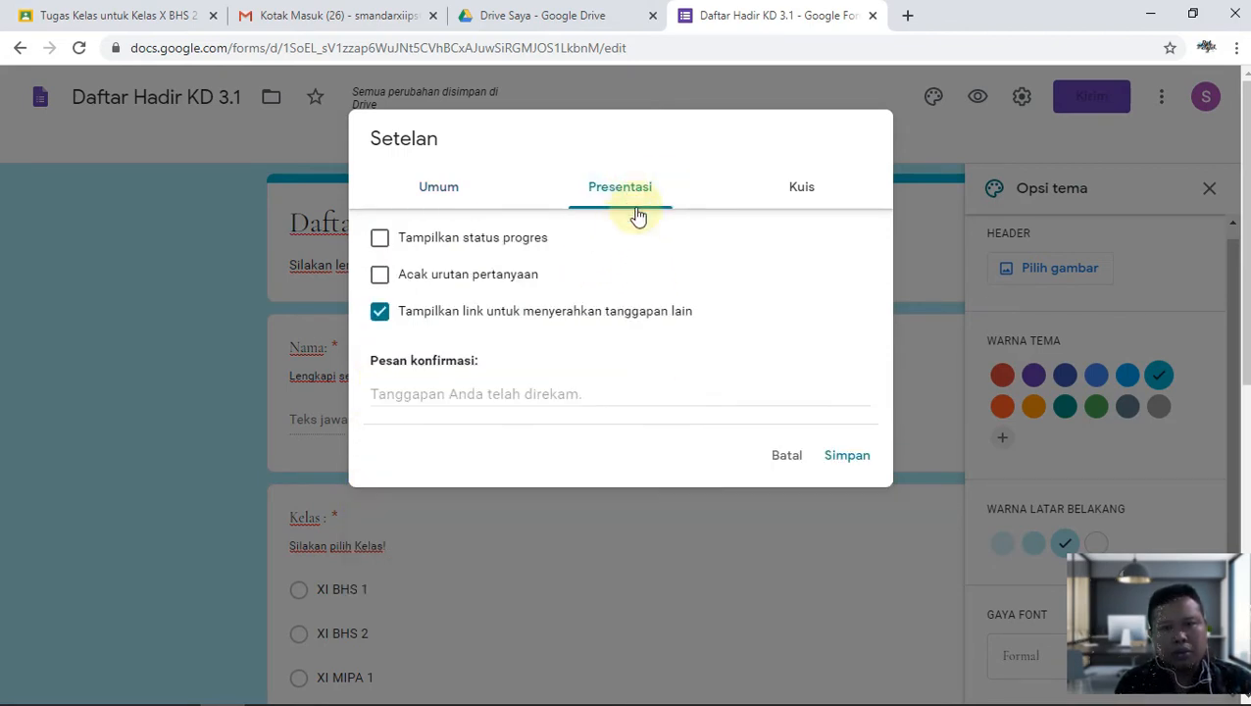
pyautogui.click(811, 201)
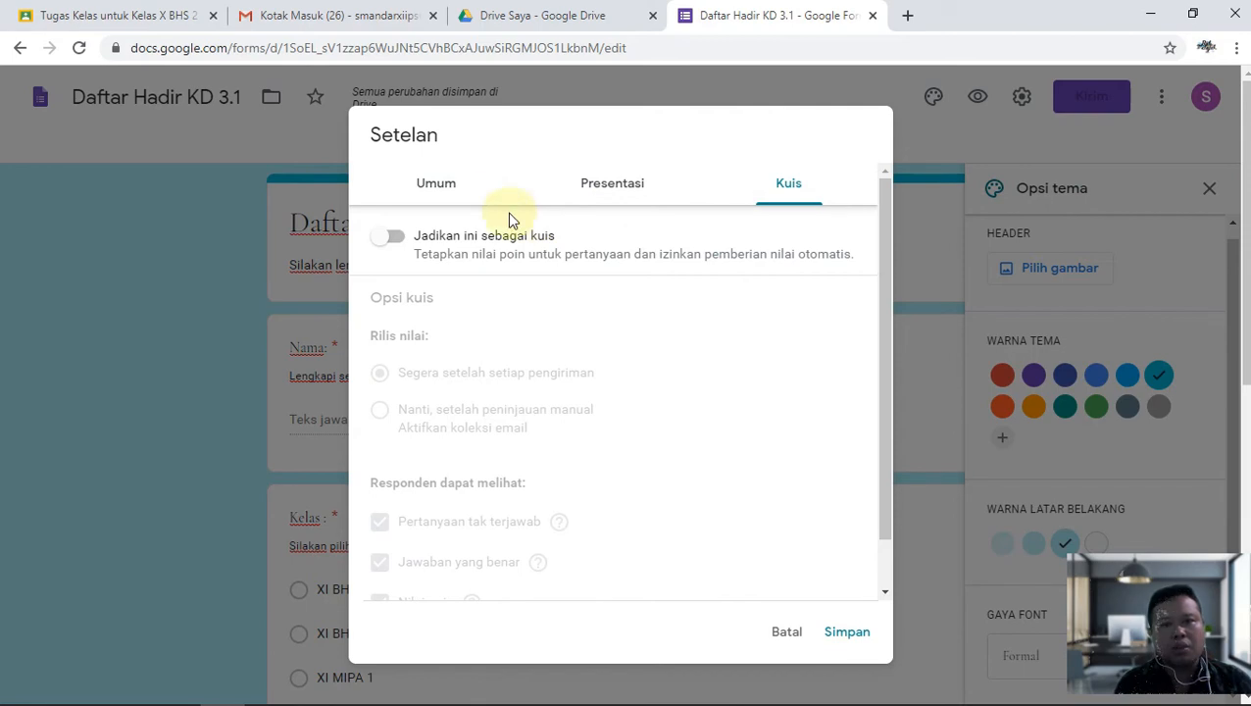
pyautogui.click(458, 188)
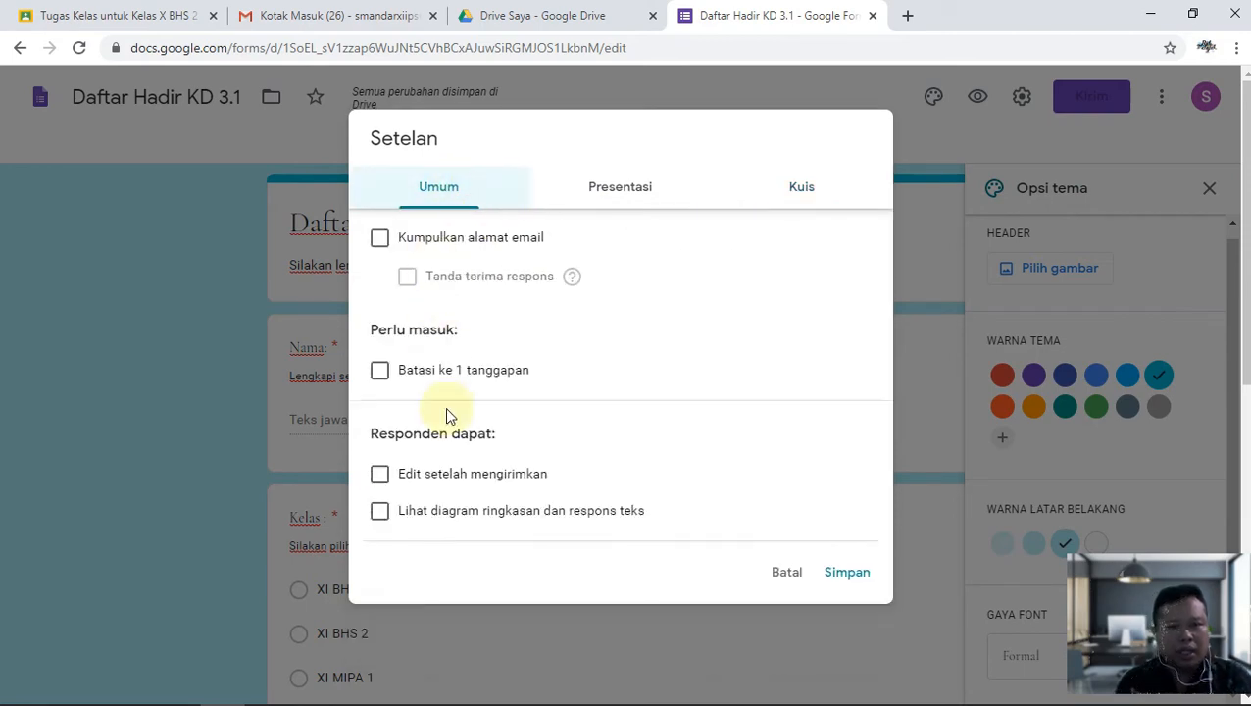
# Enable "Batasi ke 1 tanggapan" in the form's general settings and save the settings.
pyautogui.click(379, 370)
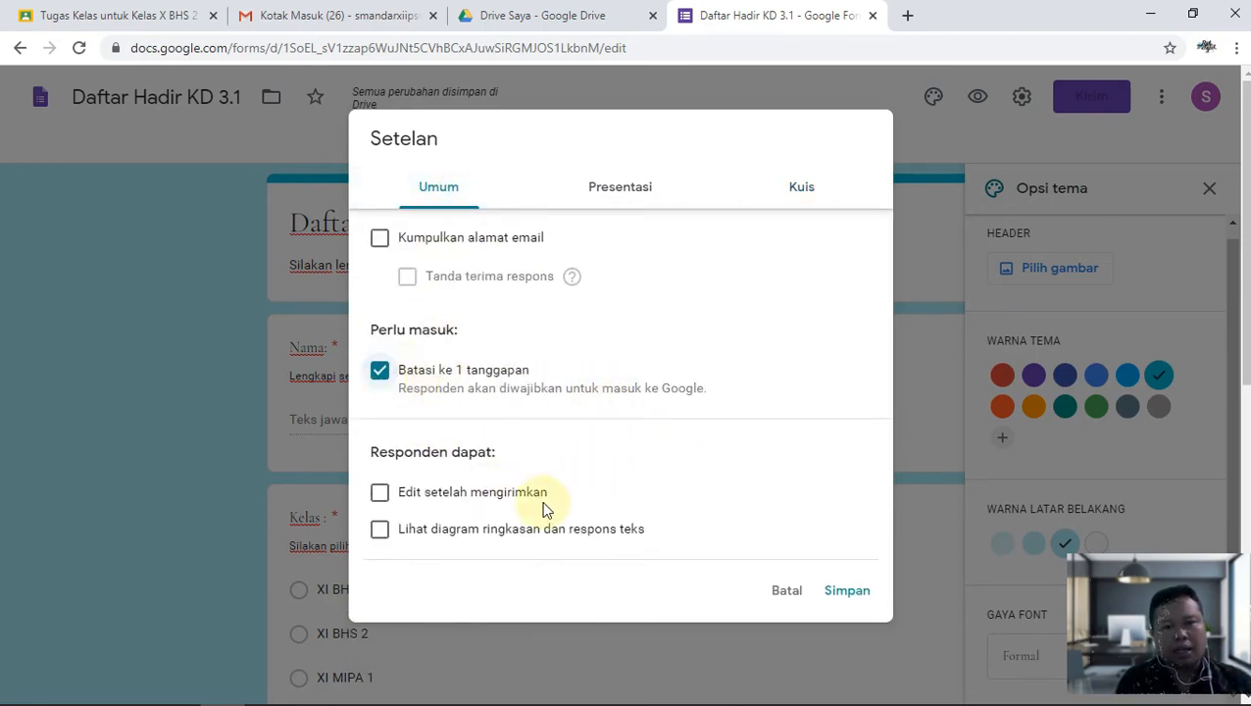
pyautogui.click(862, 598)
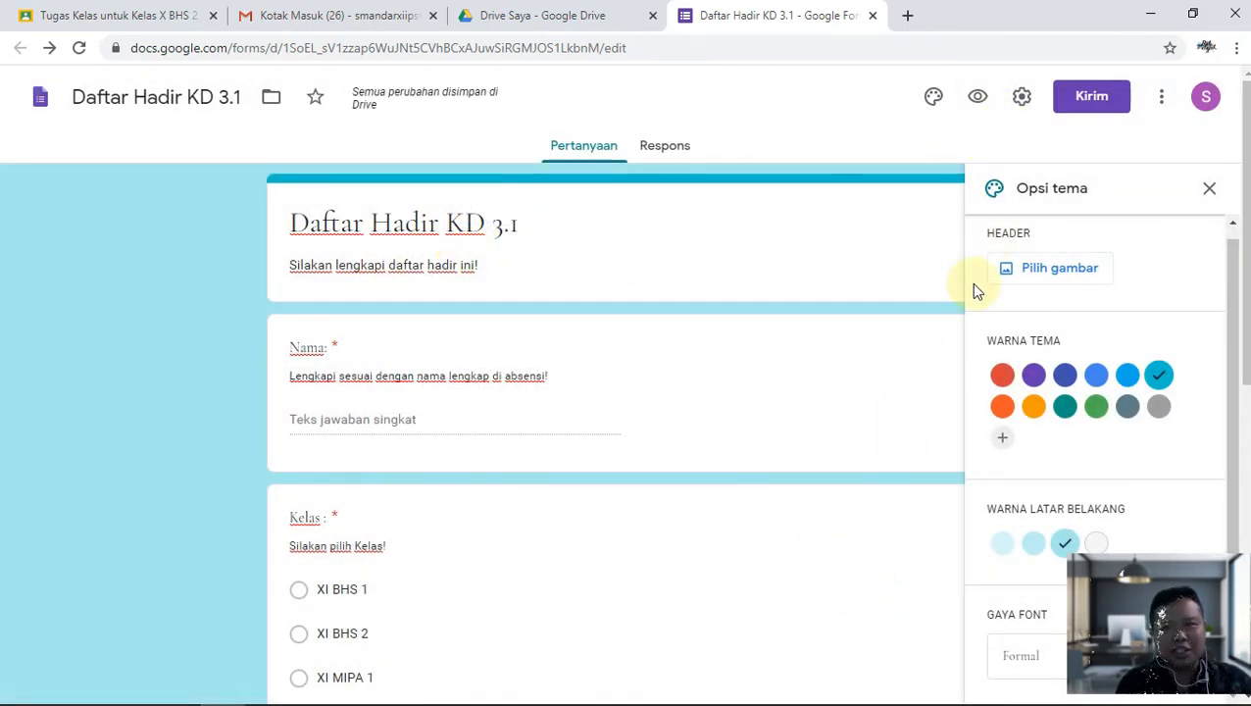
# Upload the KOP1 image from the Logo SMAN 2 Banjar folder as the form's header and close the theme options.
pyautogui.click(1035, 280)
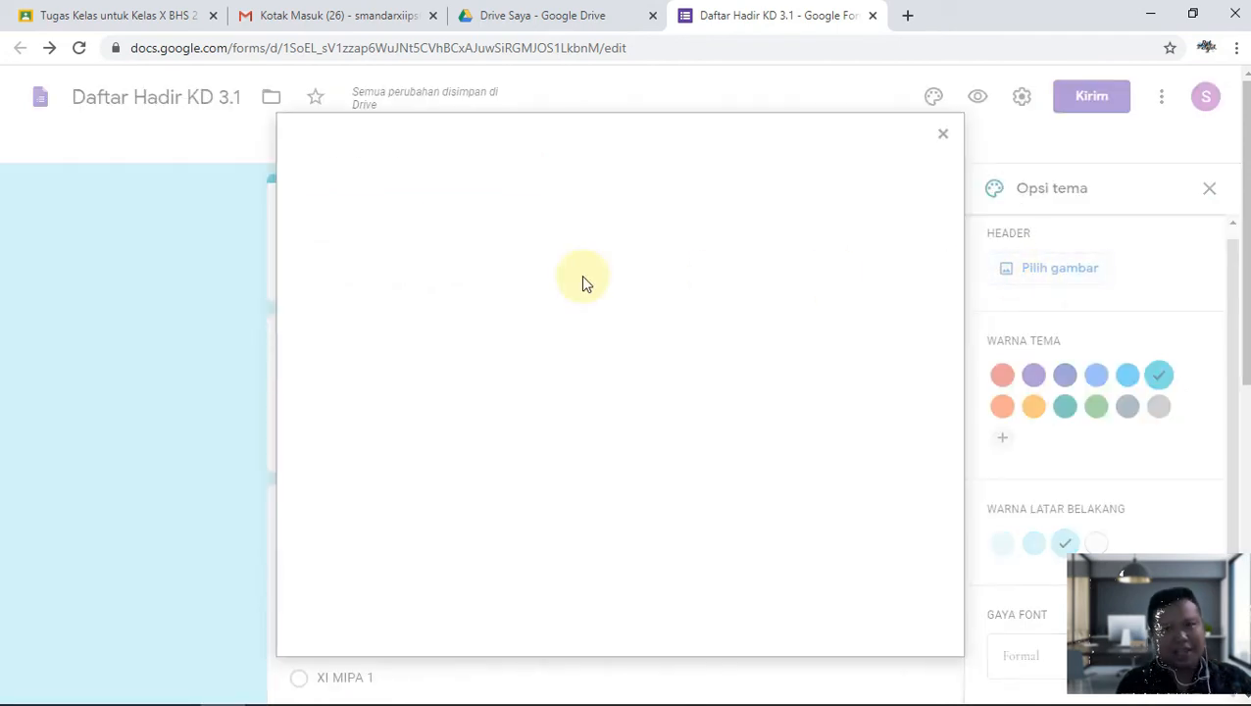
pyautogui.click(433, 213)
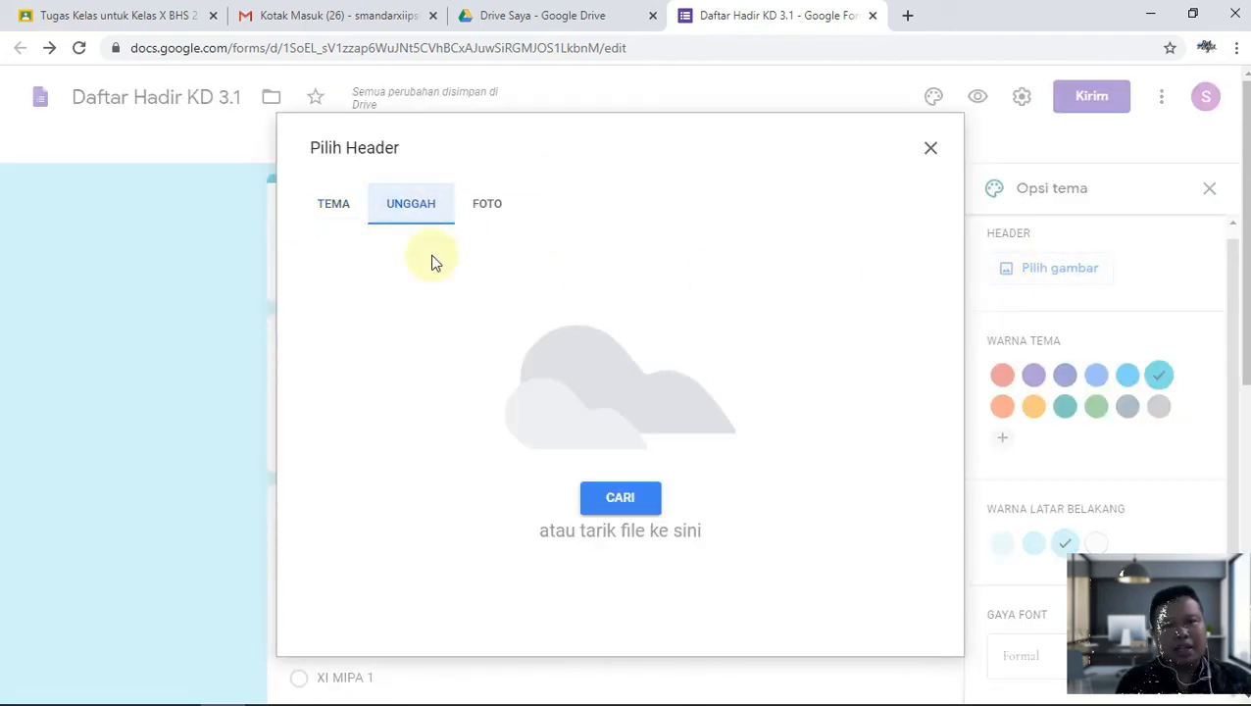
pyautogui.click(616, 505)
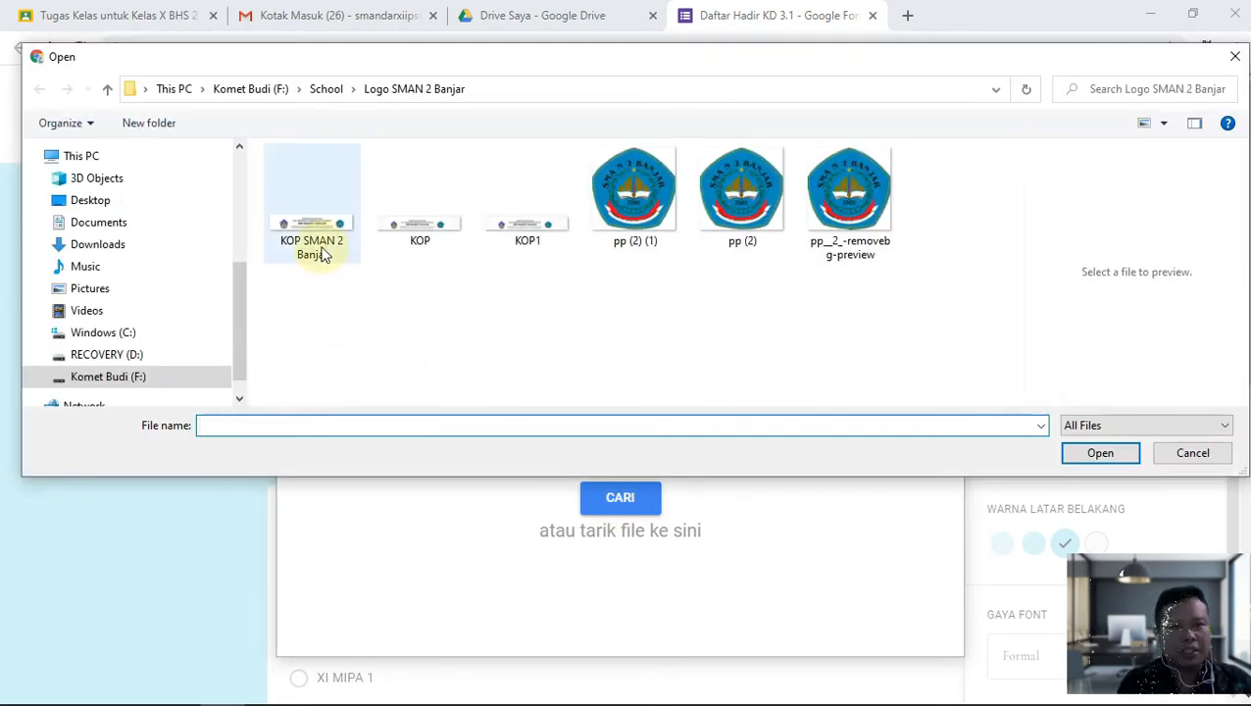
pyautogui.doubleClick(522, 240)
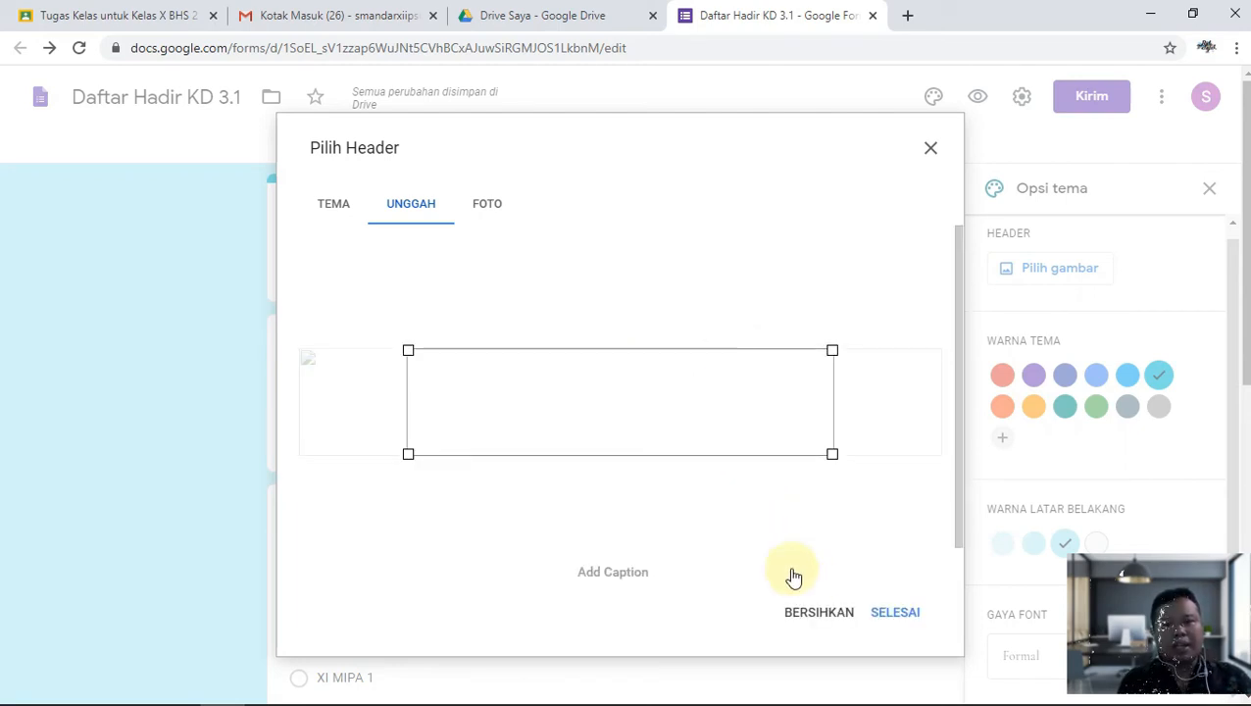
pyautogui.click(887, 612)
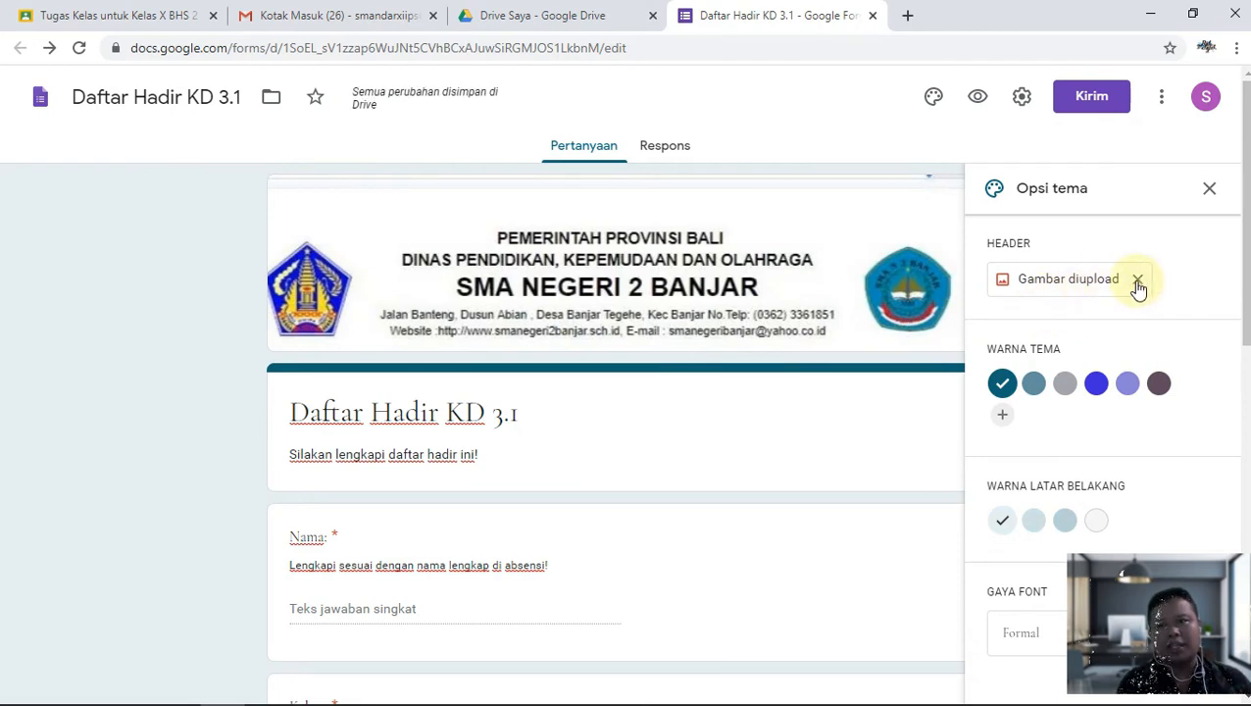
pyautogui.click(1209, 189)
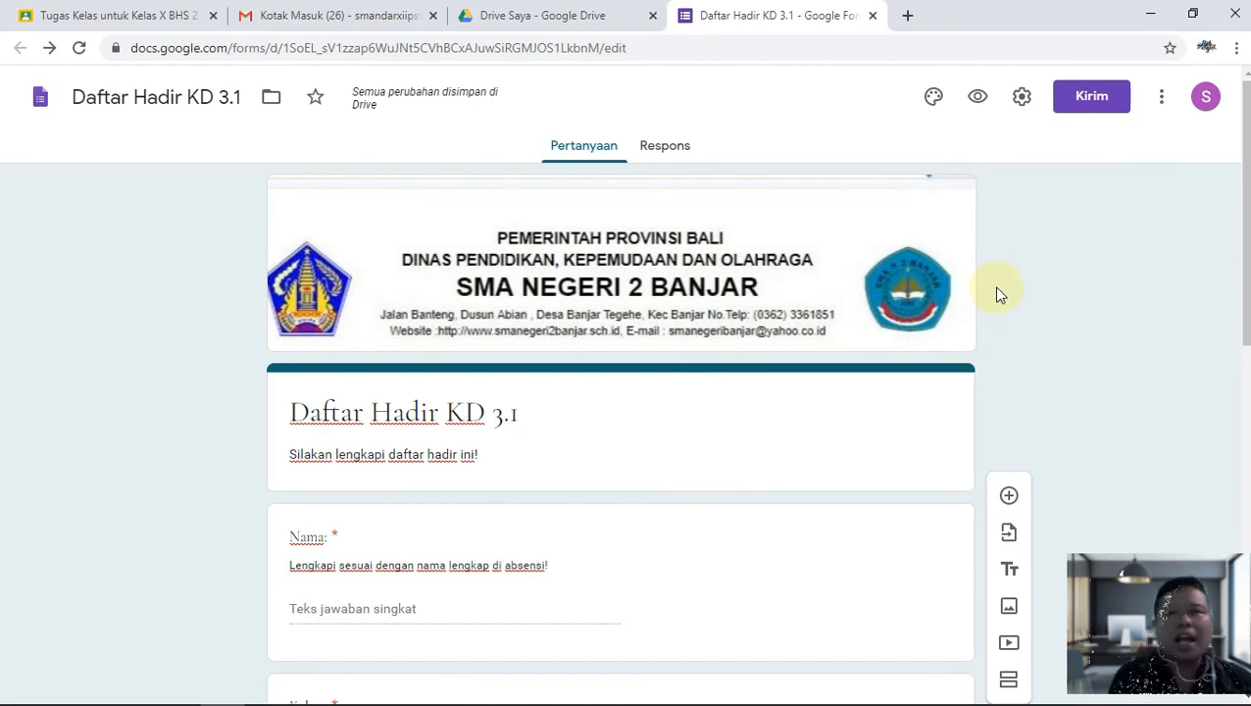
# Preview the form, fill in the student's full name and choose the class XI MIPA 1.
pyautogui.click(978, 100)
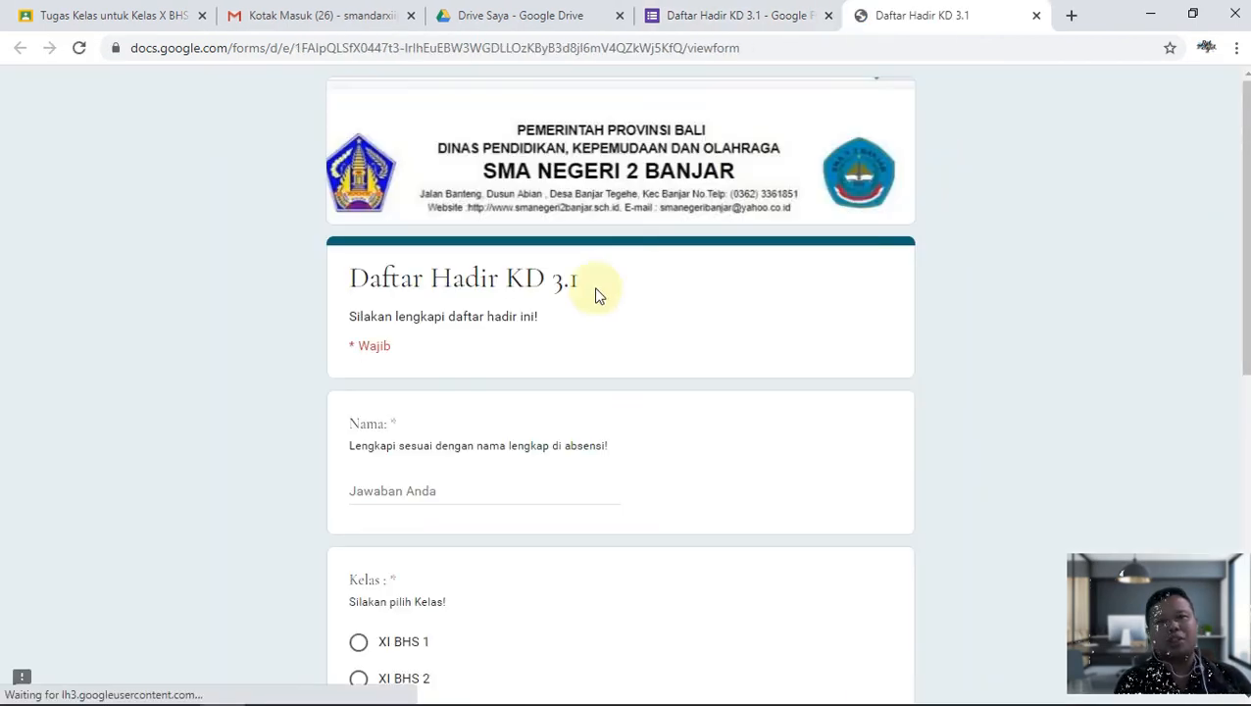
pyautogui.click(436, 490)
pyautogui.write('KO')
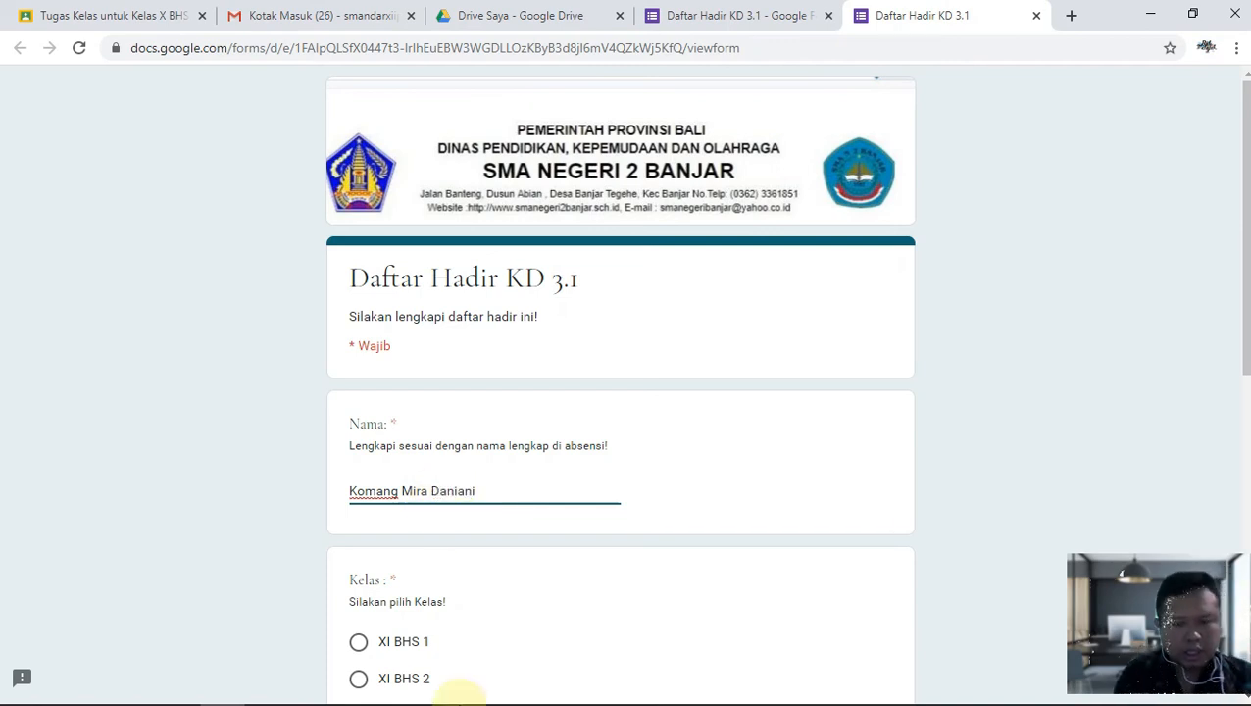
pyautogui.scroll(-2, 402, 534)
pyautogui.click(378, 532)
pyautogui.scroll(-3, 427, 549)
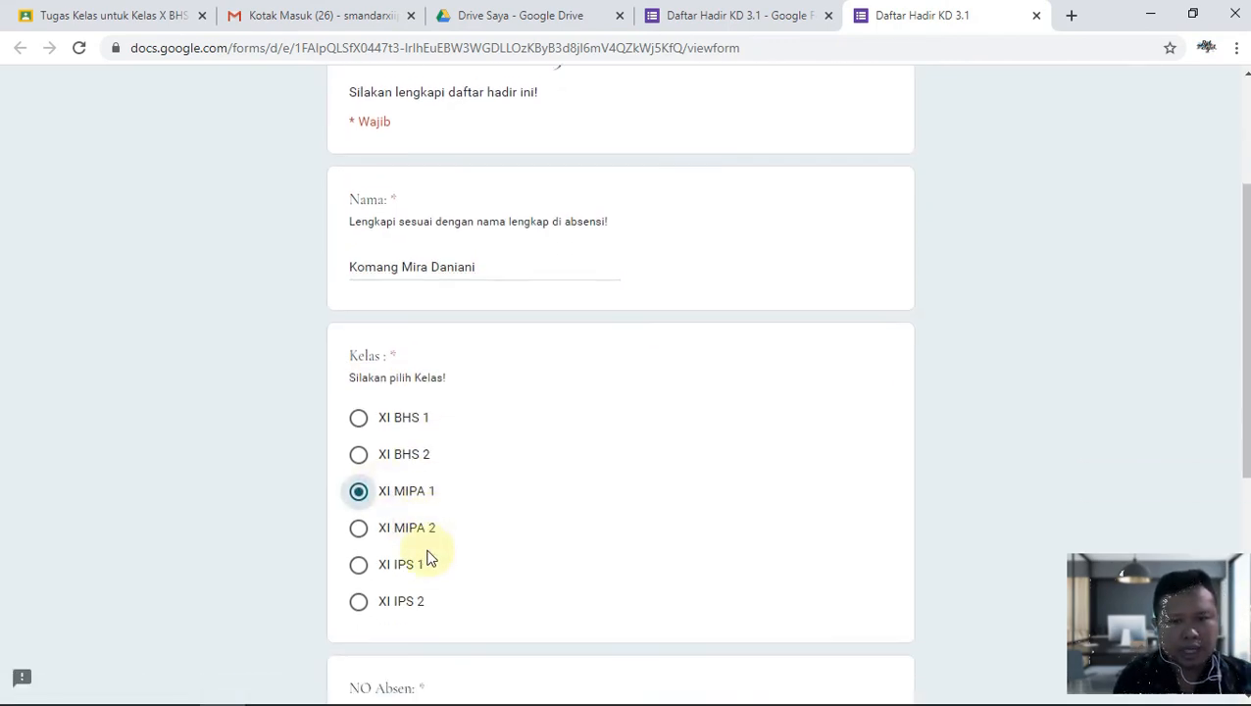
# Enter attendance number 2, choose today's date, submit the test response and close the preview.
pyautogui.click(422, 528)
pyautogui.write('2')
pyautogui.scroll(-1, 435, 549)
pyautogui.scroll(-1, 434, 549)
pyautogui.click(457, 469)
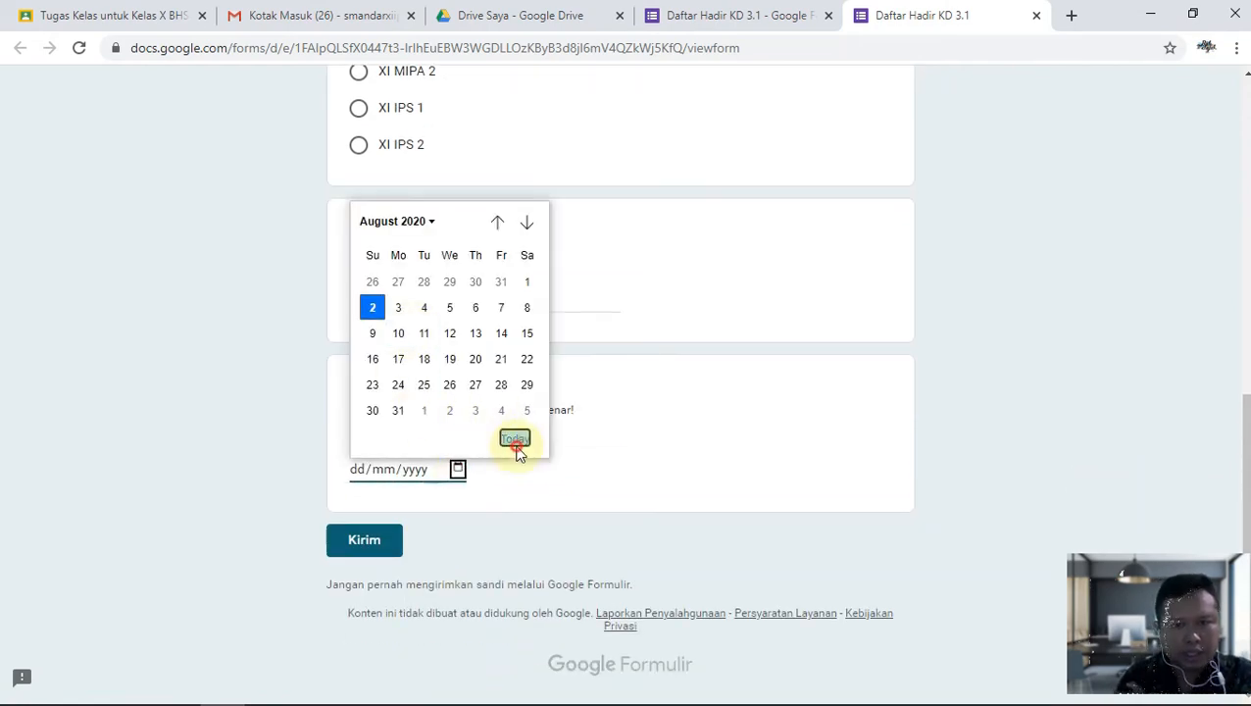
pyautogui.click(514, 438)
pyautogui.click(382, 539)
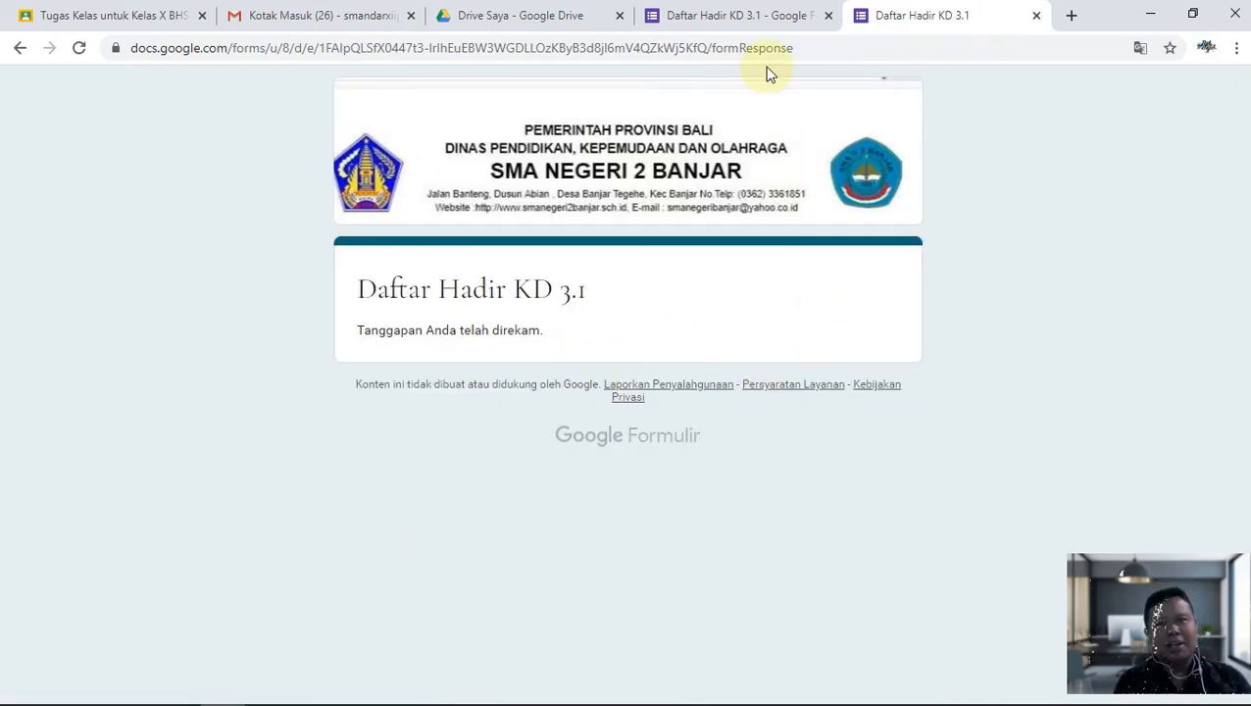
pyautogui.click(1036, 16)
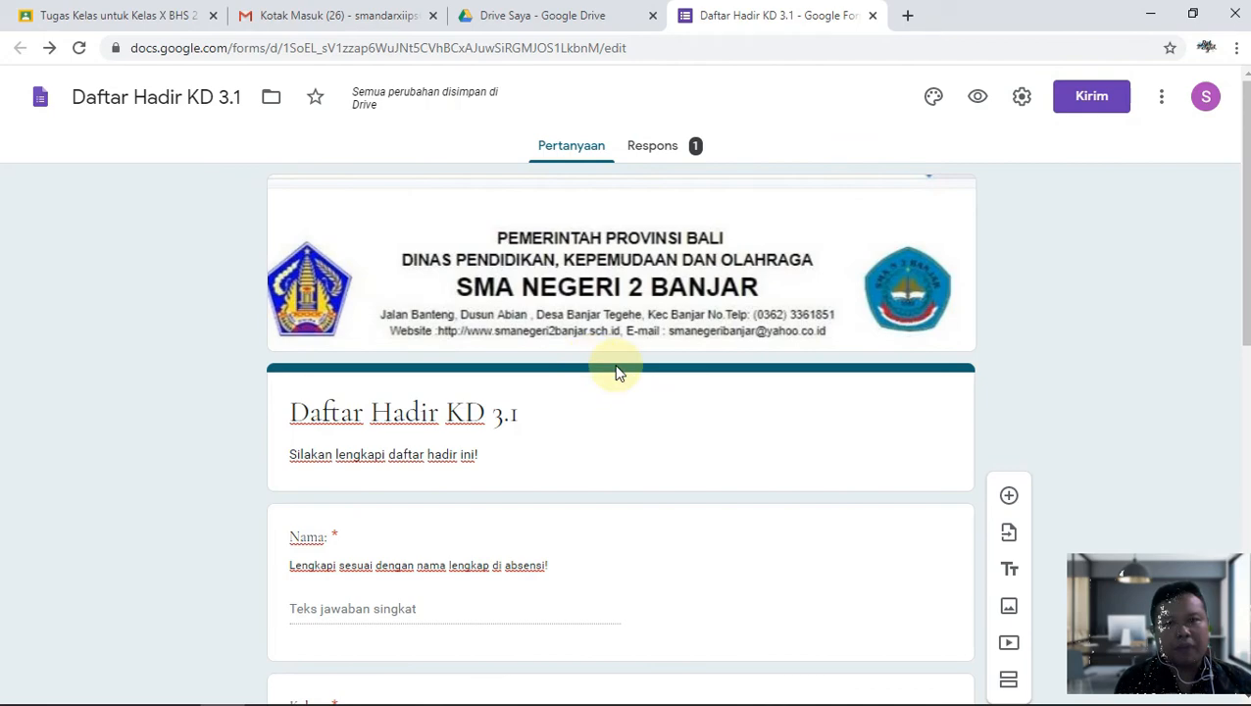
# Open the form's sending options and copy its shortened link.
pyautogui.click(1088, 100)
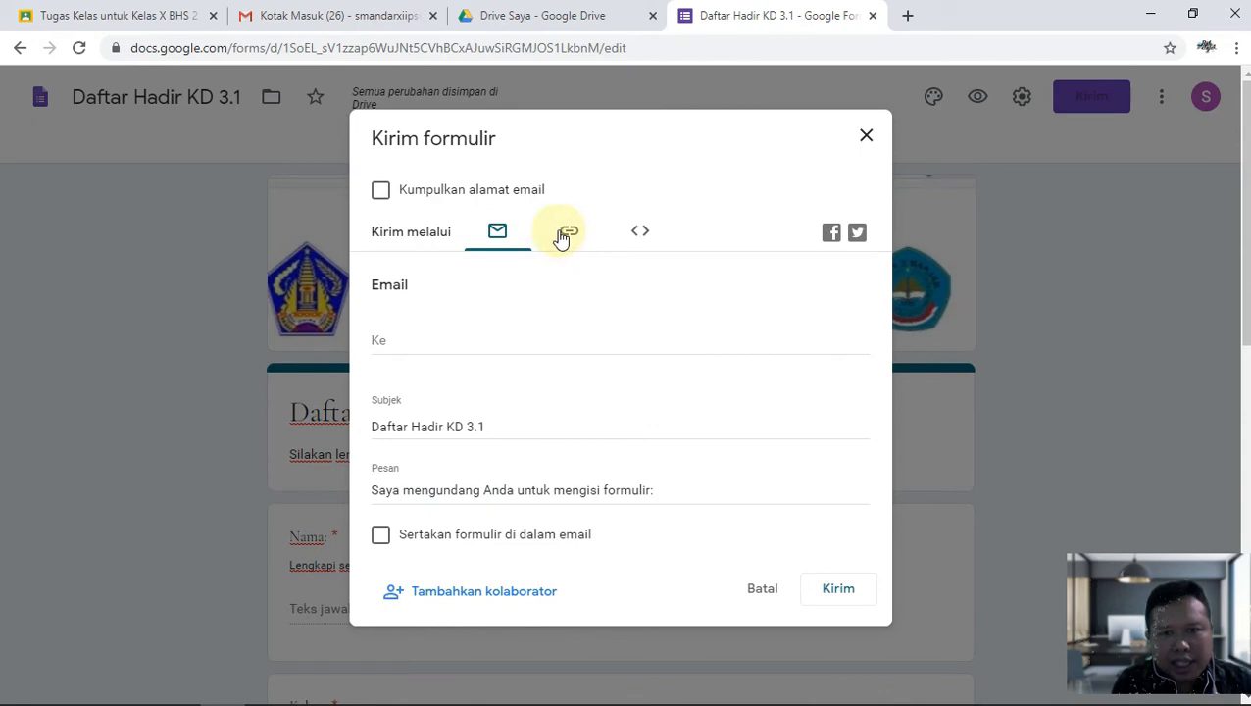
pyautogui.click(565, 237)
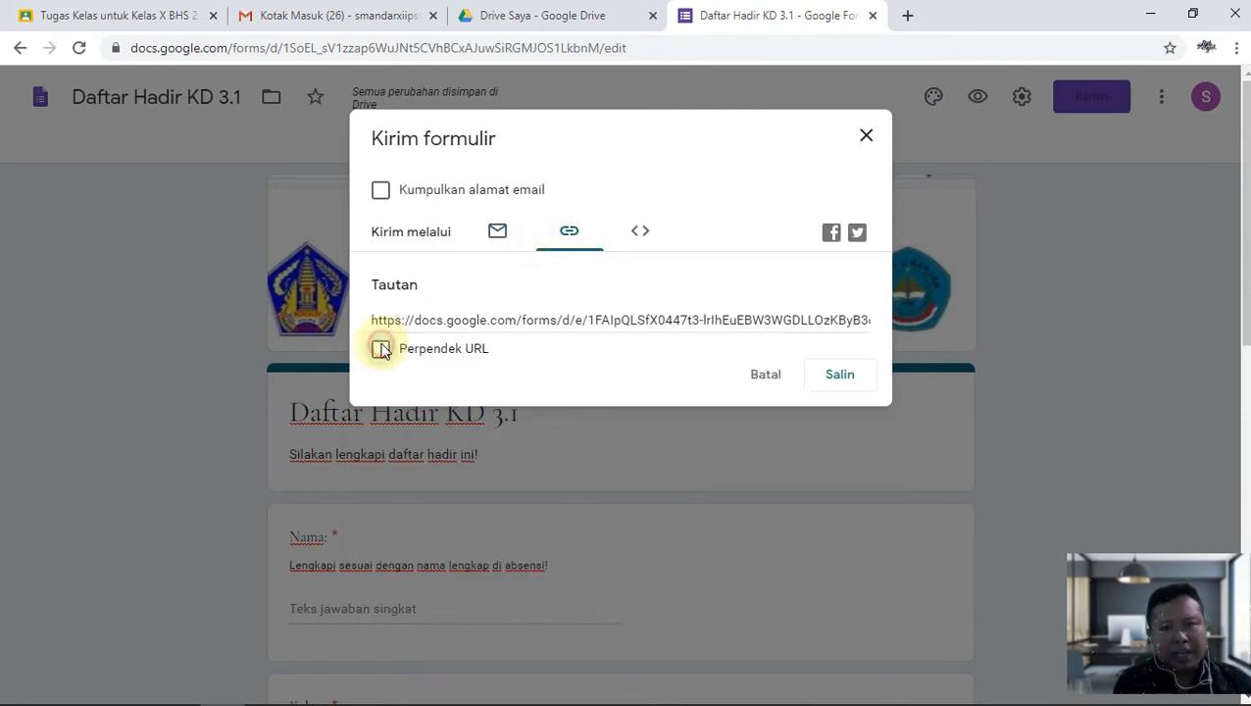
pyautogui.click(382, 350)
pyautogui.click(854, 385)
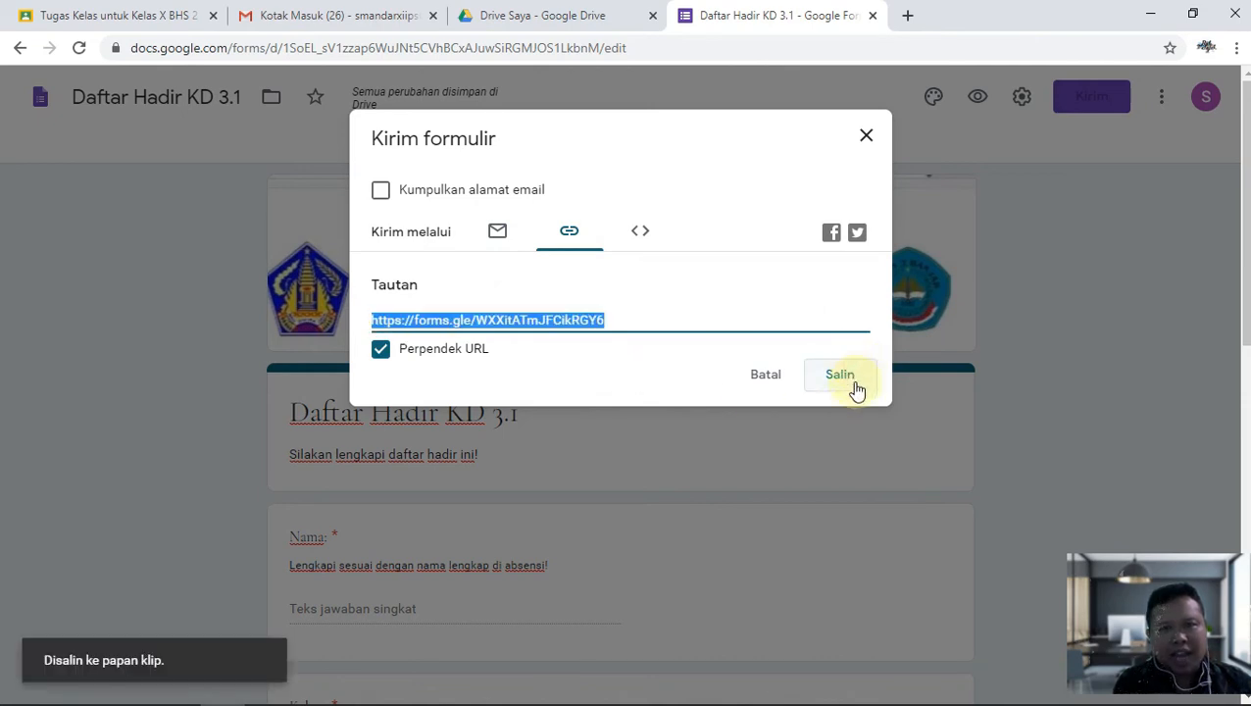
# Open the attachment choices of the Google Classroom question, and copy a new shortened link from the form's sending options.
pyautogui.click(148, 25)
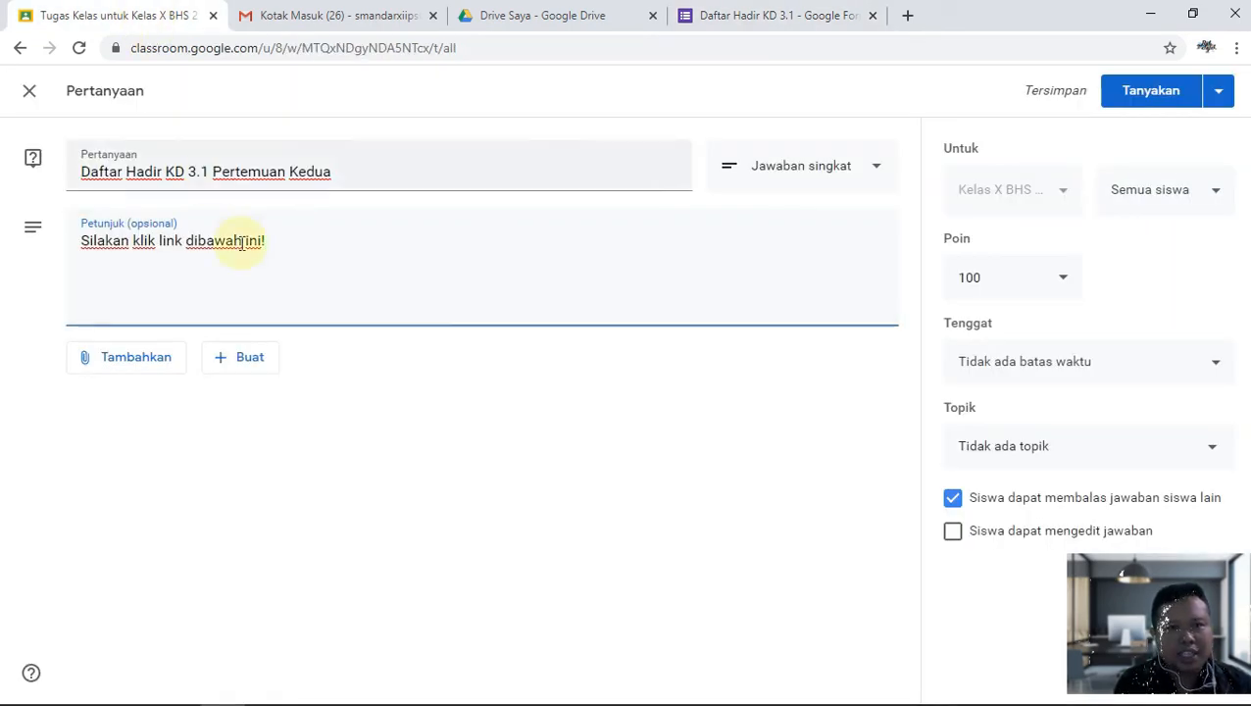
pyautogui.click(134, 366)
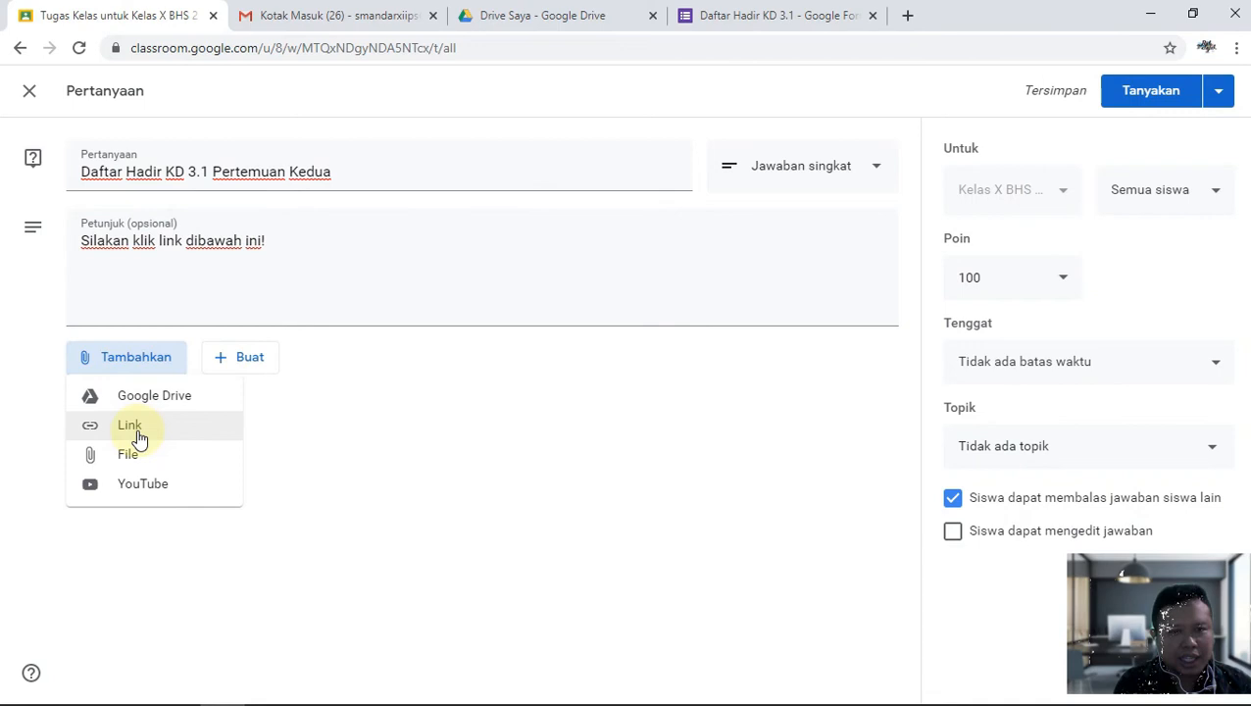
pyautogui.click(774, 15)
pyautogui.click(864, 136)
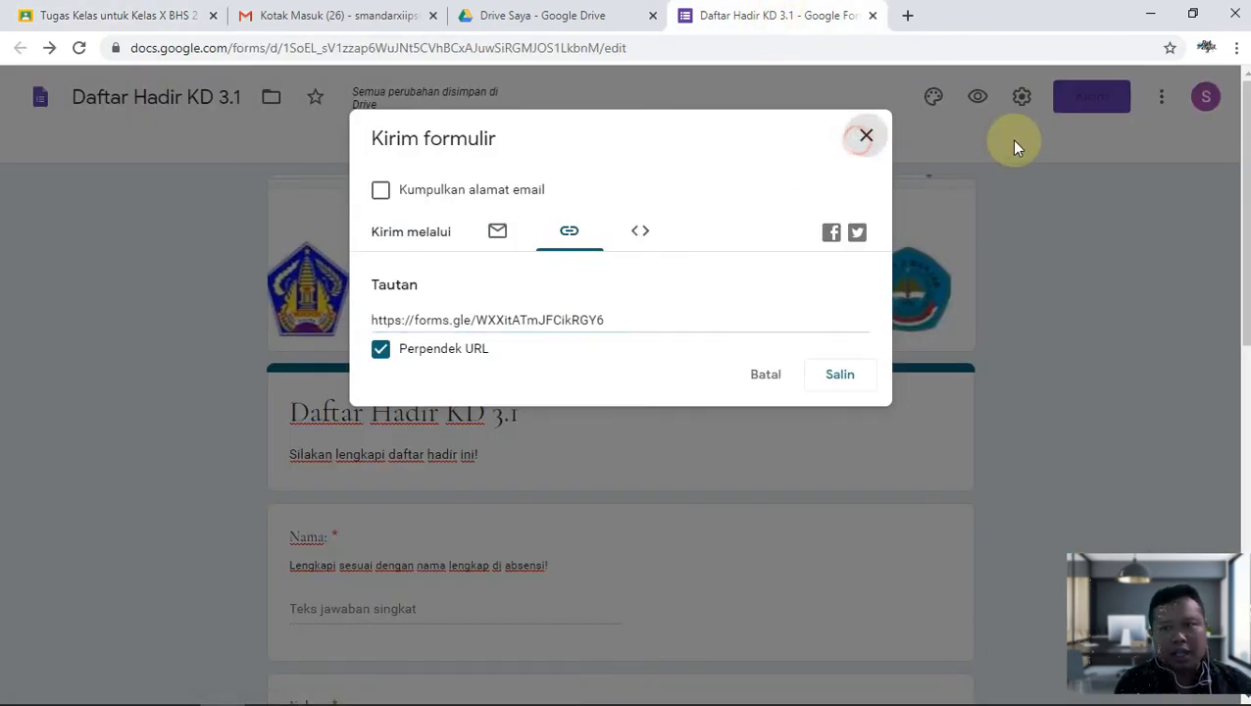
pyautogui.click(1084, 103)
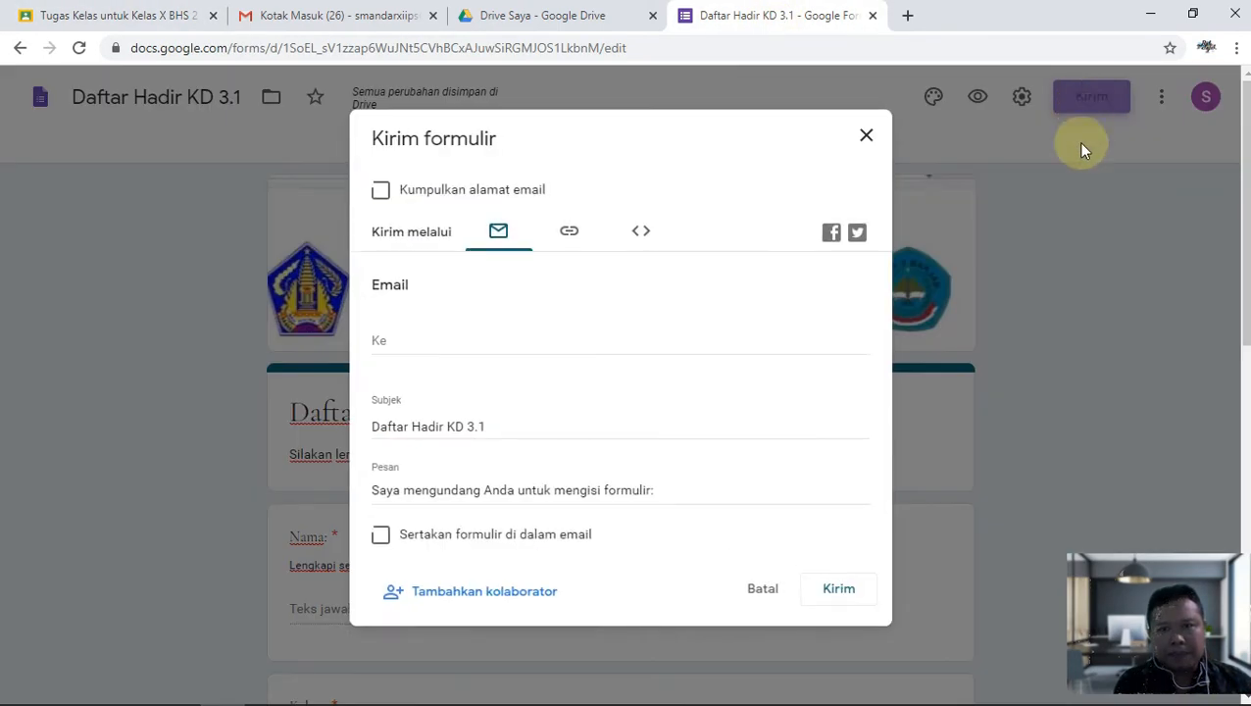
pyautogui.click(570, 235)
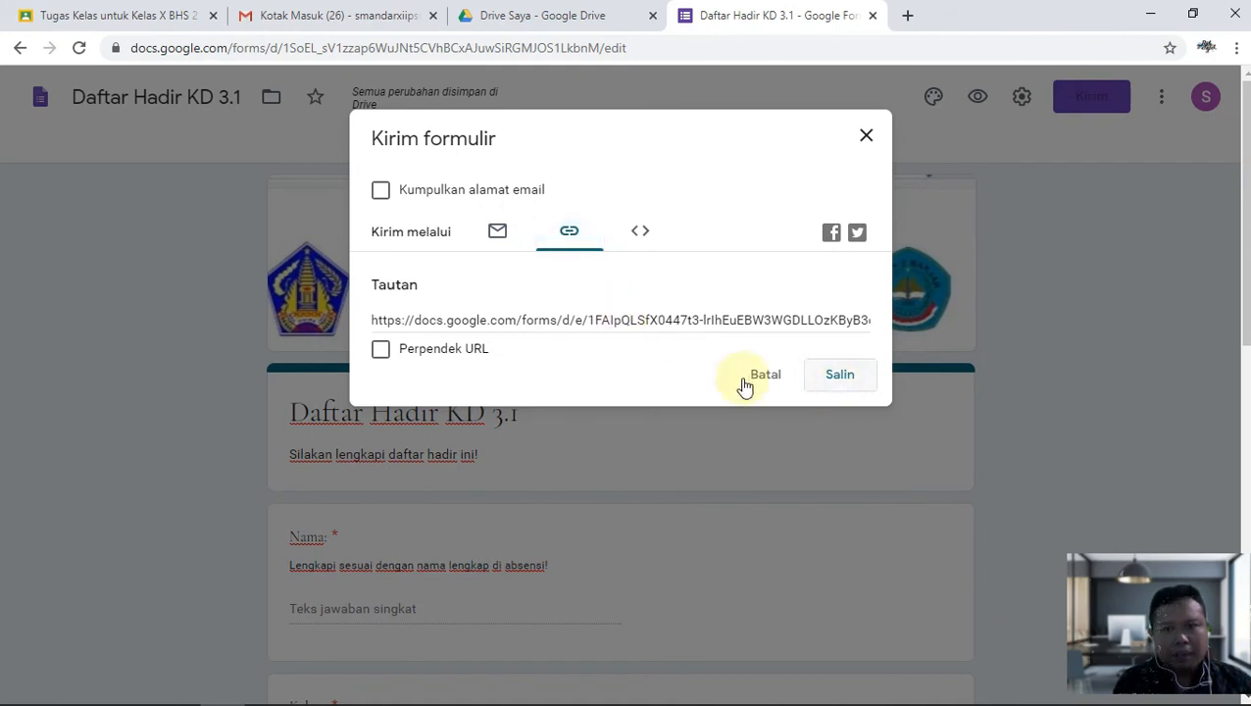
pyautogui.click(379, 351)
pyautogui.click(862, 382)
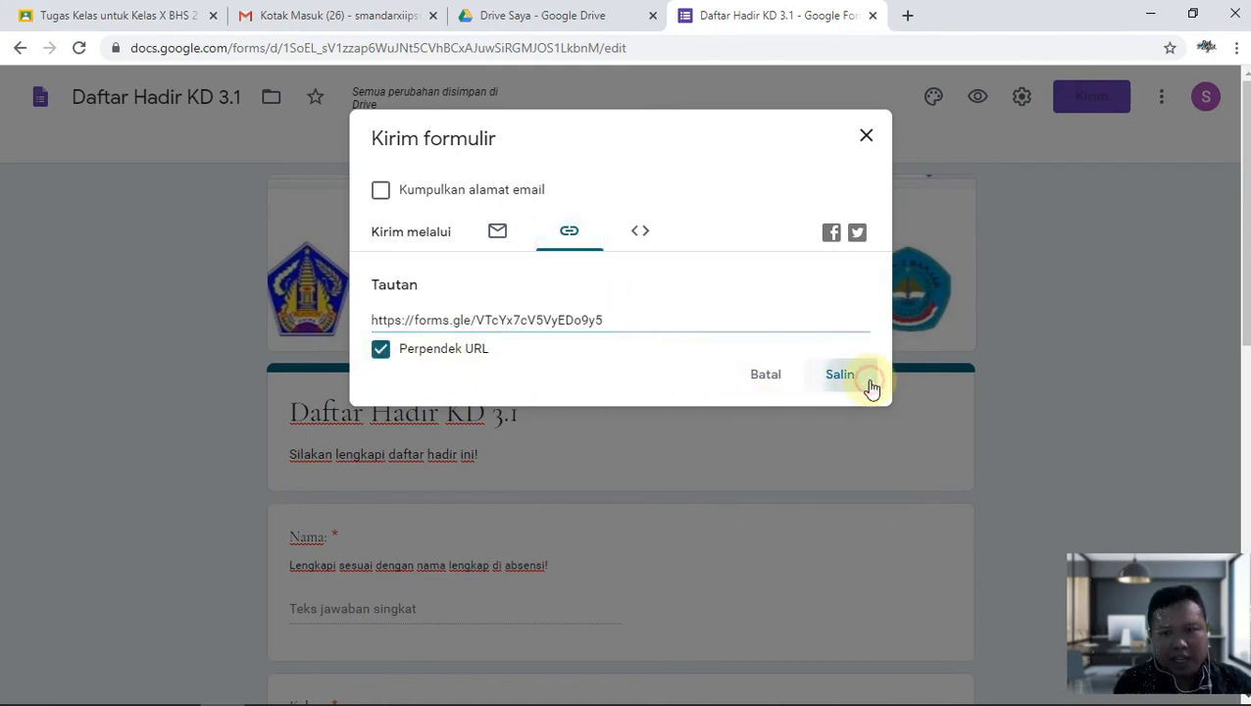
# Attach the copied form link to the Google Classroom question "Daftar Hadir KD 3.1 Pertemuan Kedua".
pyautogui.click(59, 21)
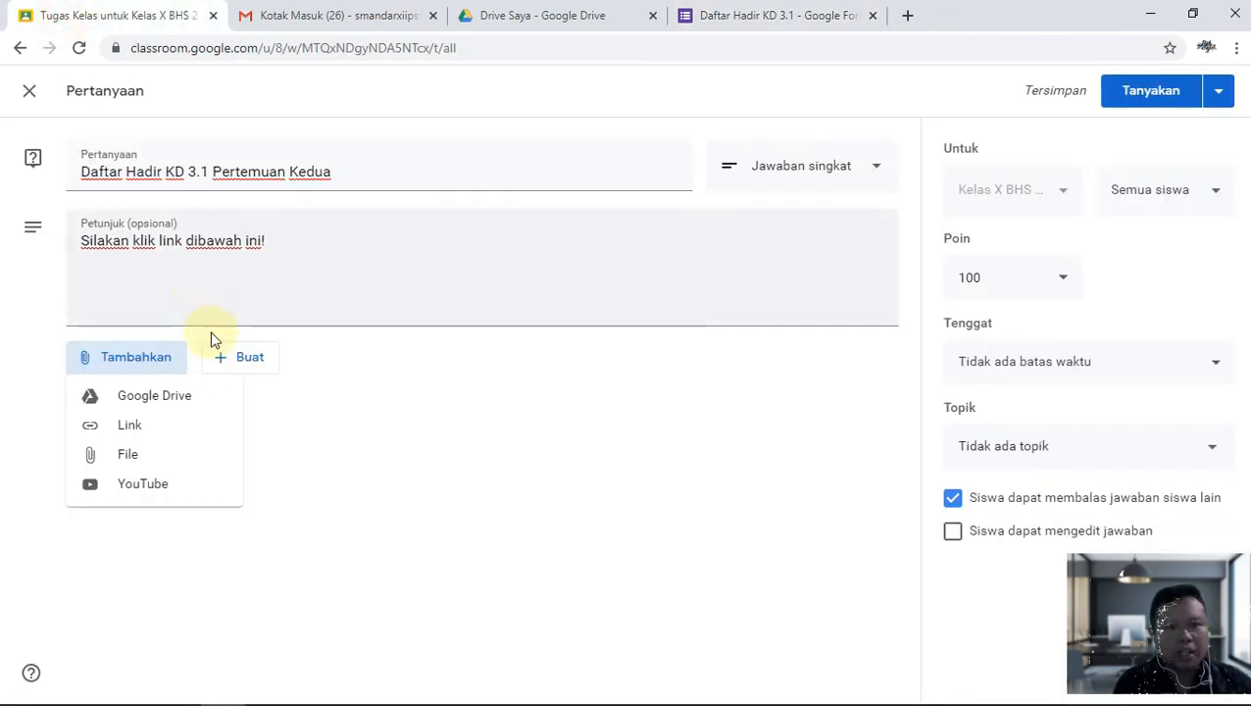
pyautogui.click(143, 436)
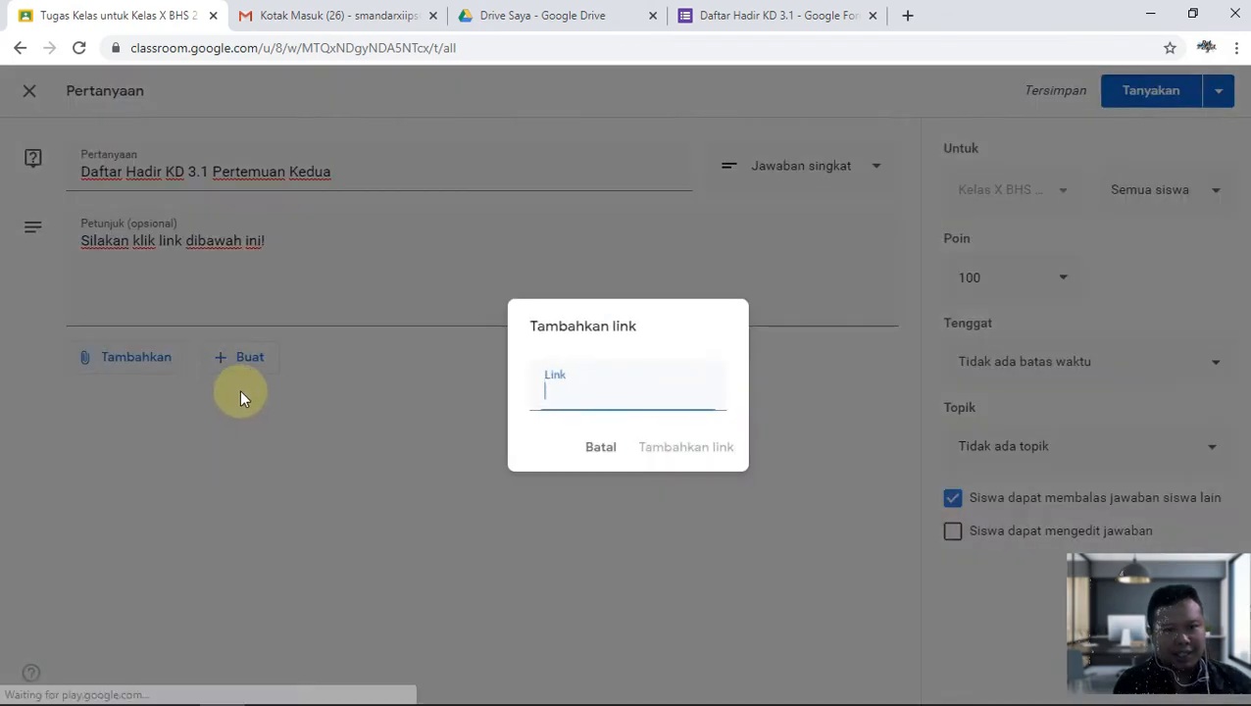
pyautogui.write('https://forms.gle/VTcYx7cV5VyEDo9y5')
pyautogui.click(699, 450)
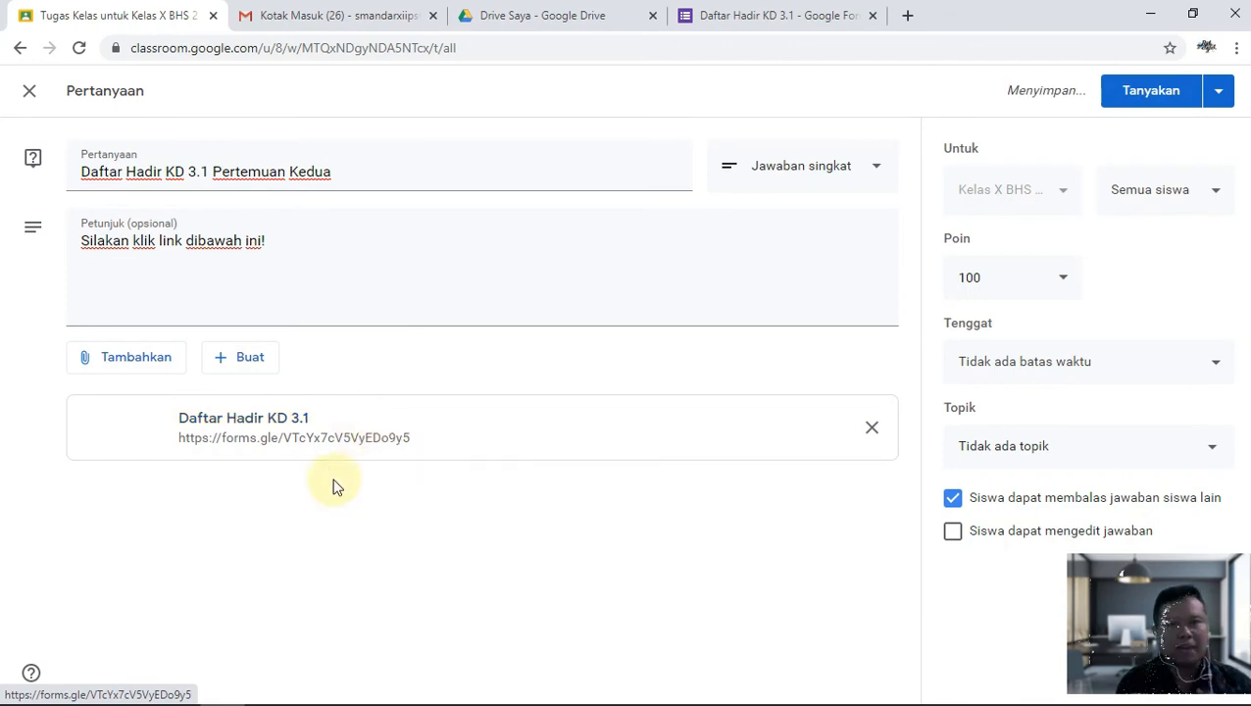
# Review the form's response summary in Google Forms and export the responses to a new spreadsheet named "Daftar Hadir KD 3.1 (Respons)".
pyautogui.click(761, 16)
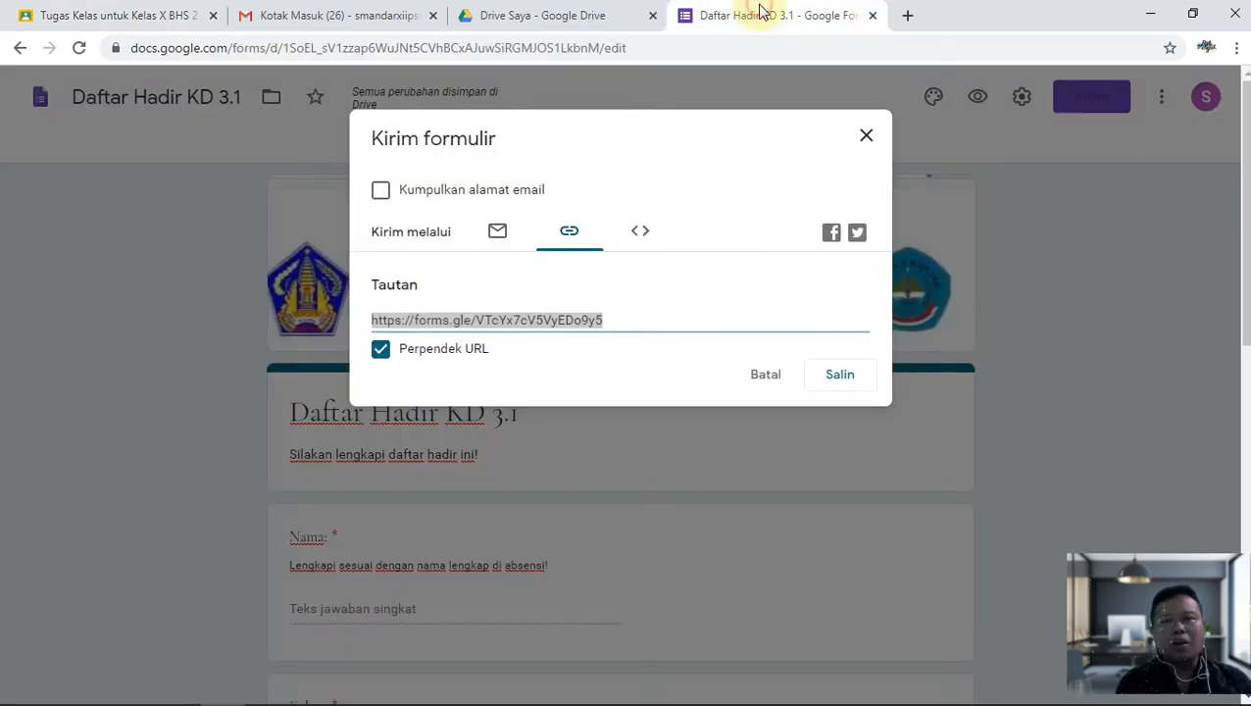
pyautogui.click(865, 136)
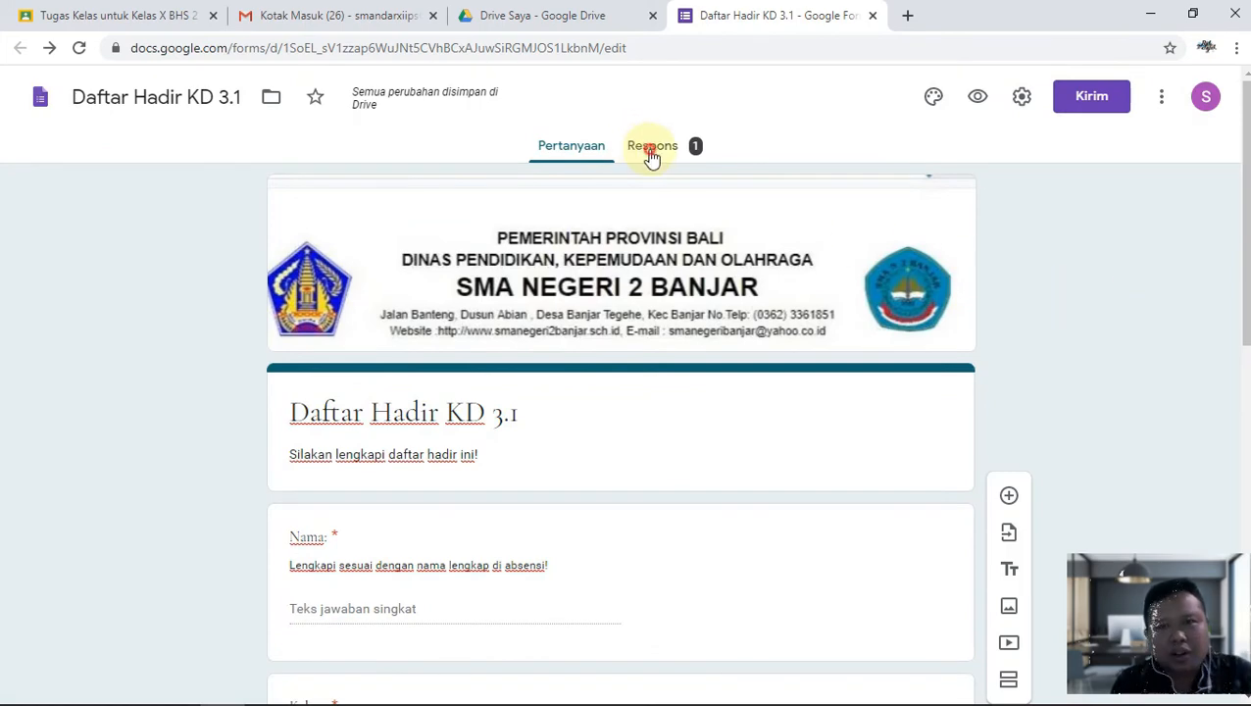
pyautogui.click(651, 156)
pyautogui.scroll(-3, 554, 451)
pyautogui.scroll(3, 561, 497)
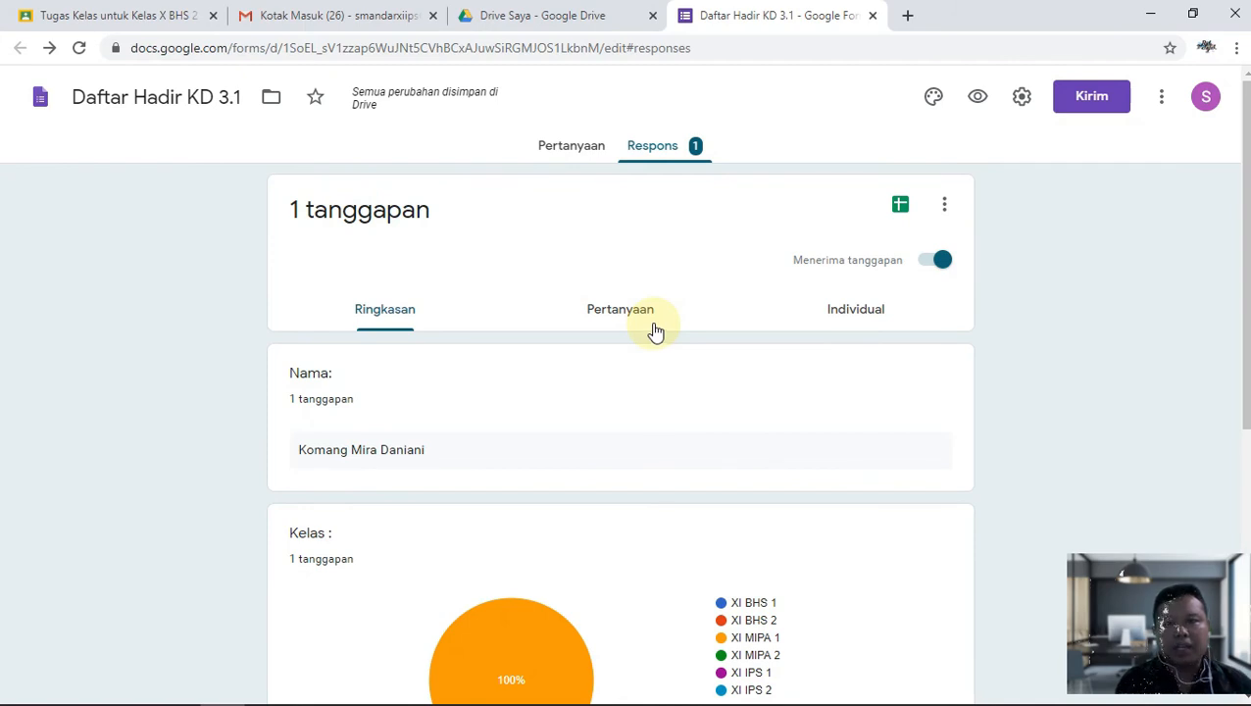
pyautogui.click(902, 208)
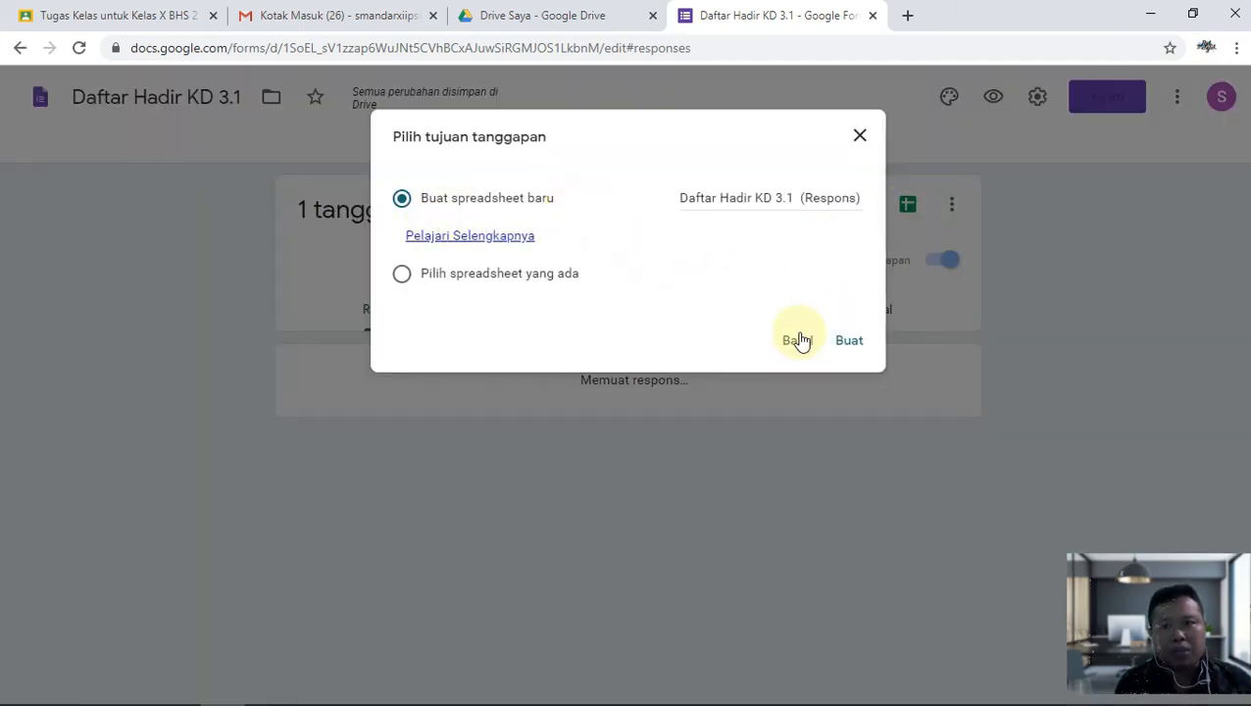
pyautogui.click(846, 347)
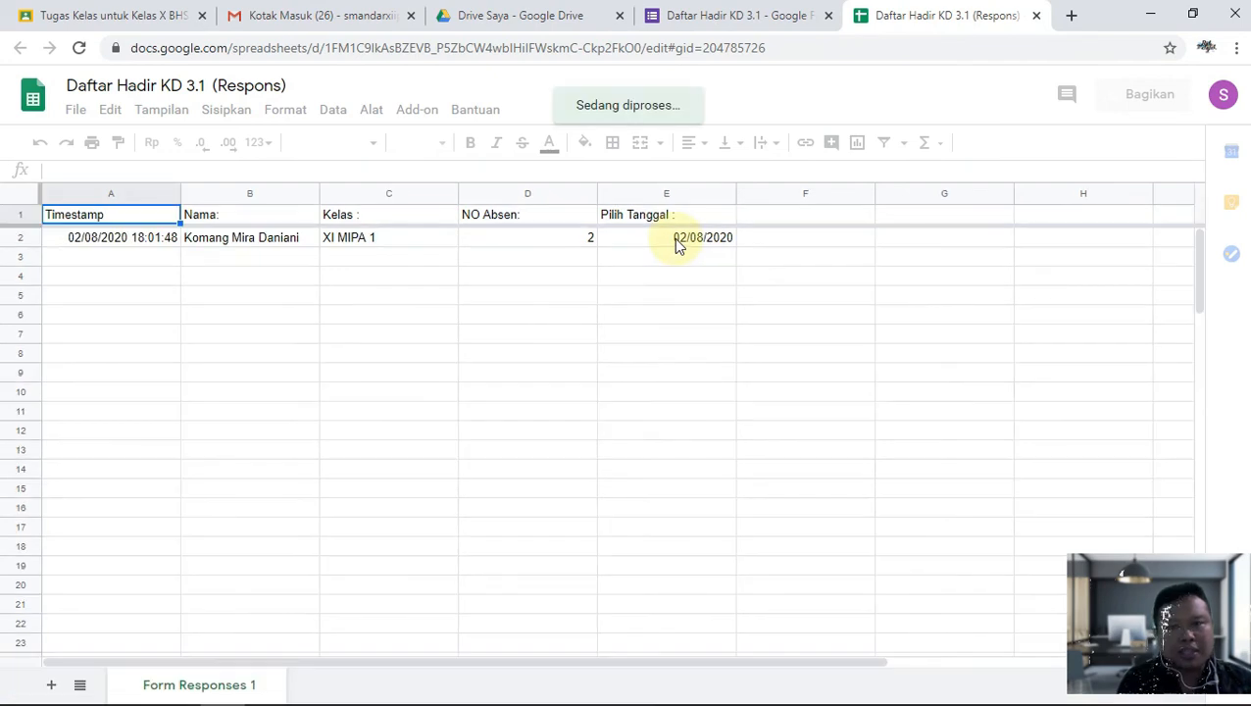
pyautogui.click(94, 245)
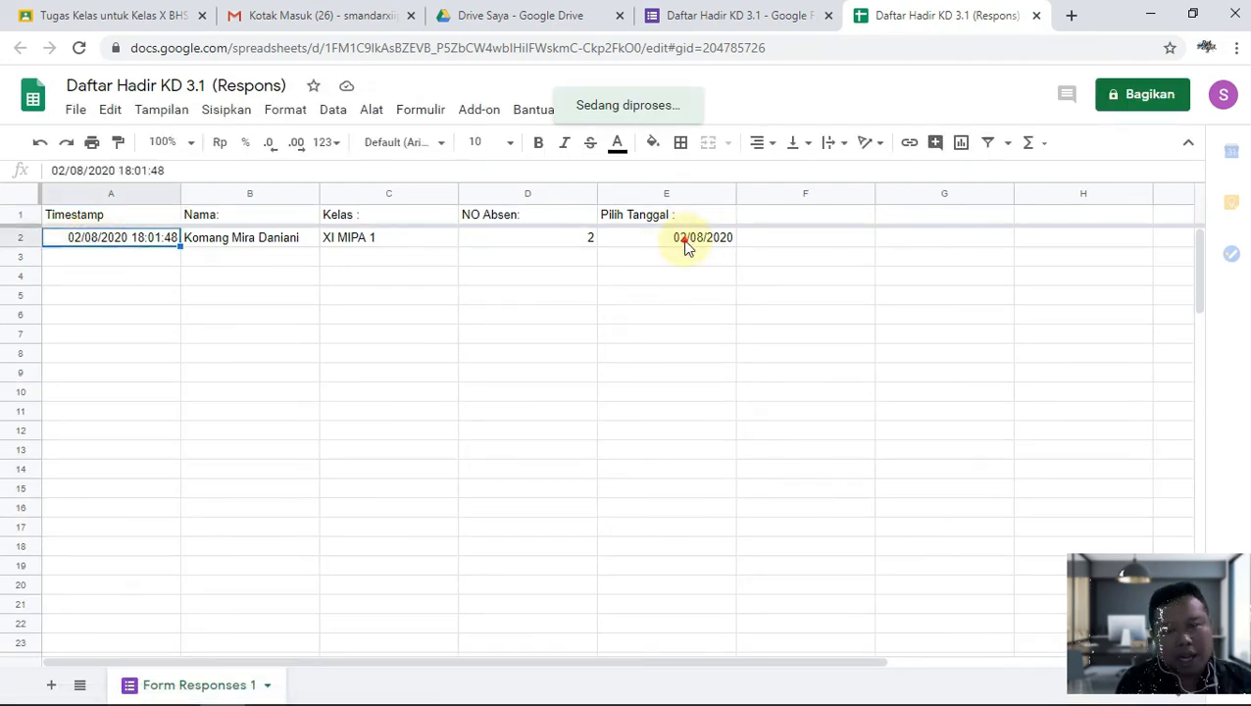
# Delete the "Pilih Tanggal :" question from the form and return to the responses spreadsheet in Google Sheets.
pyautogui.click(711, 17)
pyautogui.scroll(-3, 517, 377)
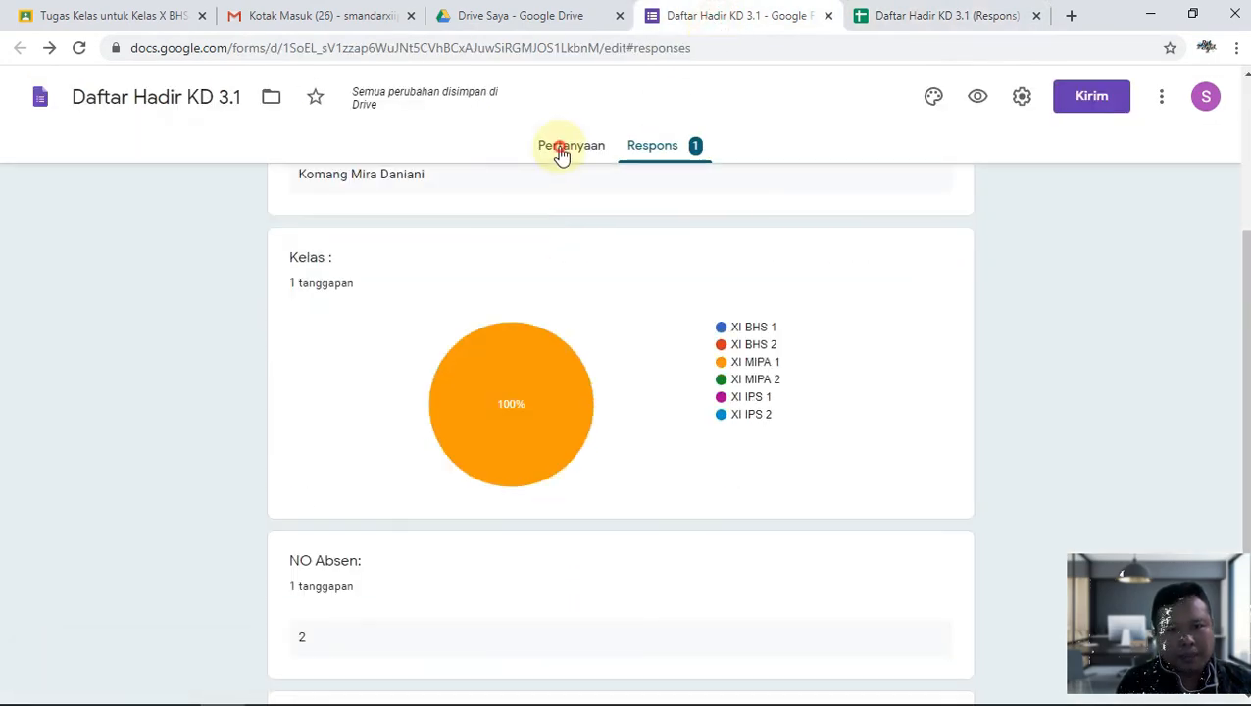
pyautogui.click(562, 149)
pyautogui.scroll(-10, 564, 410)
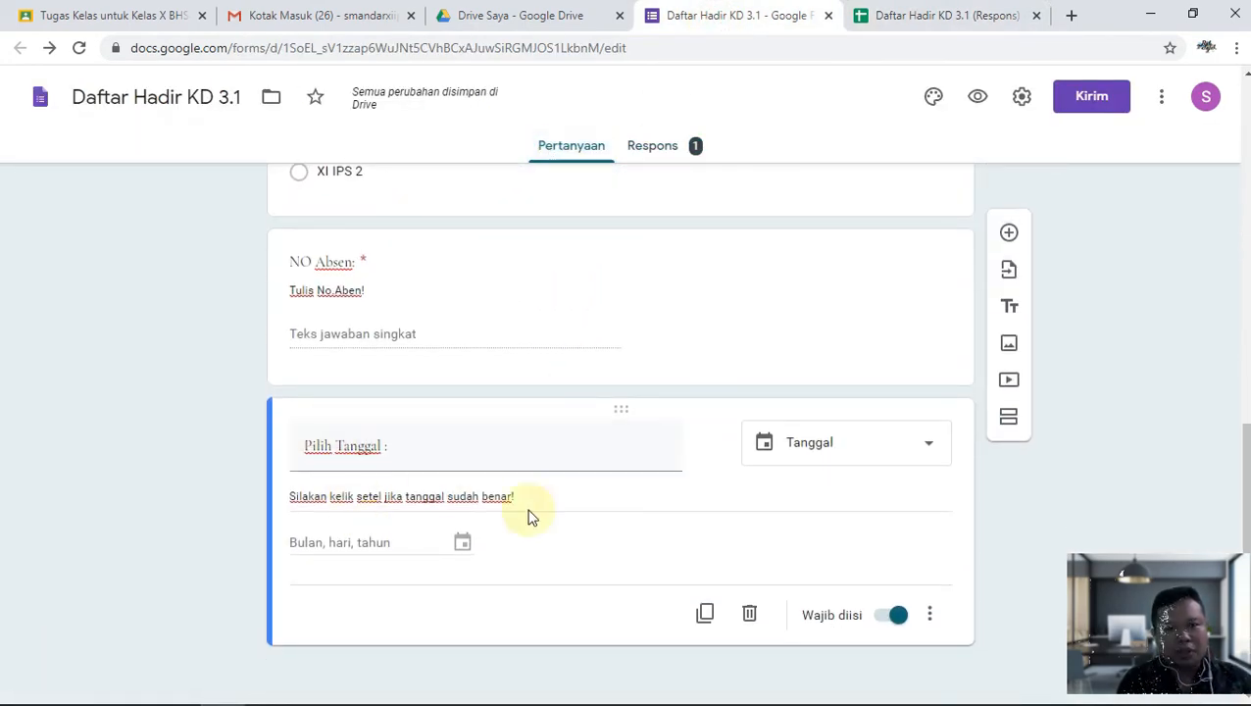
pyautogui.click(754, 616)
pyautogui.click(902, 16)
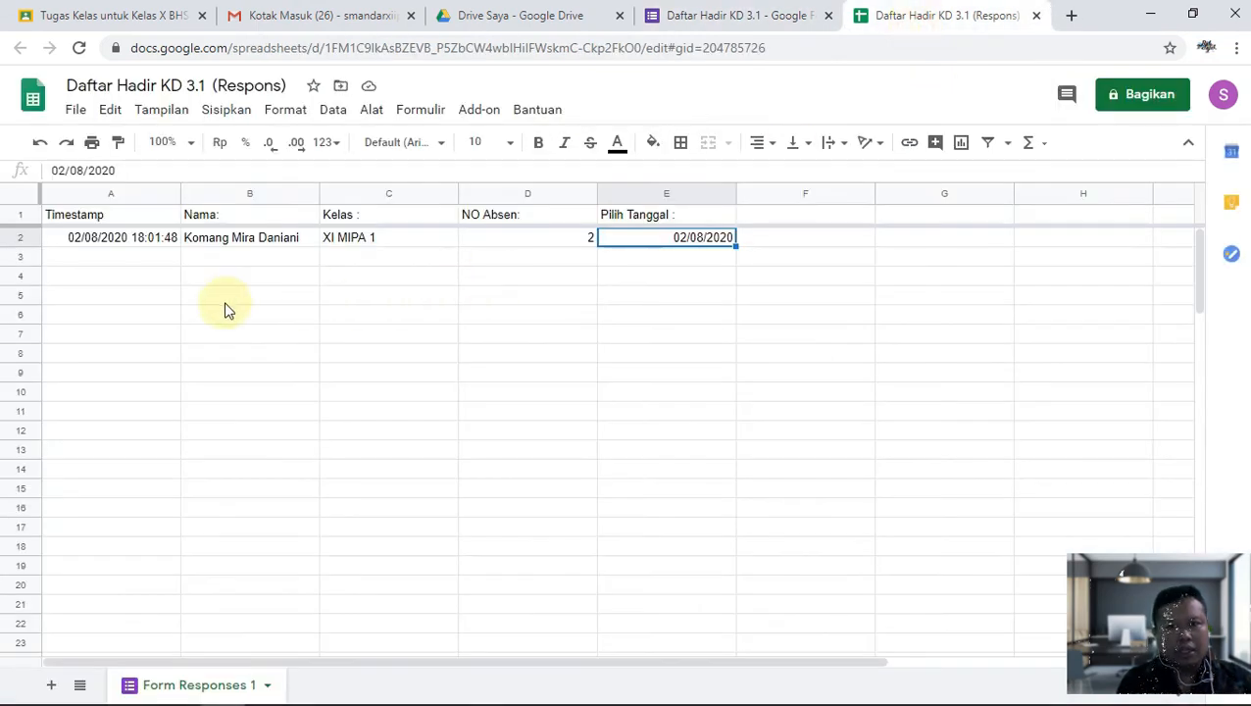
# Examine the first response's timestamp, name, class, attendance number and date cells in the responses spreadsheet.
pyautogui.click(126, 237)
pyautogui.click(274, 255)
pyautogui.click(329, 238)
pyautogui.click(572, 240)
pyautogui.click(692, 237)
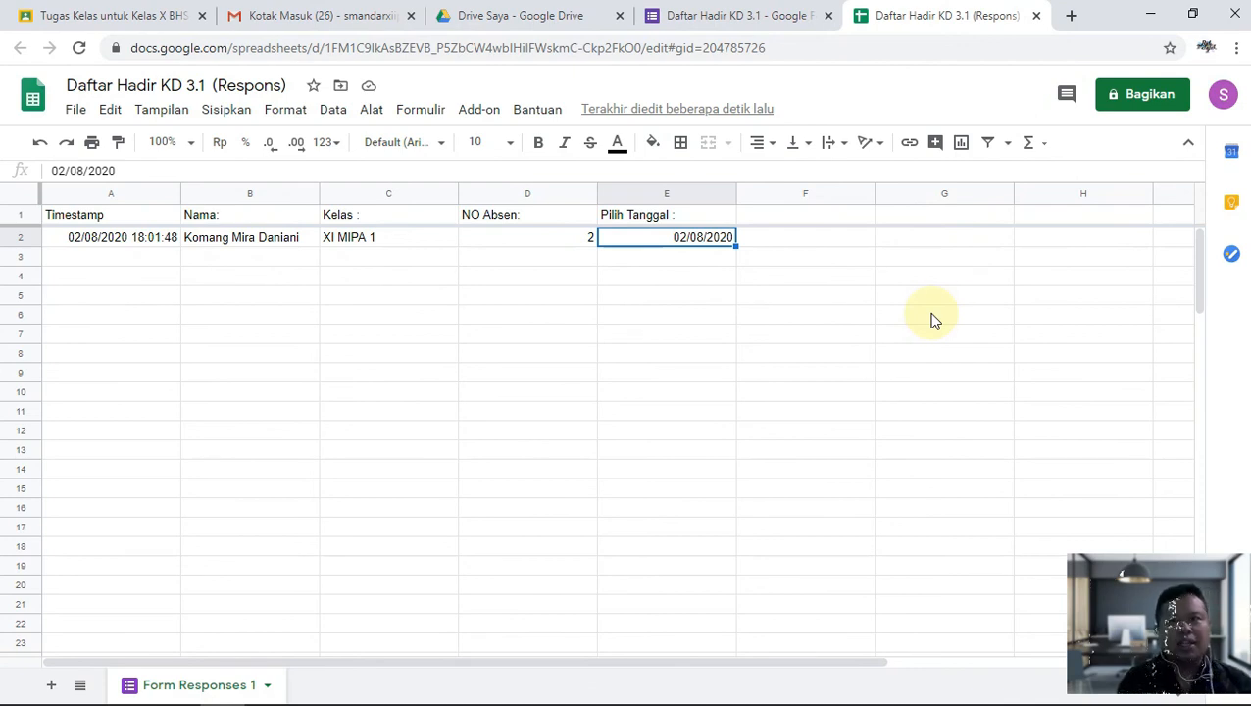
# Switch to the Google Classroom question "Daftar Hadir KD 3.1 Pertemuan Kedua" and set its points to "Tidak dinilai".
pyautogui.click(698, 15)
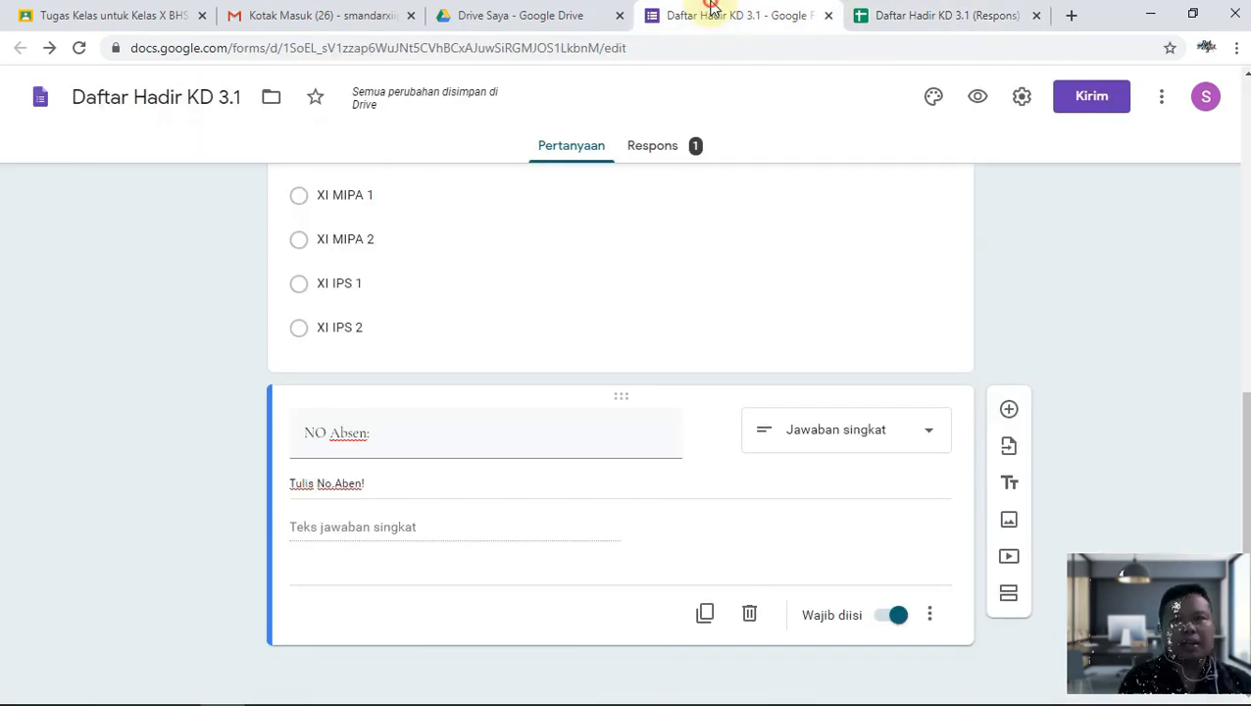
pyautogui.click(140, 20)
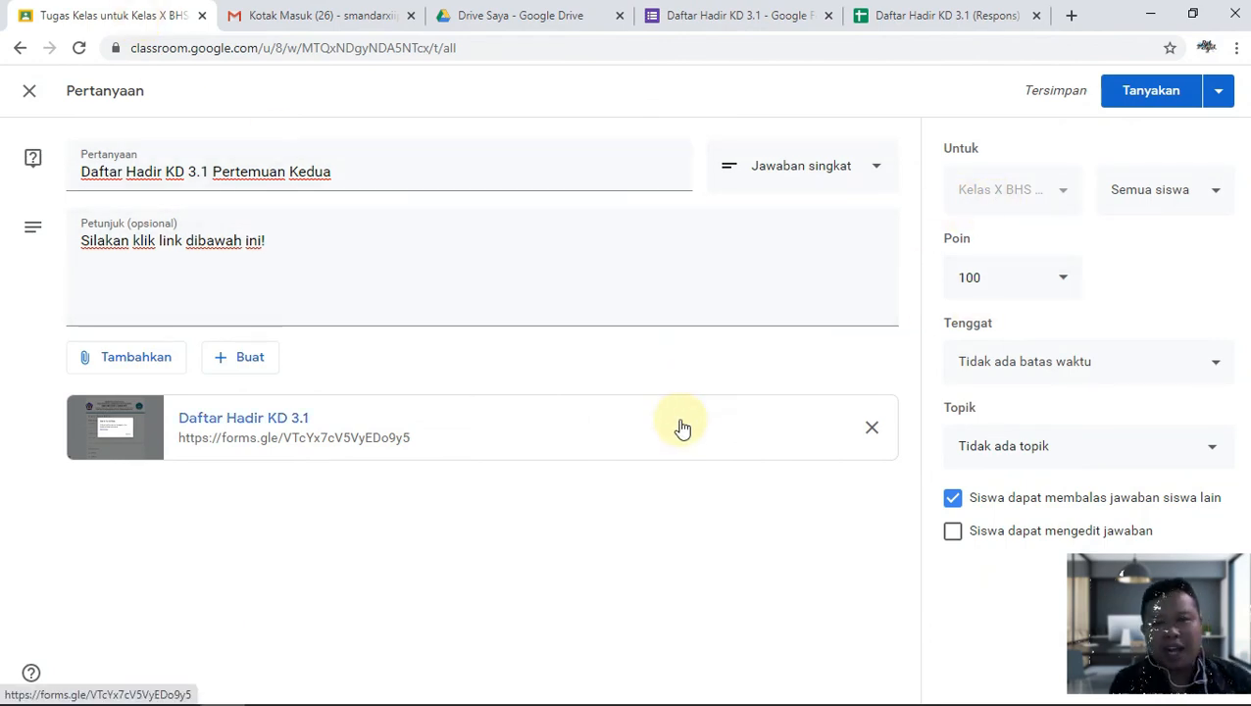
pyautogui.click(885, 17)
pyautogui.click(83, 22)
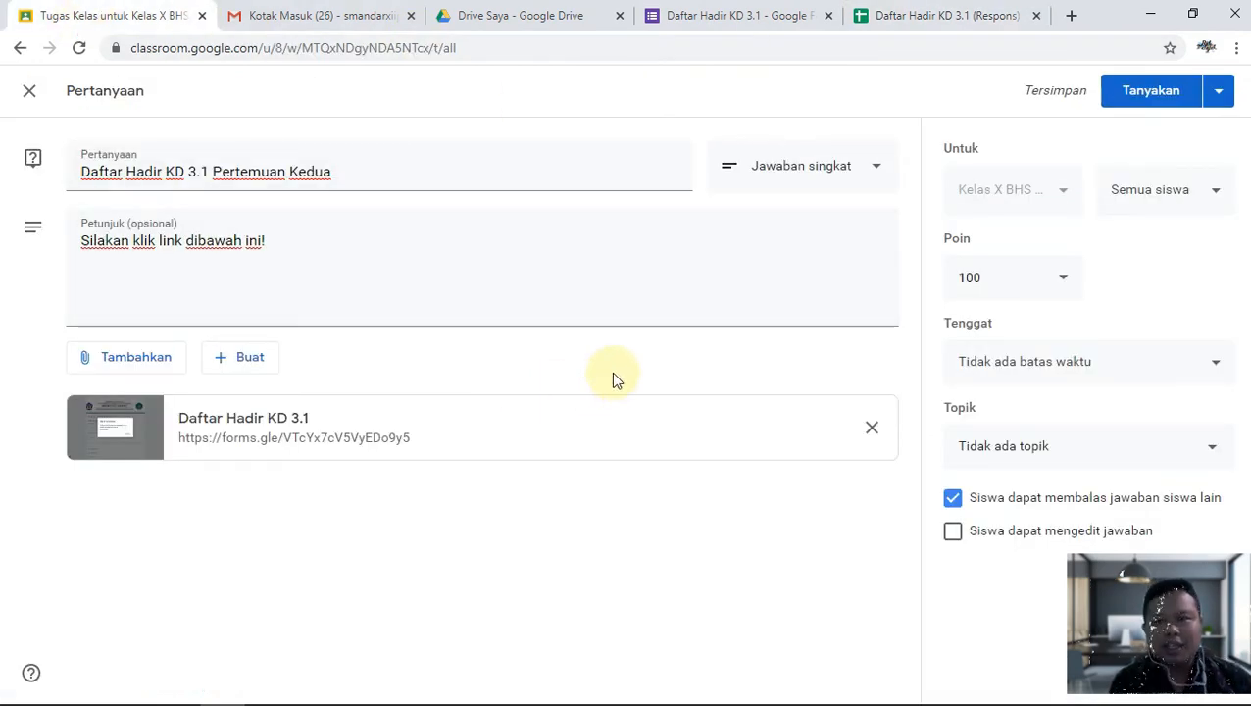
pyautogui.click(1042, 292)
pyautogui.click(1007, 326)
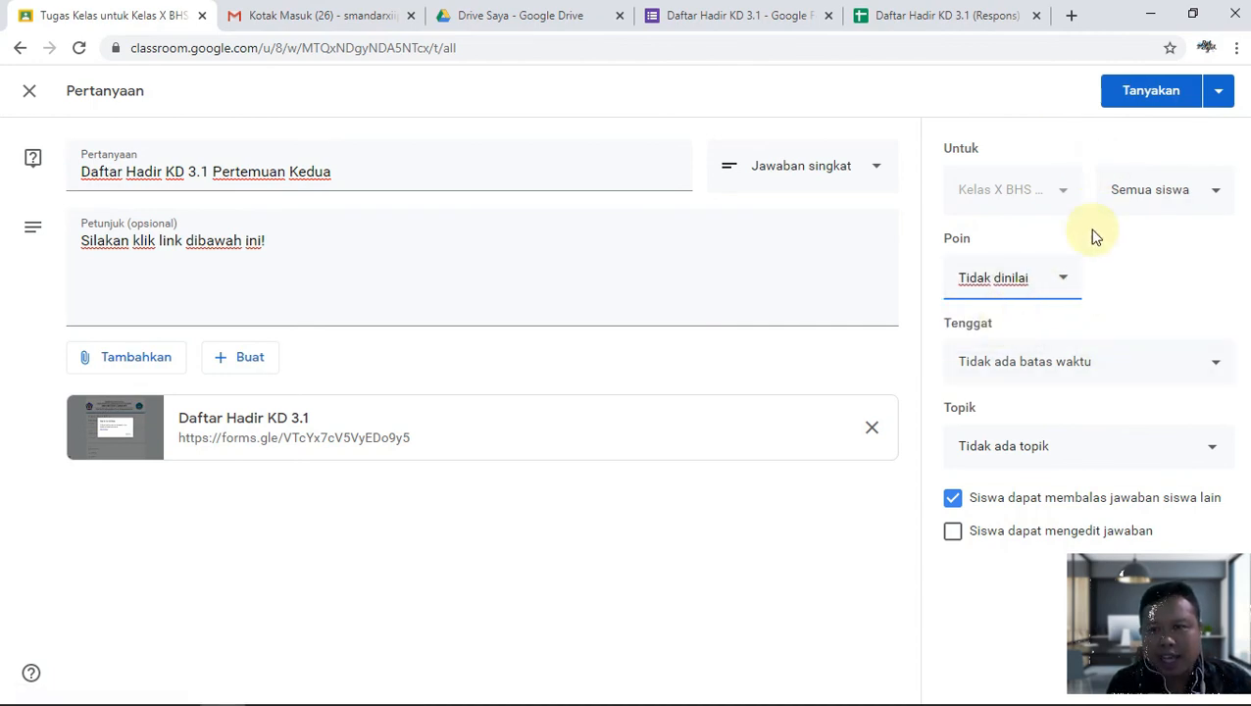
# Check the class and student recipient choices of the Classroom question.
pyautogui.click(1058, 193)
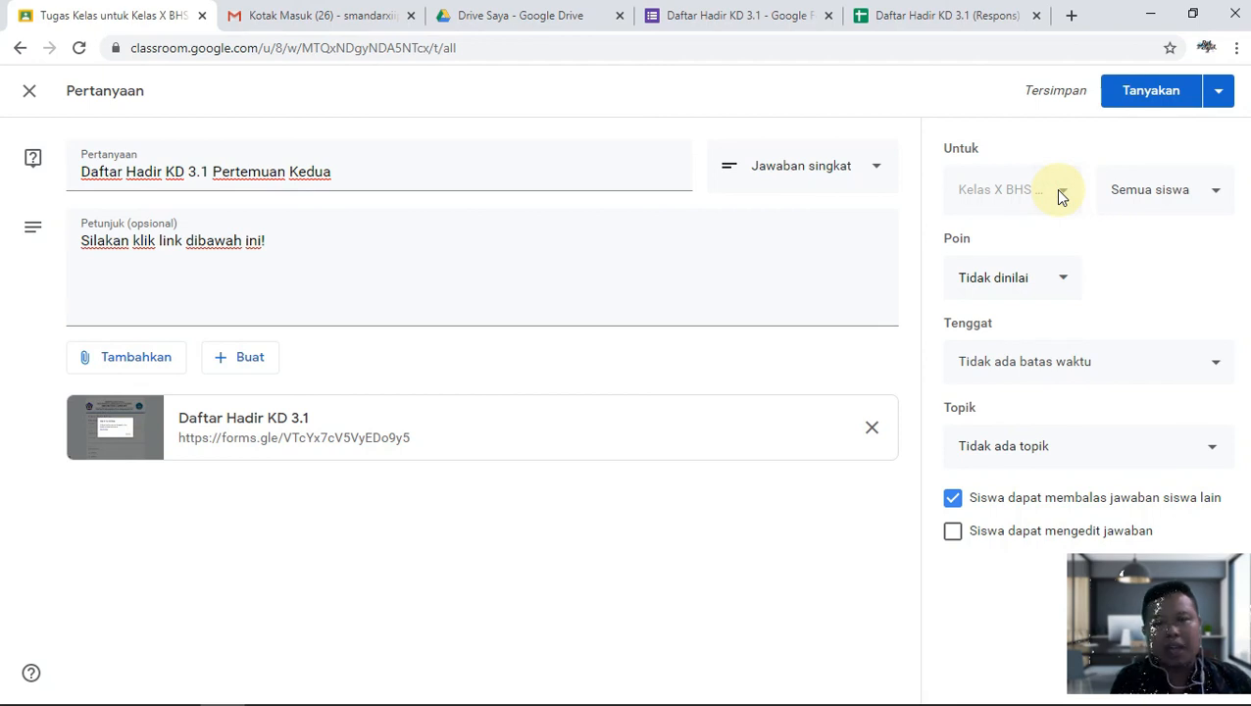
pyautogui.click(1150, 191)
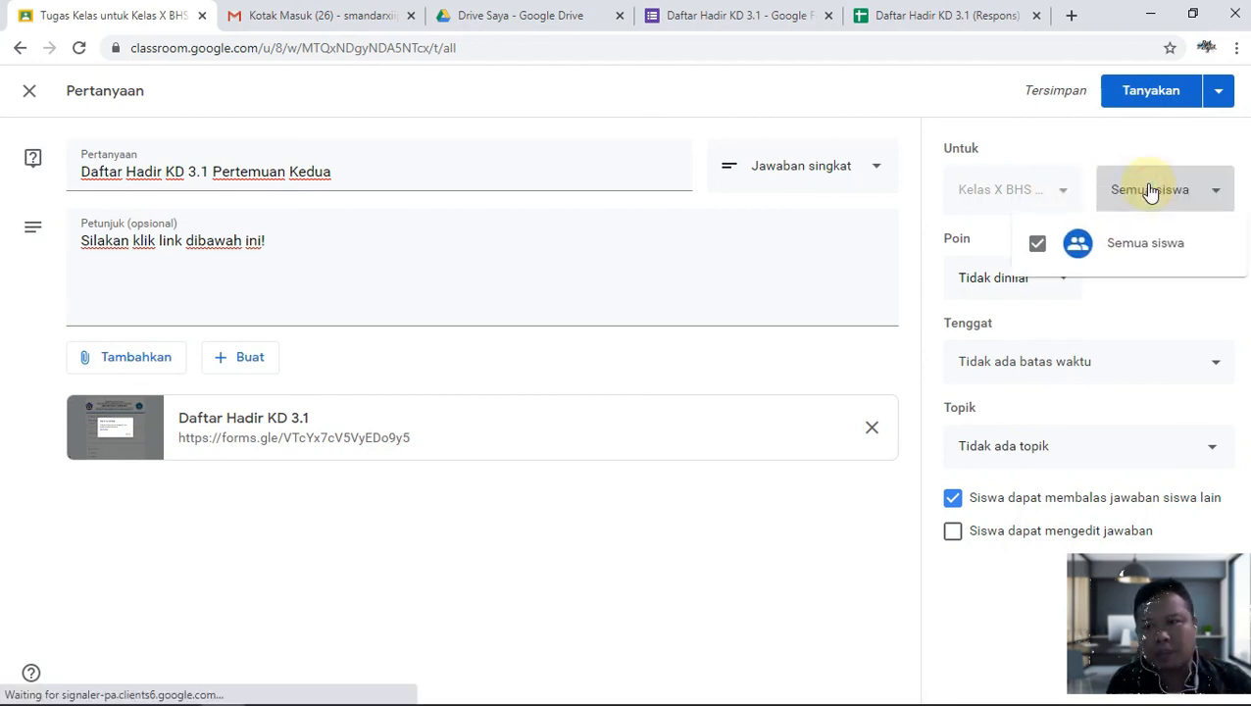
pyautogui.click(1124, 302)
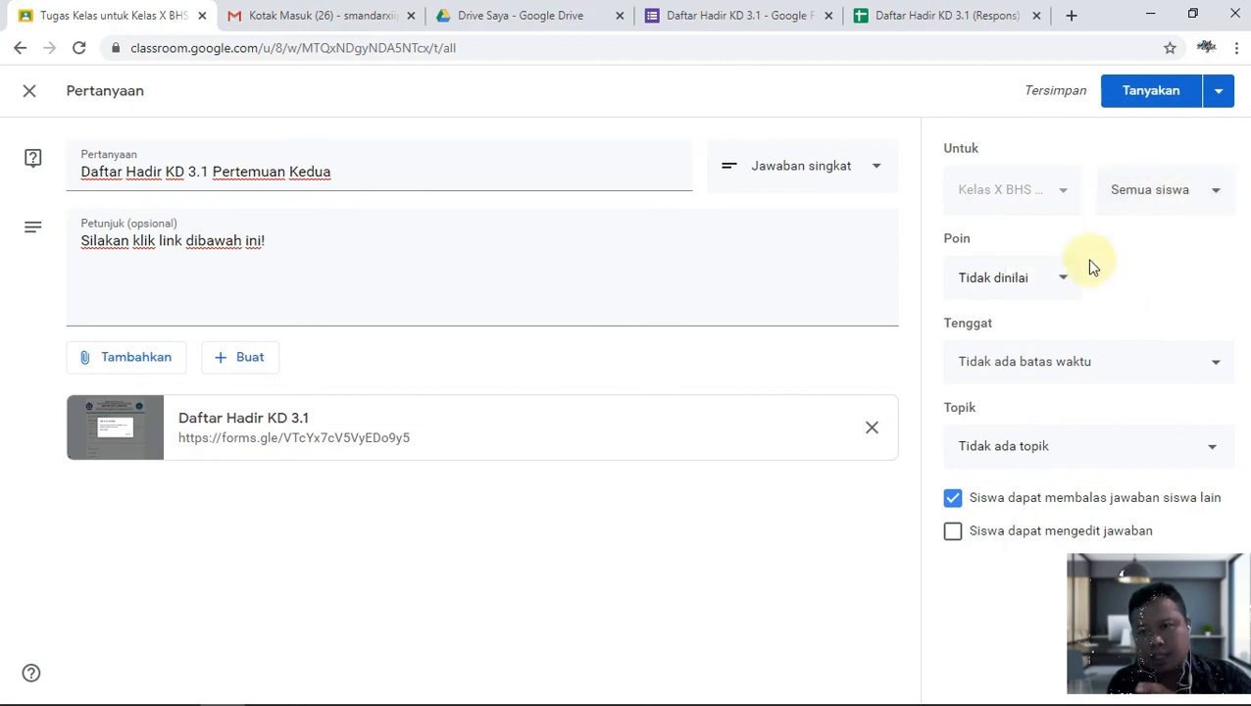
# Set the question's due date to 3 Agu 2020 with the time limit 23.59.
pyautogui.click(1072, 373)
pyautogui.click(1056, 432)
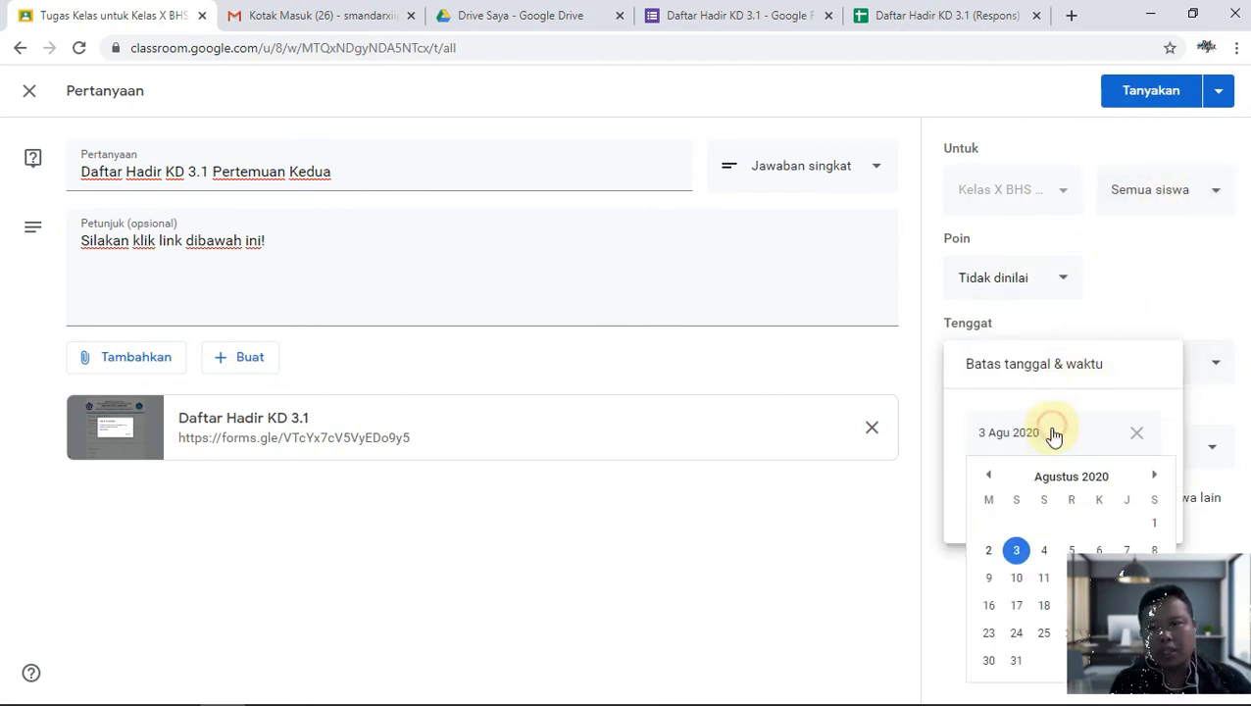
pyautogui.click(1025, 555)
pyautogui.click(1024, 502)
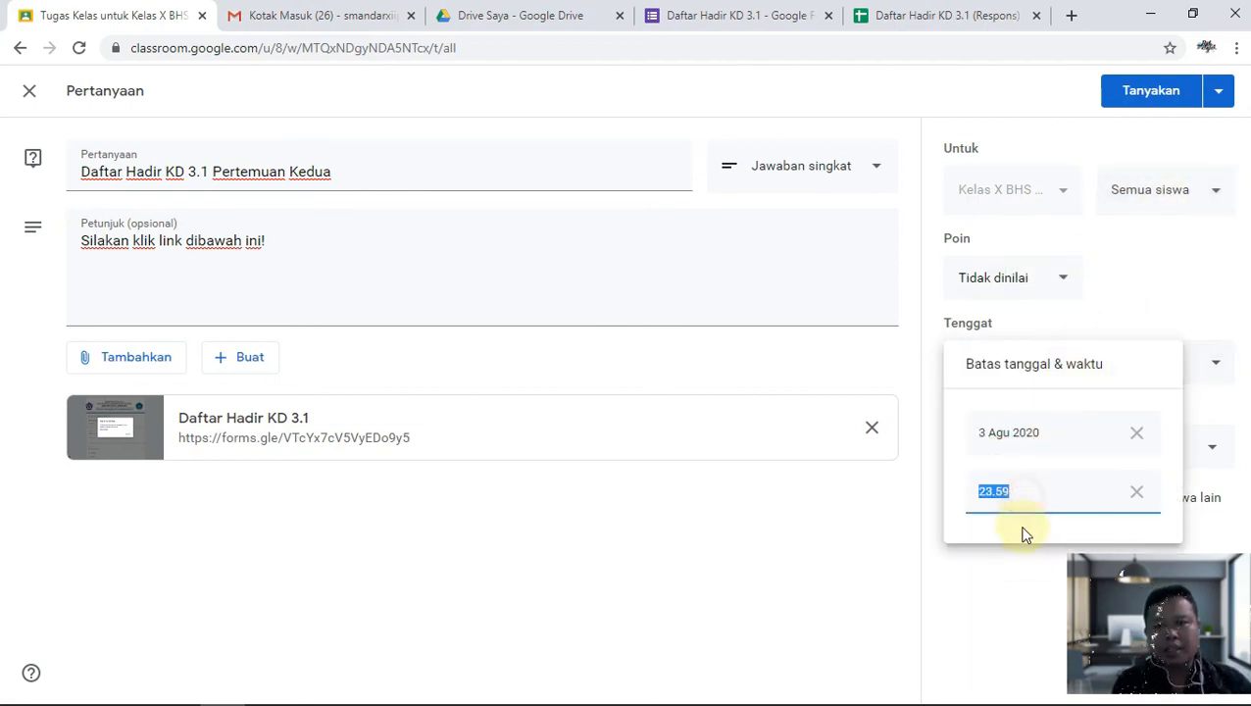
pyautogui.click(849, 545)
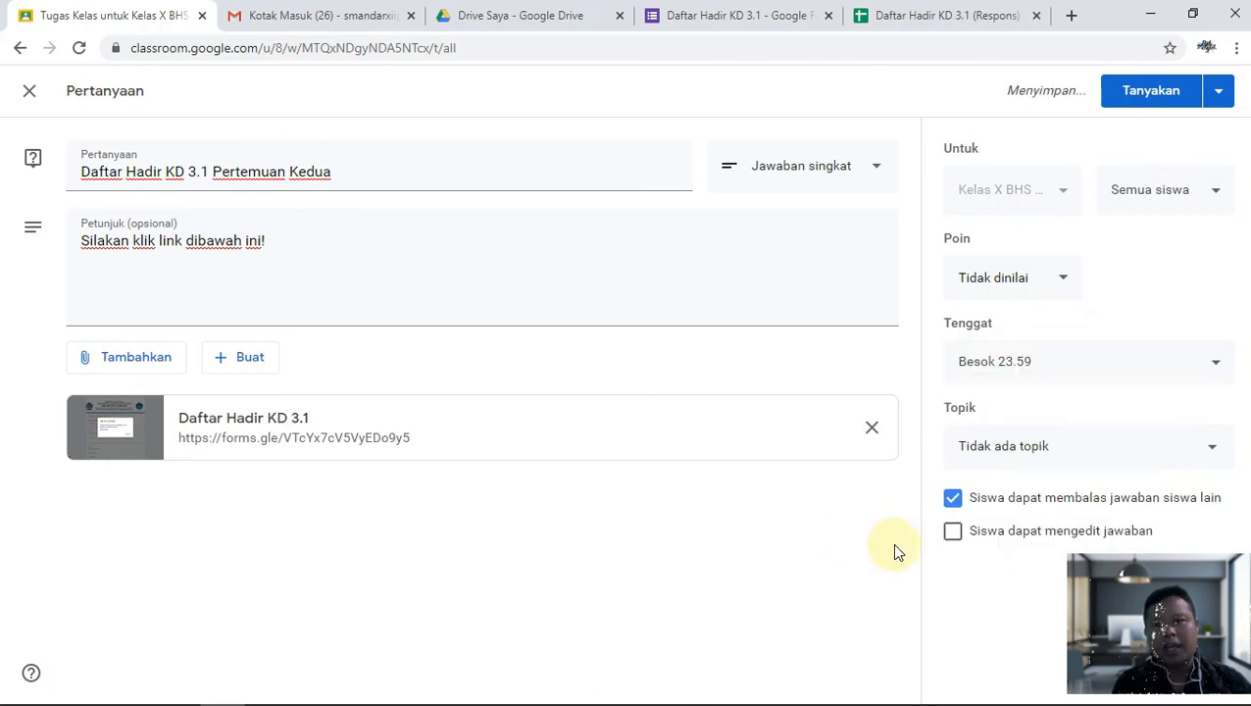
# Assign the question to the topic "KD 3.1 Offes and Suggestion" and disallow students from replying to each other's answers.
pyautogui.click(1087, 459)
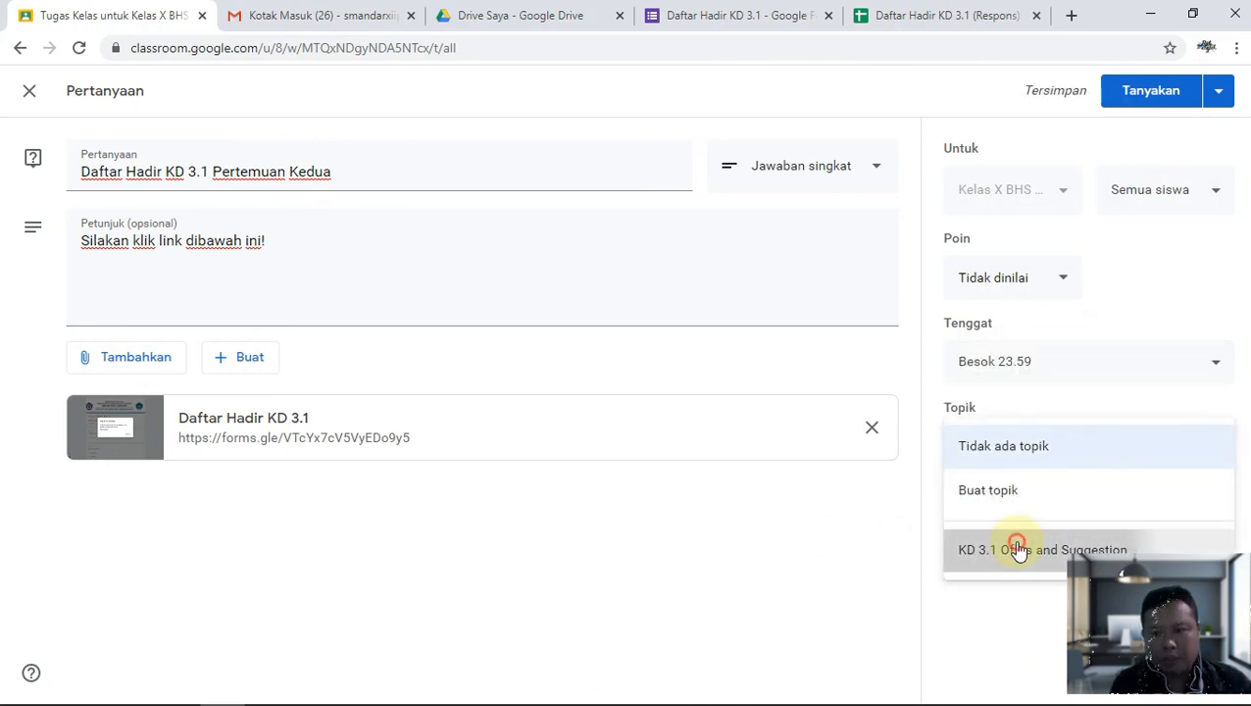
pyautogui.click(1016, 550)
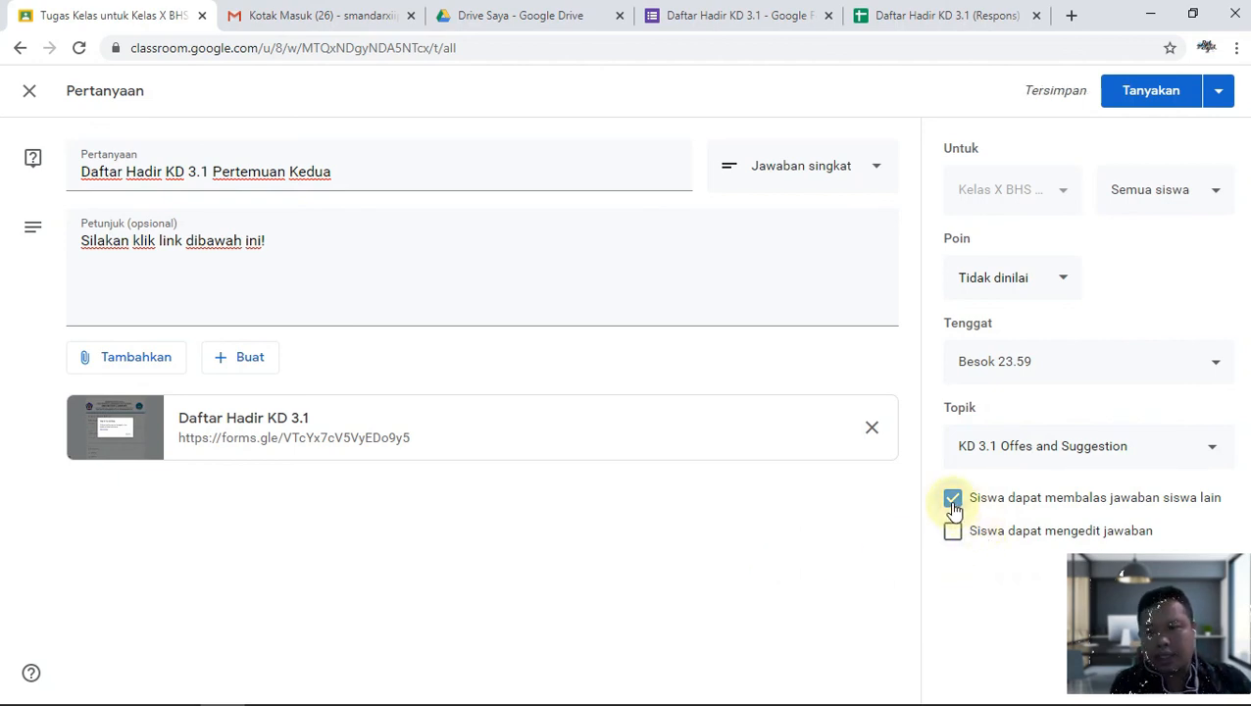
pyautogui.click(952, 502)
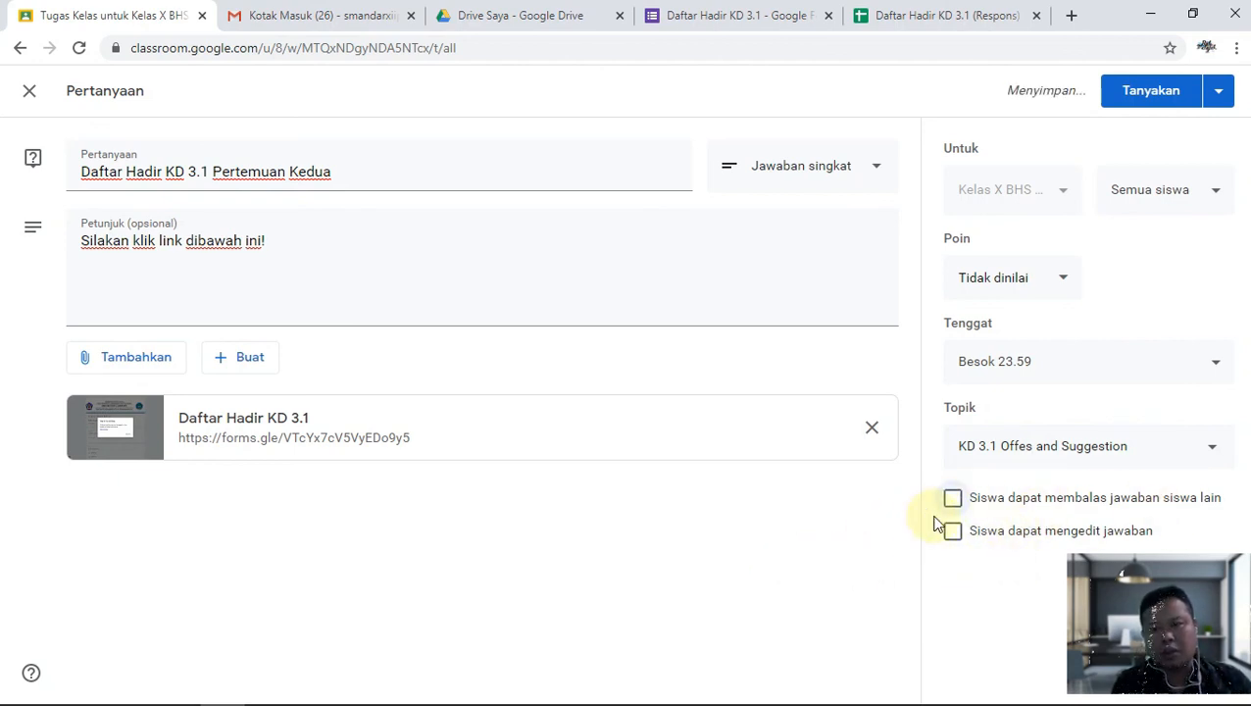
# Post the question to the class and expand the "Daftar Hadir KD 3.1 Pertemuan Kedua" entry in the classwork list.
pyautogui.click(1146, 91)
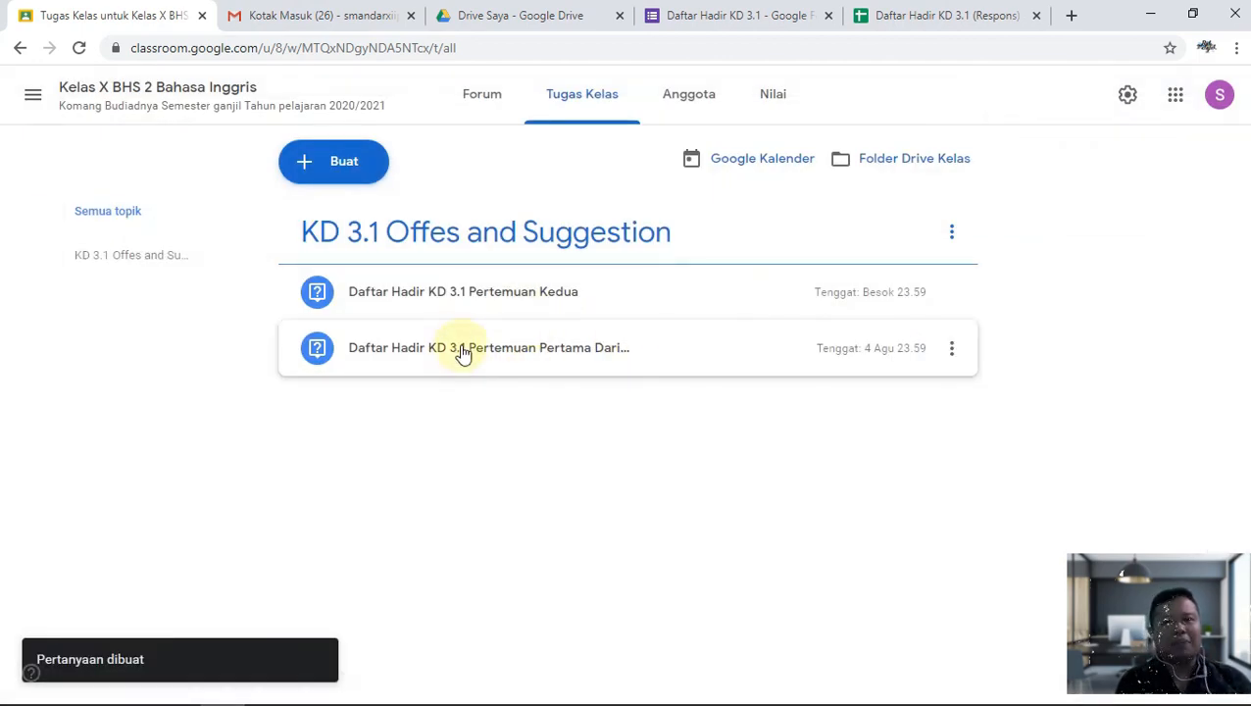
pyautogui.click(508, 363)
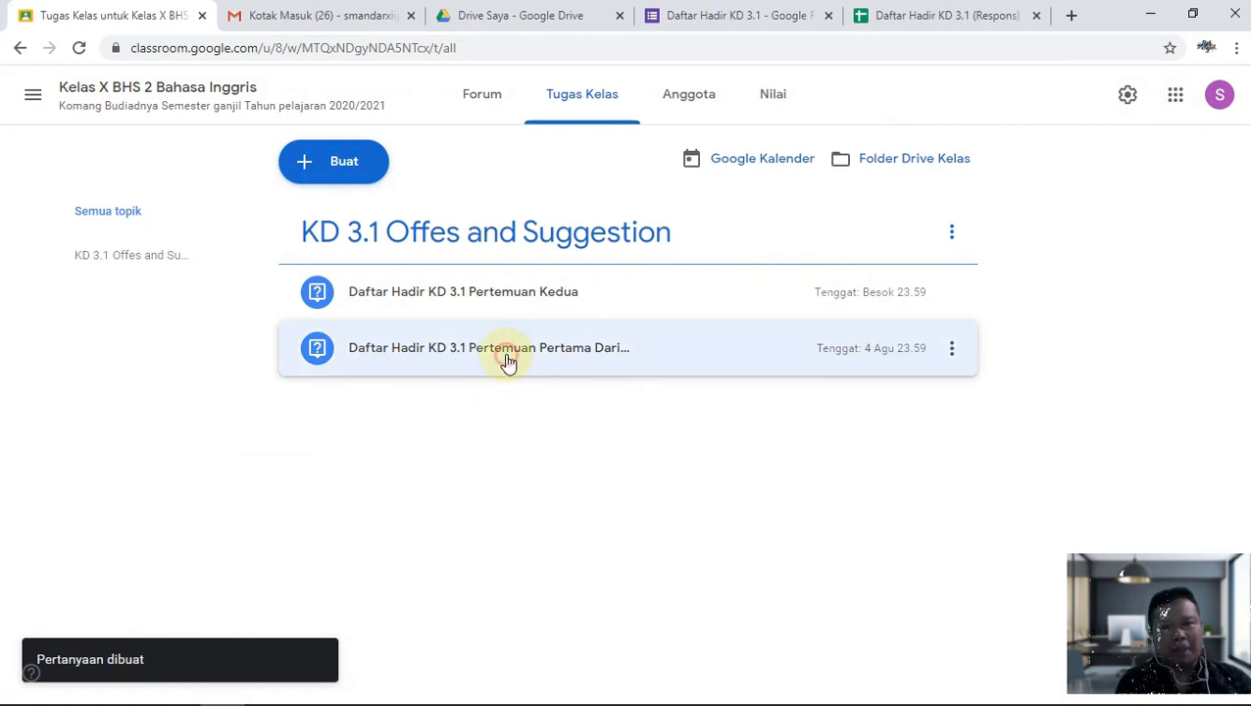
pyautogui.click(515, 291)
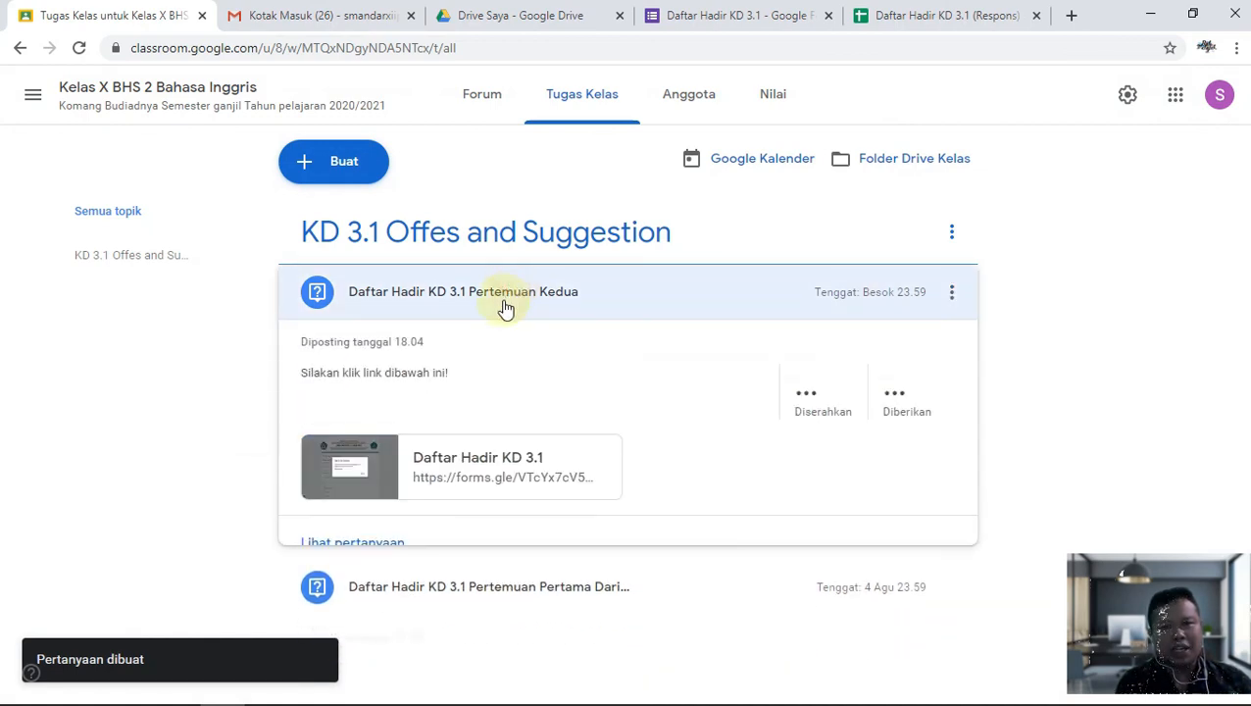